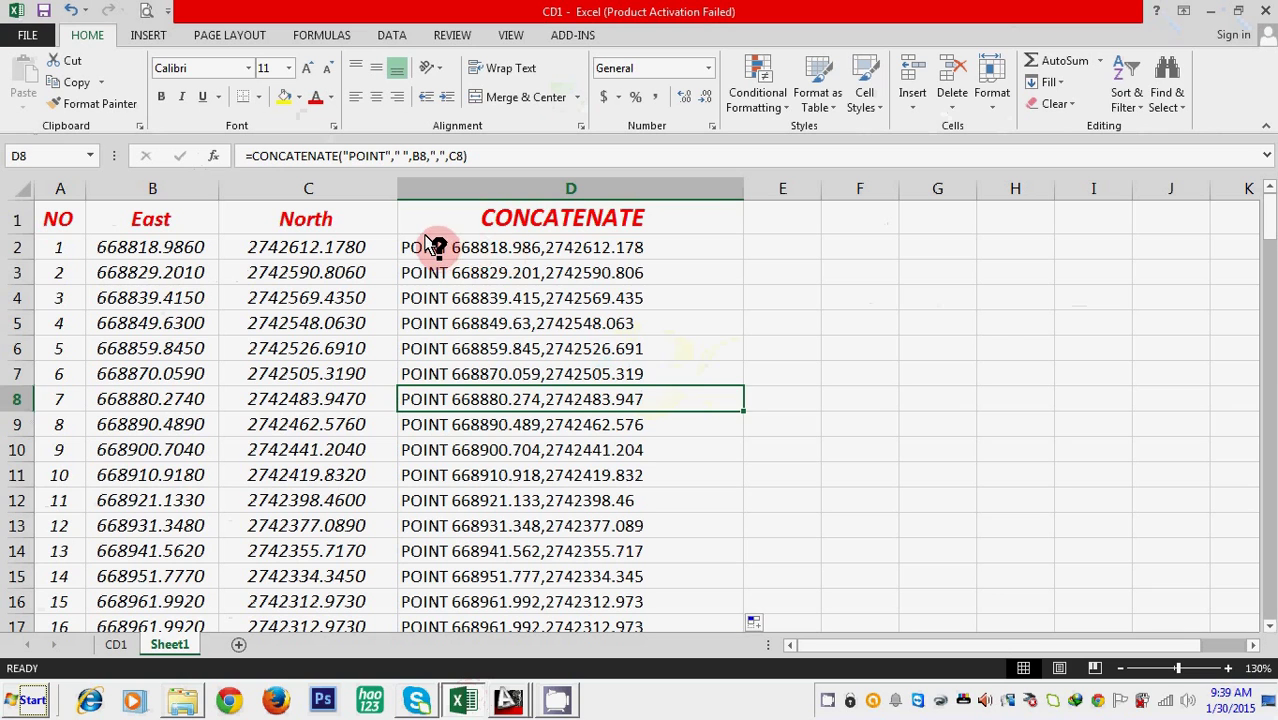
Clear all the formulas under the CONCATENATE heading, from D2 down to the last filled row
click(430, 247)
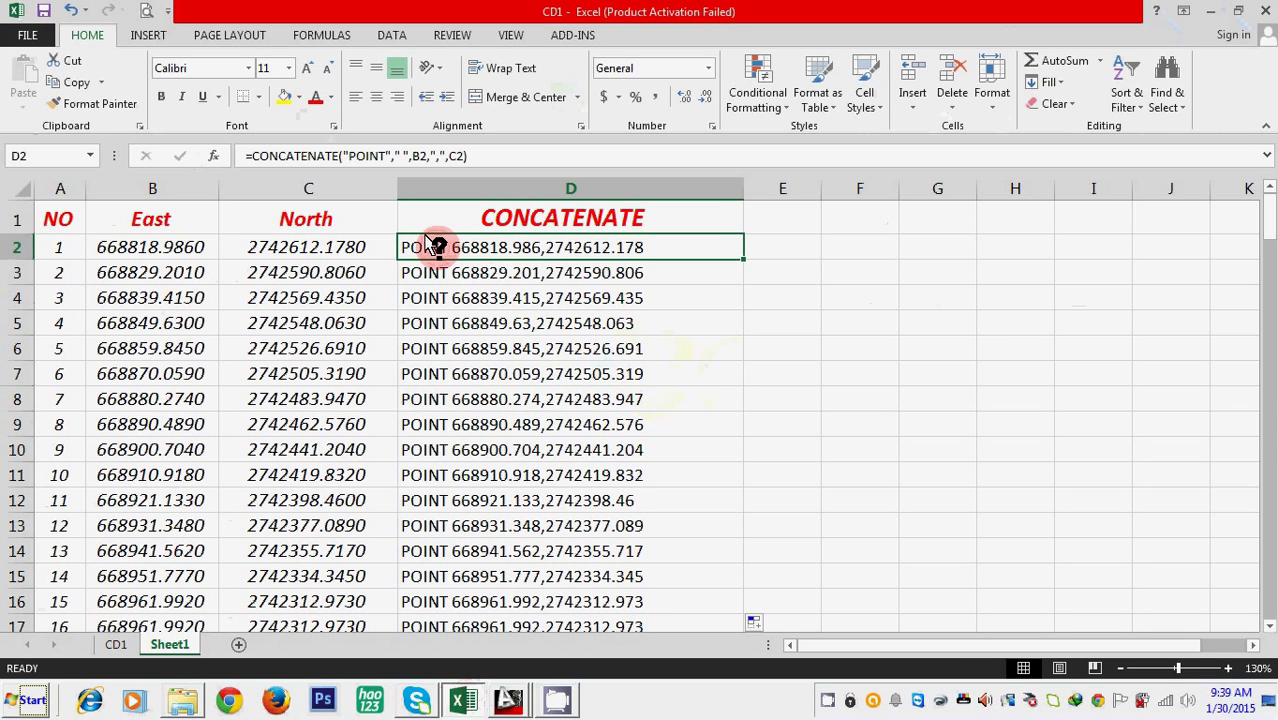
key(ctrl+shift+Down)
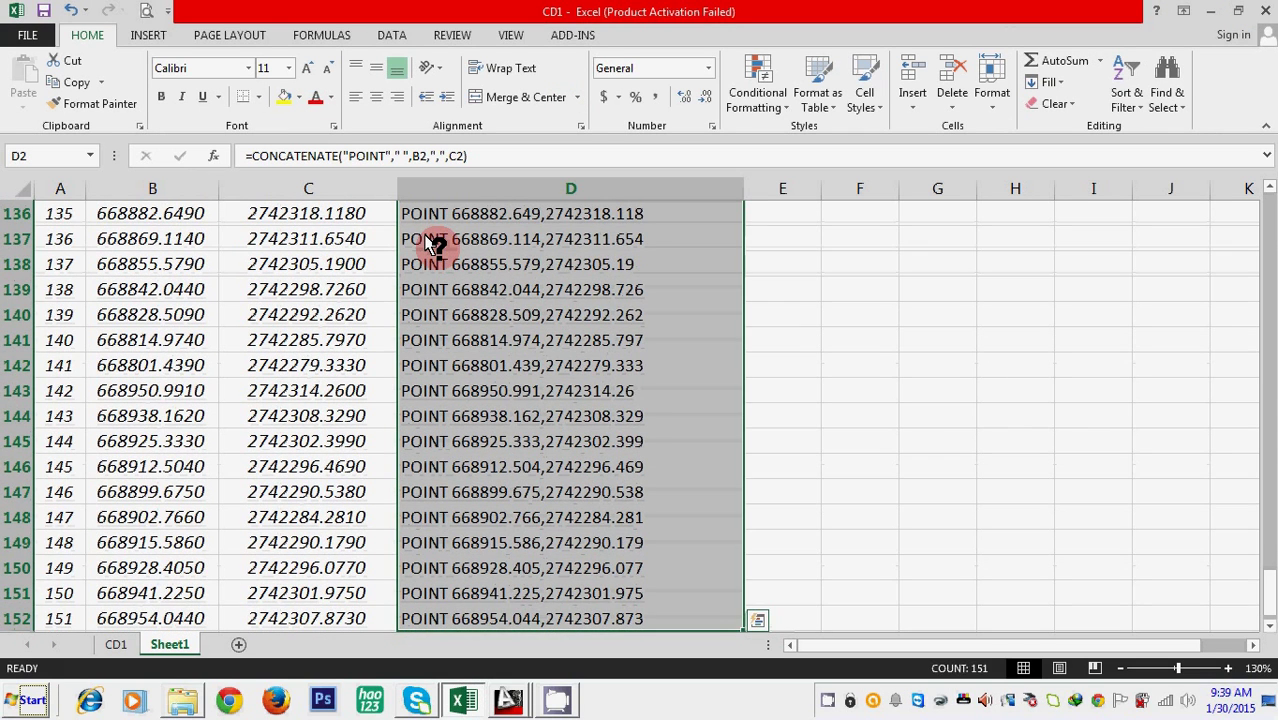
key(Delete)
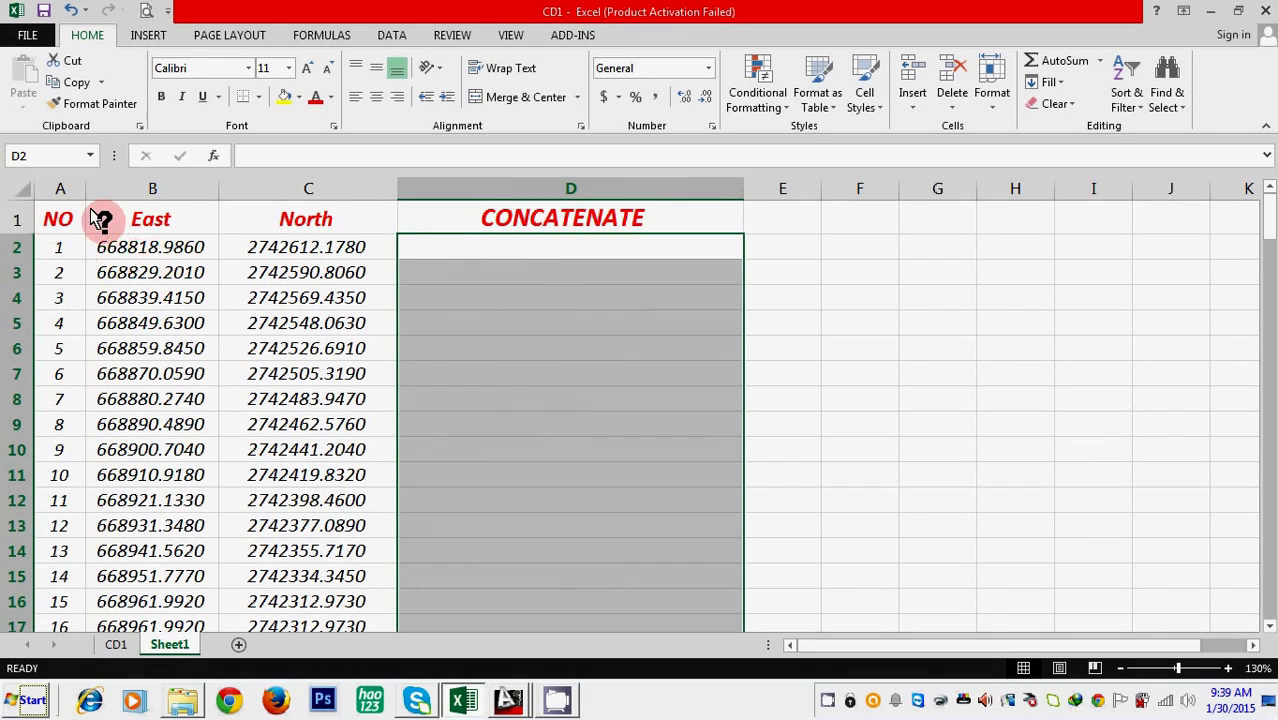
Examine the list of East and North coordinates and the first point's values in B2 and C2
scroll(110, 240, down, 19)
scroll(145, 312, down, 20)
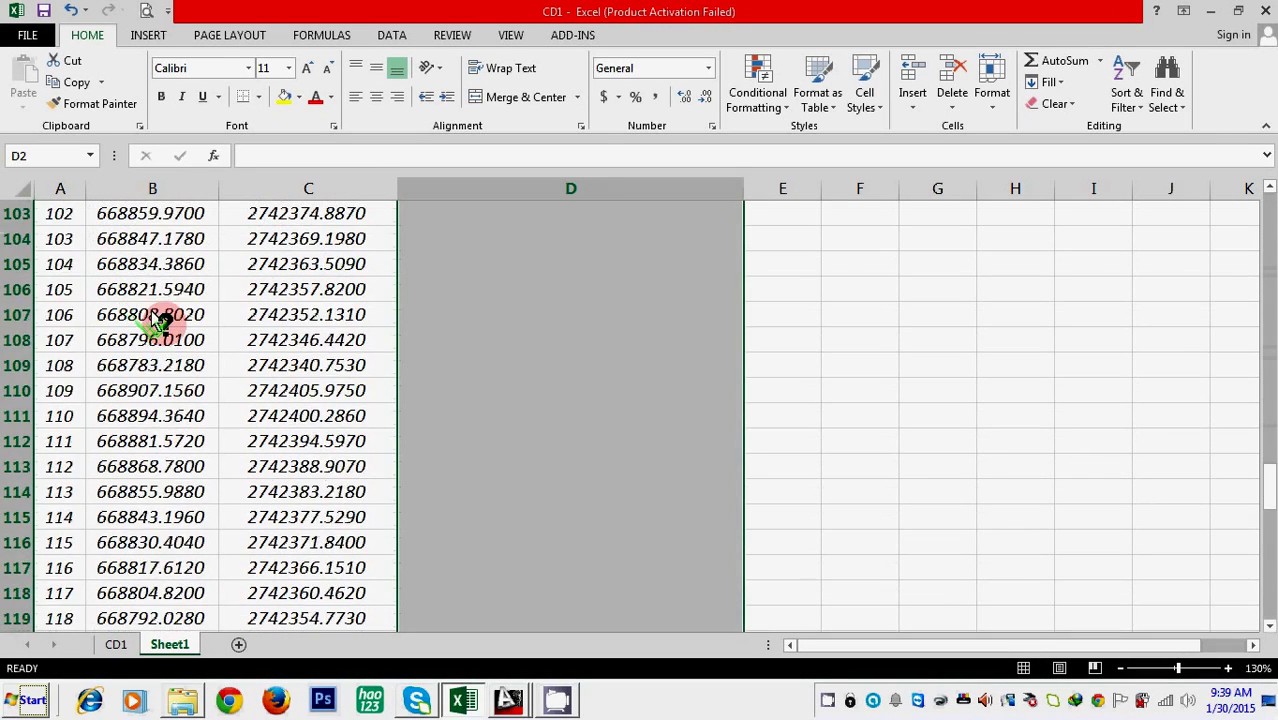
scroll(160, 350, up, 20)
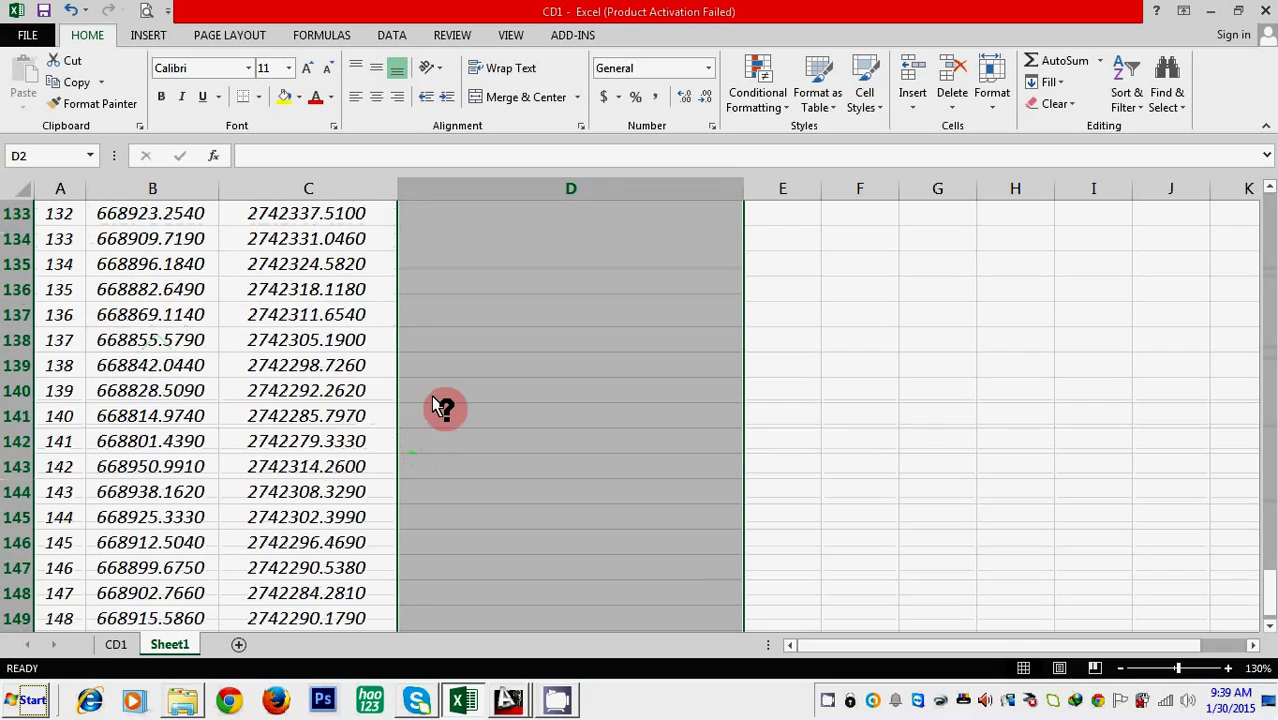
scroll(448, 370, up, 20)
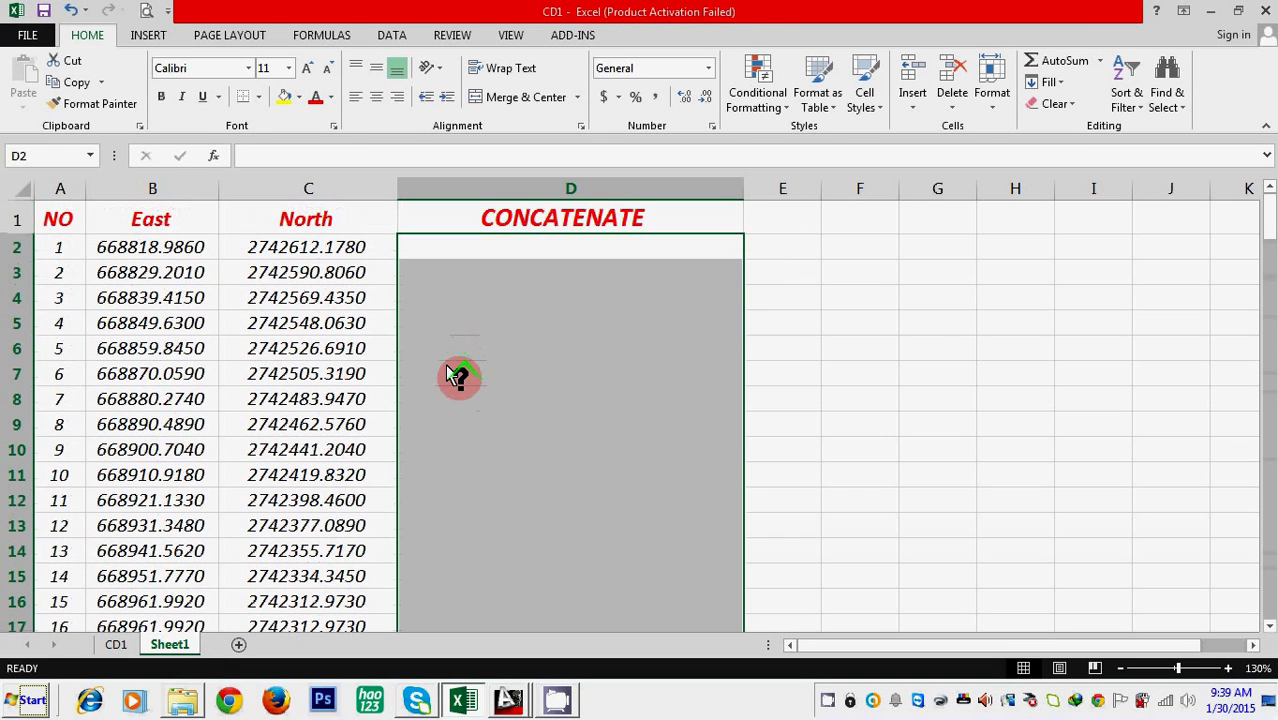
click(160, 245)
click(287, 250)
click(125, 250)
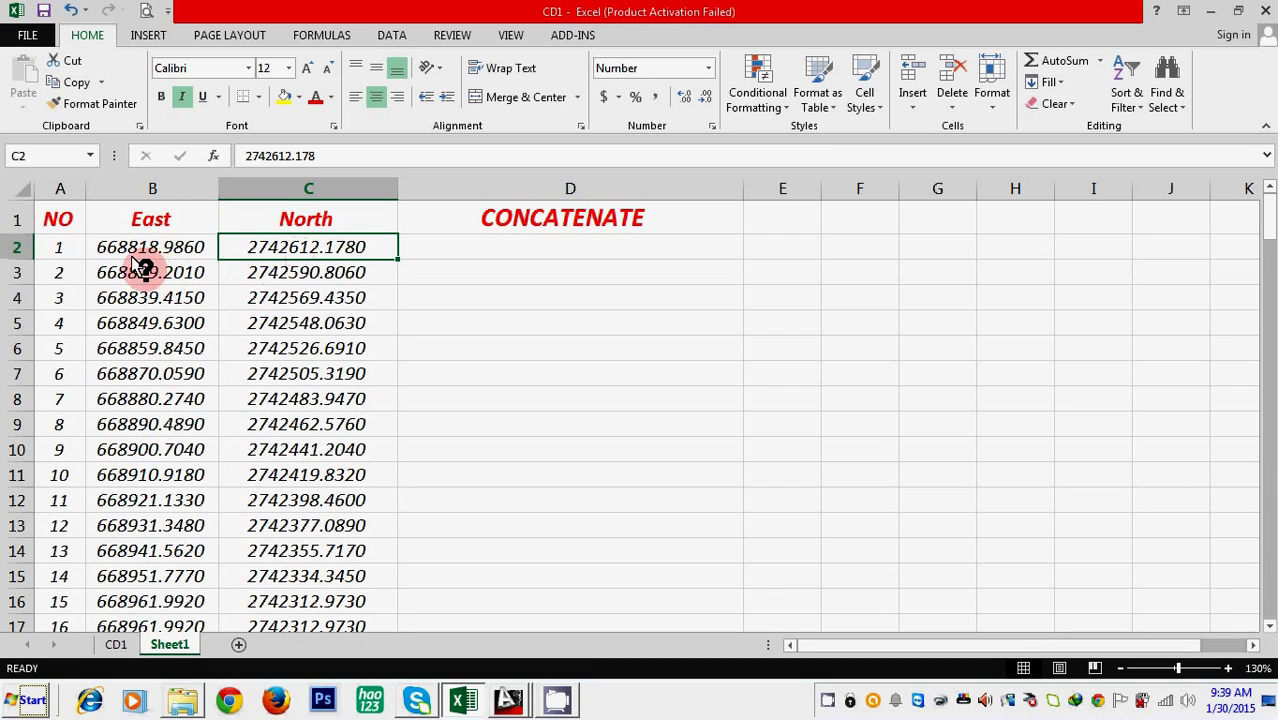
click(165, 255)
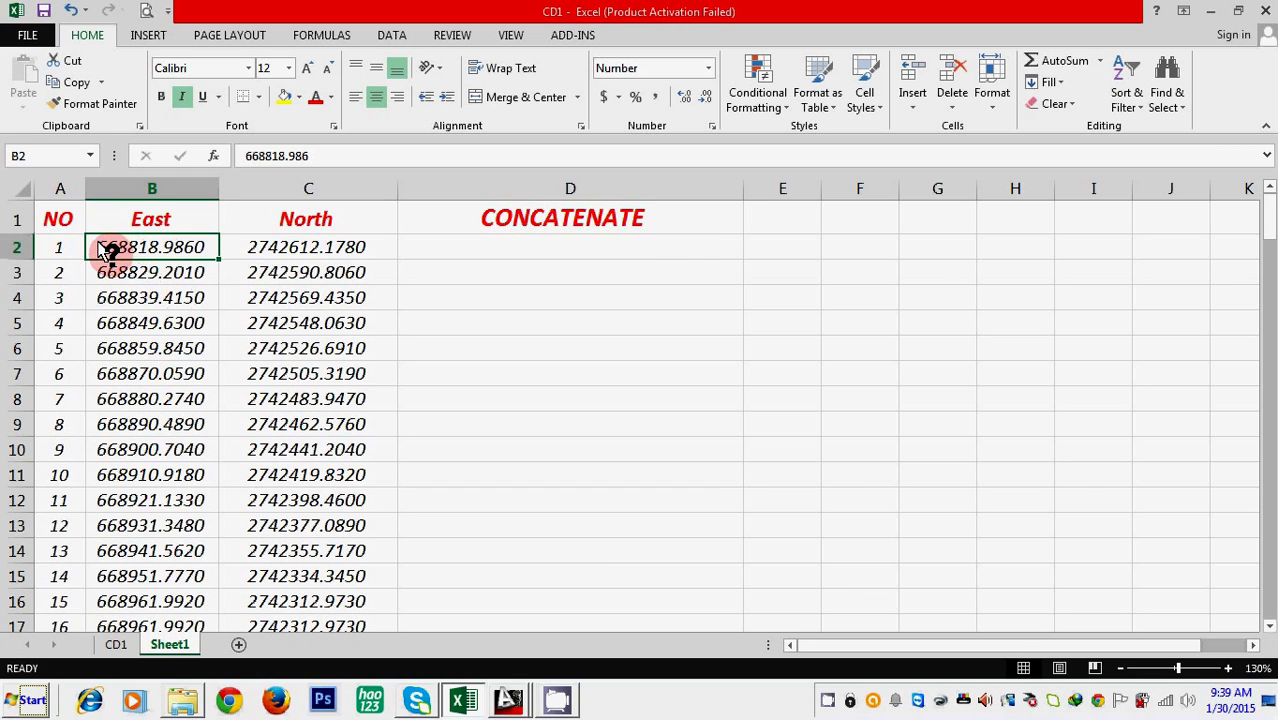
click(308, 249)
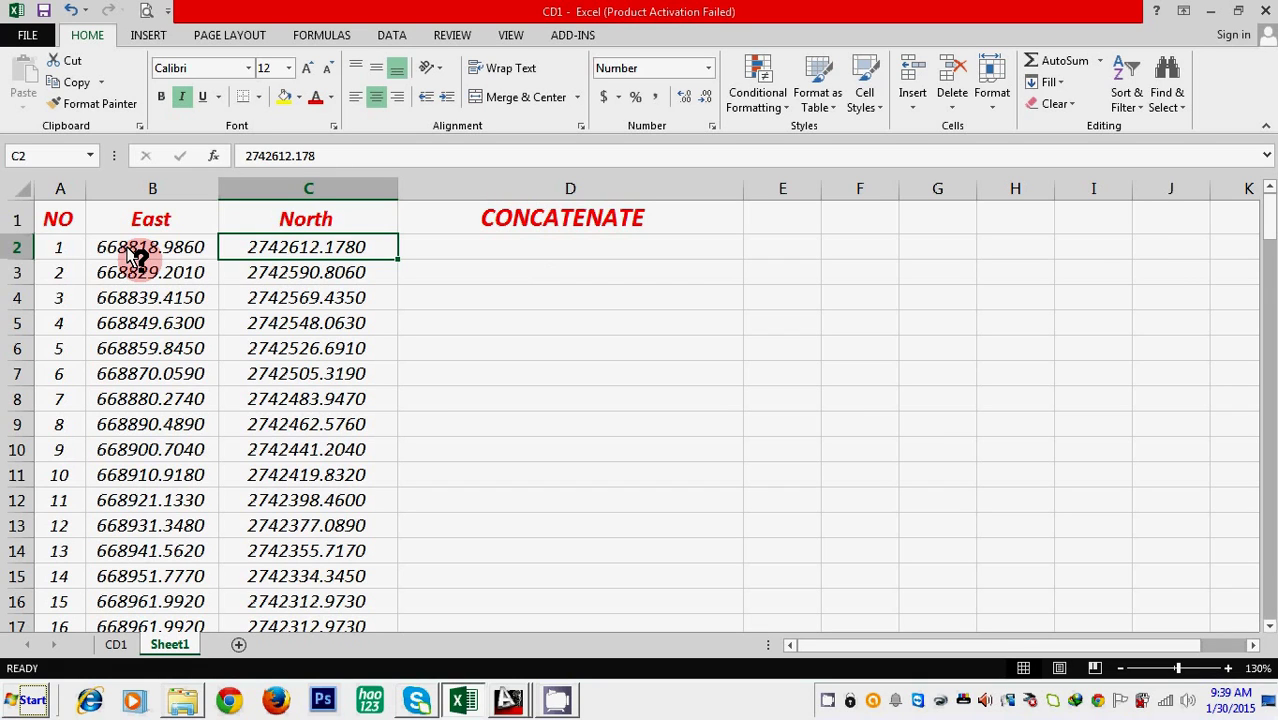
click(462, 253)
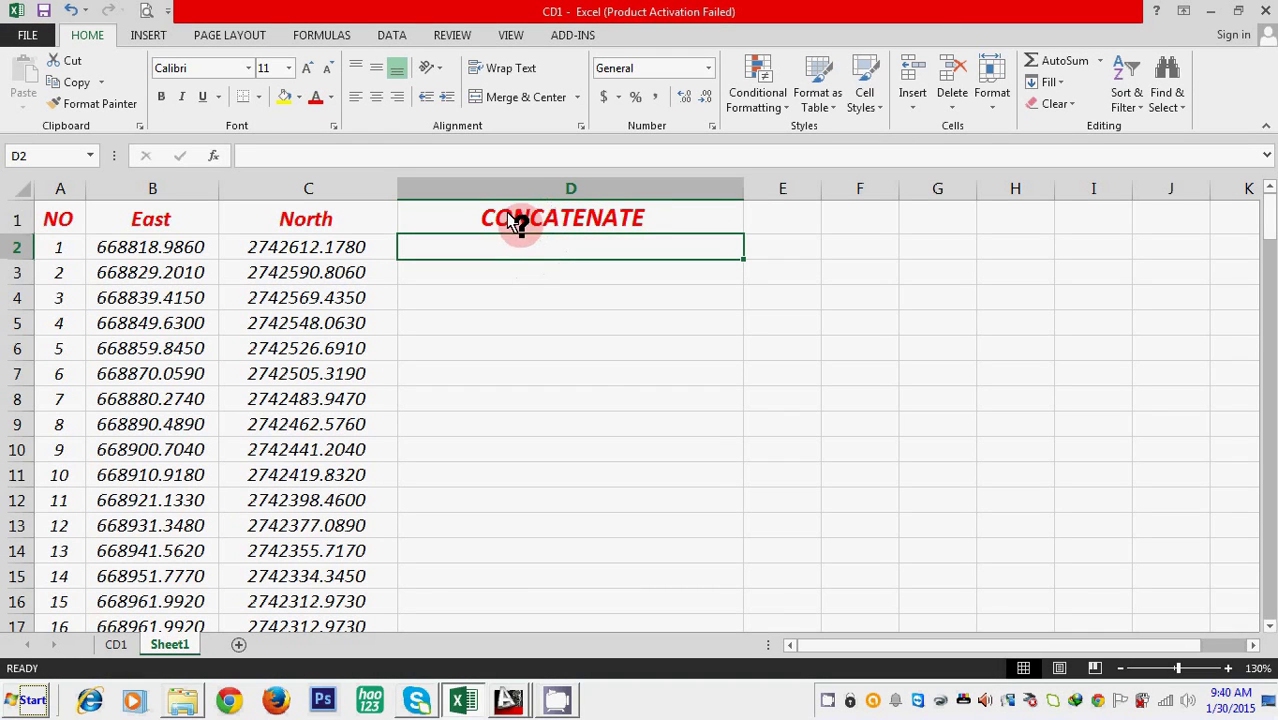
Switch to AutoCAD and show the classic menu bar
mouse_move(502, 686)
click(491, 659)
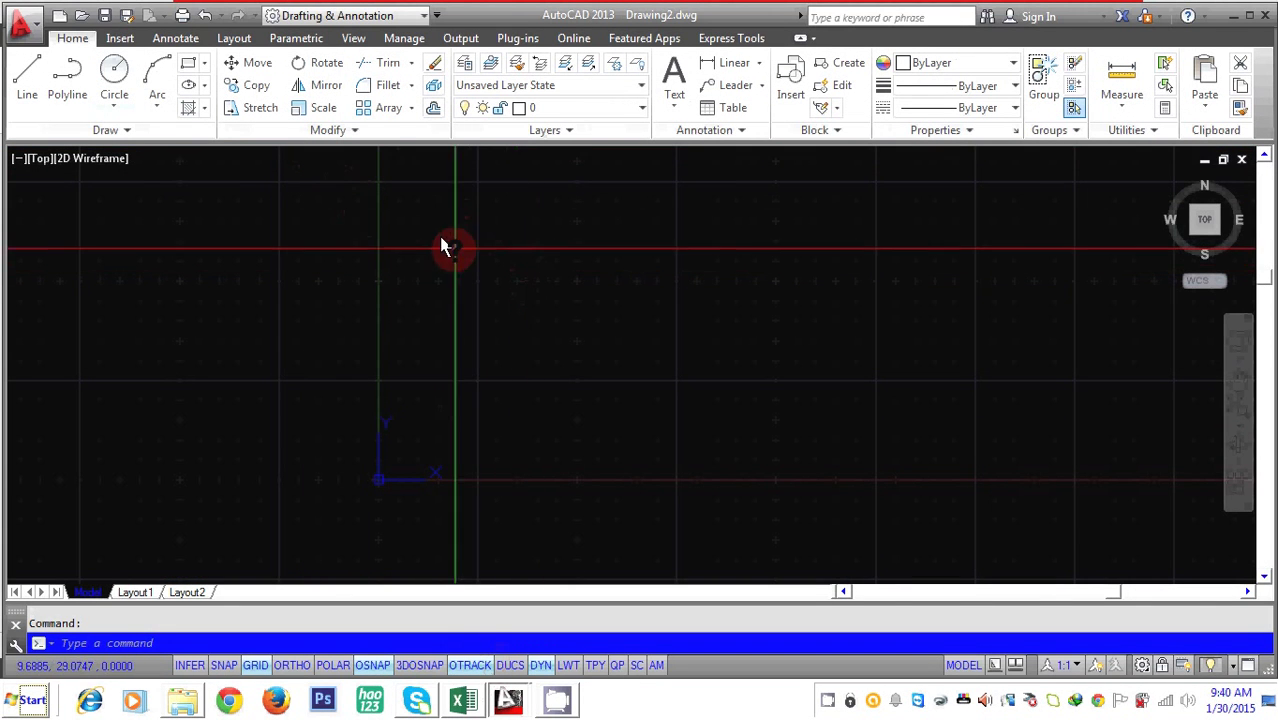
click(436, 15)
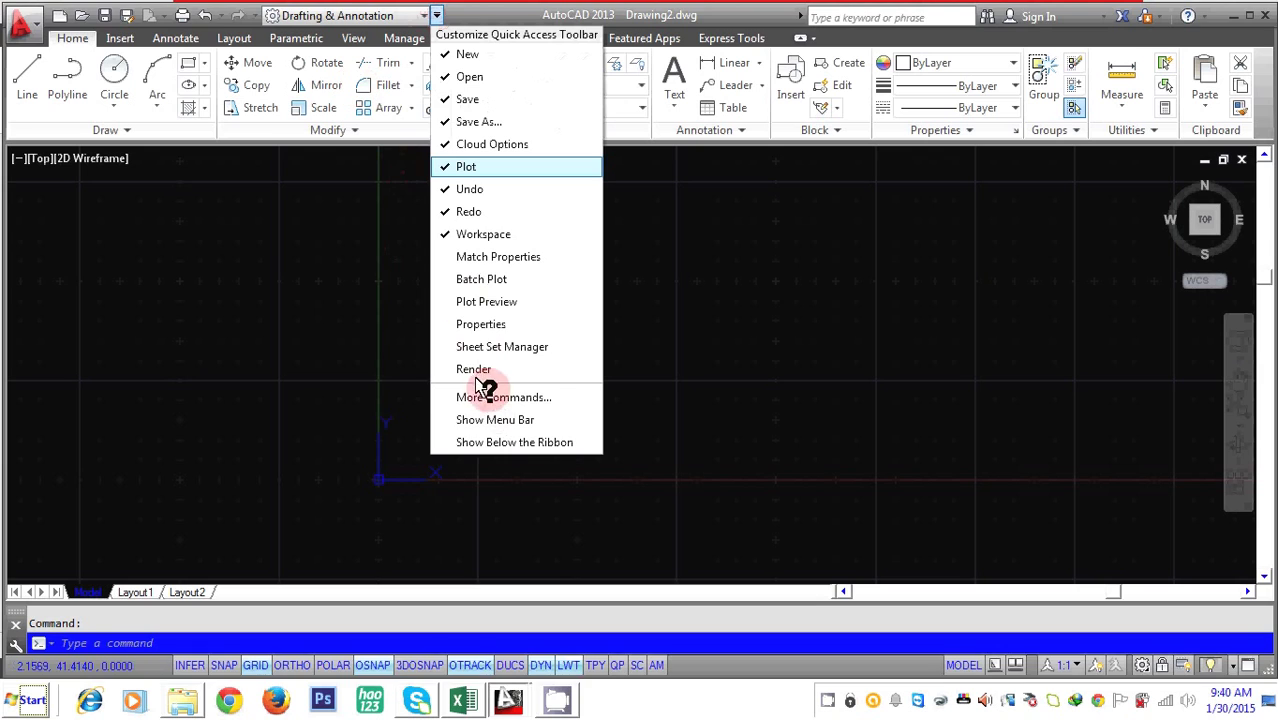
click(485, 420)
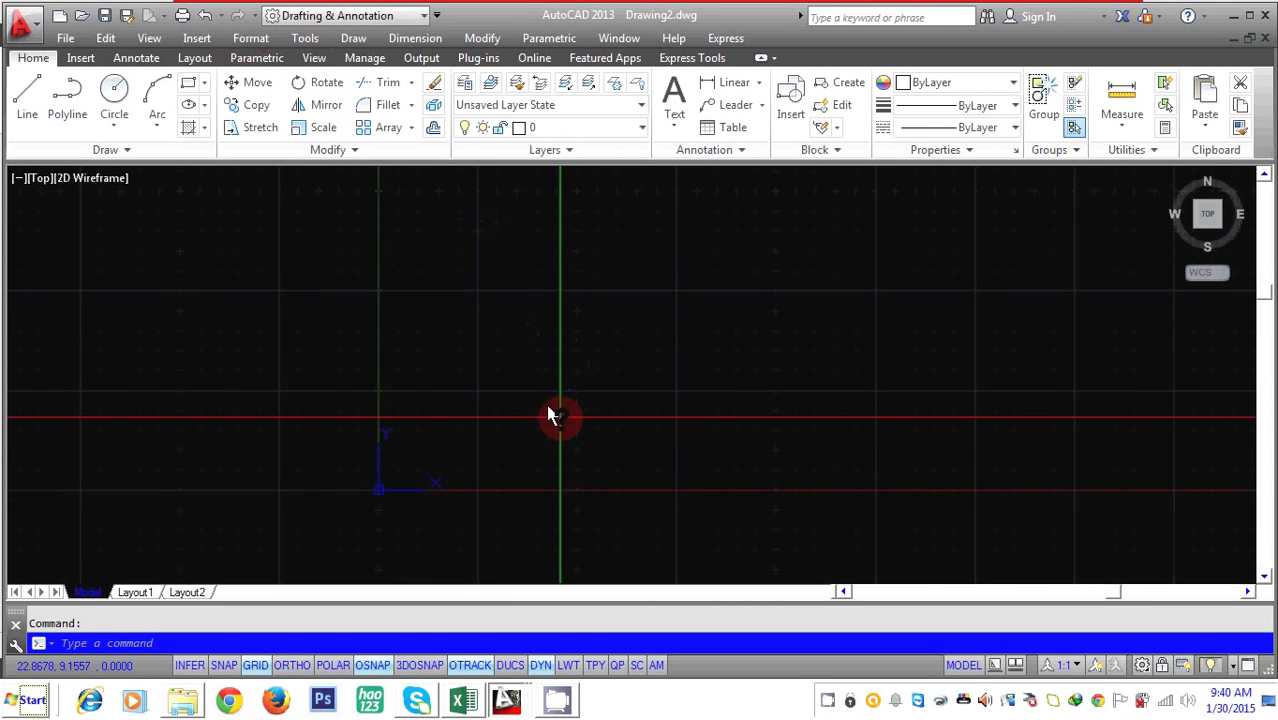
Draw a single point freehand above the origin with the current object colour set to Red
text(POIN)
key(Return)
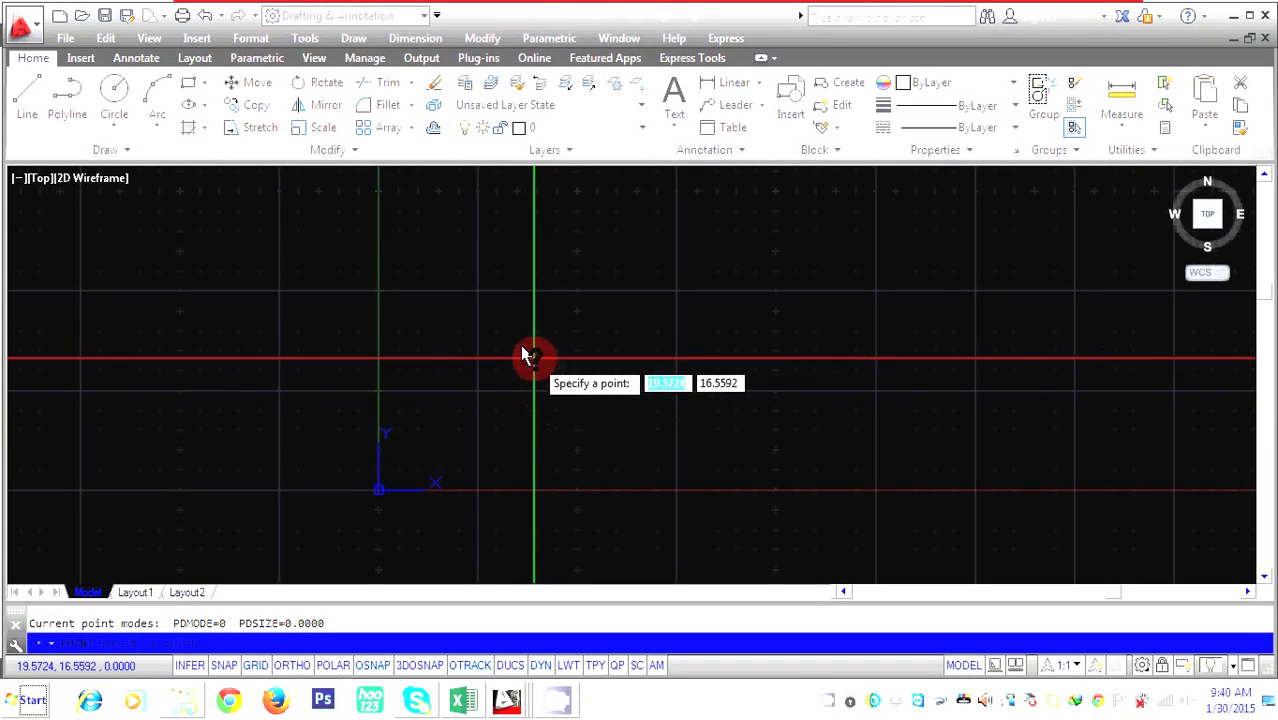
click(1003, 82)
click(932, 148)
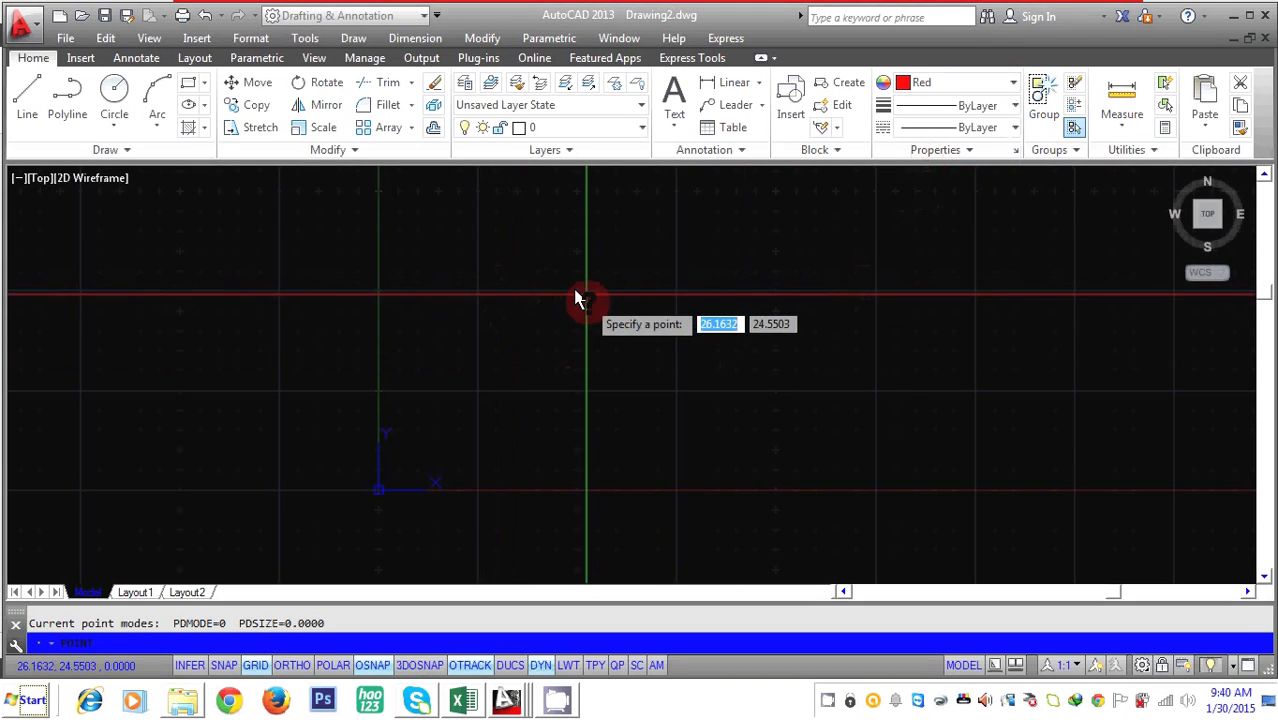
click(432, 256)
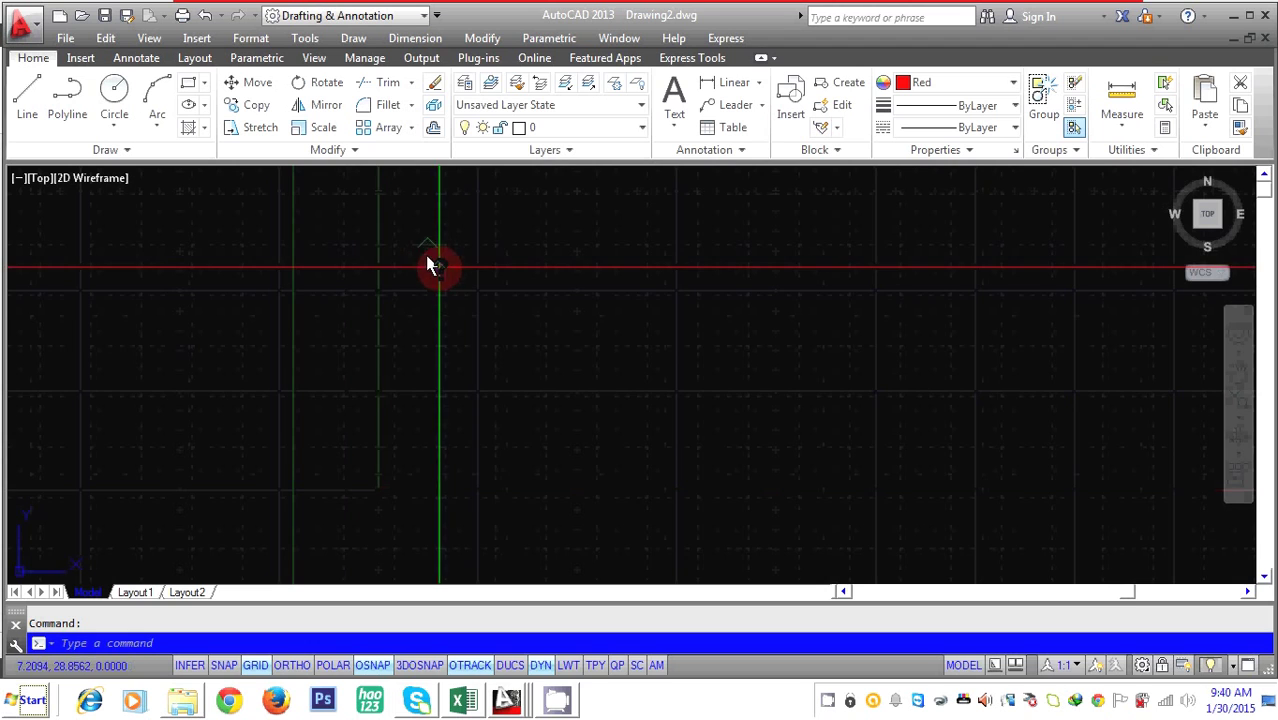
Set the point style to the symbol with an X inside a circle and a square
click(240, 36)
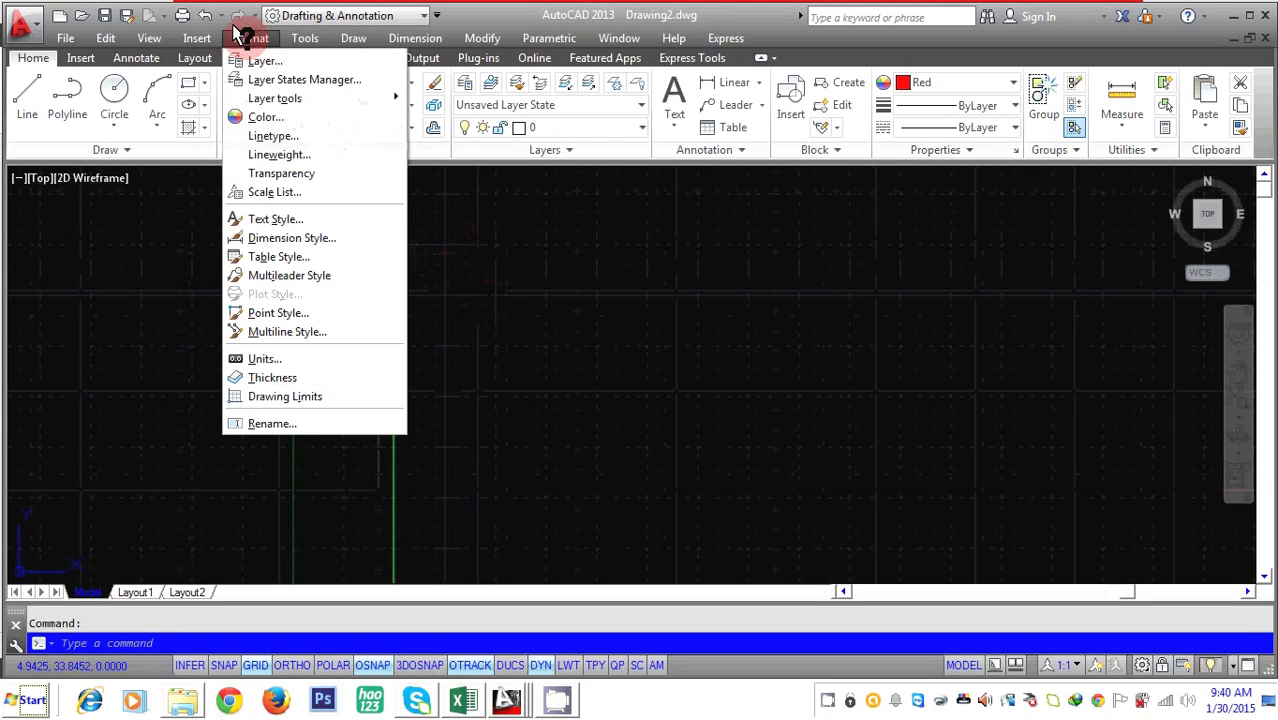
click(264, 312)
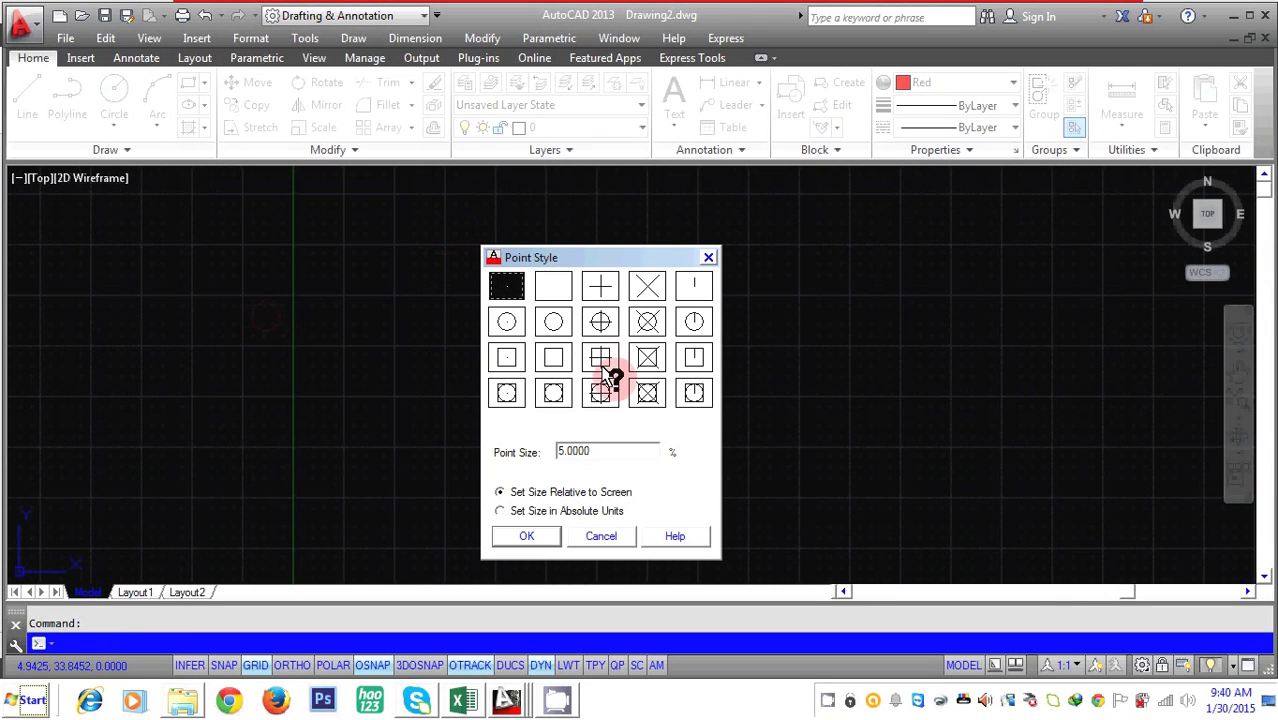
click(647, 392)
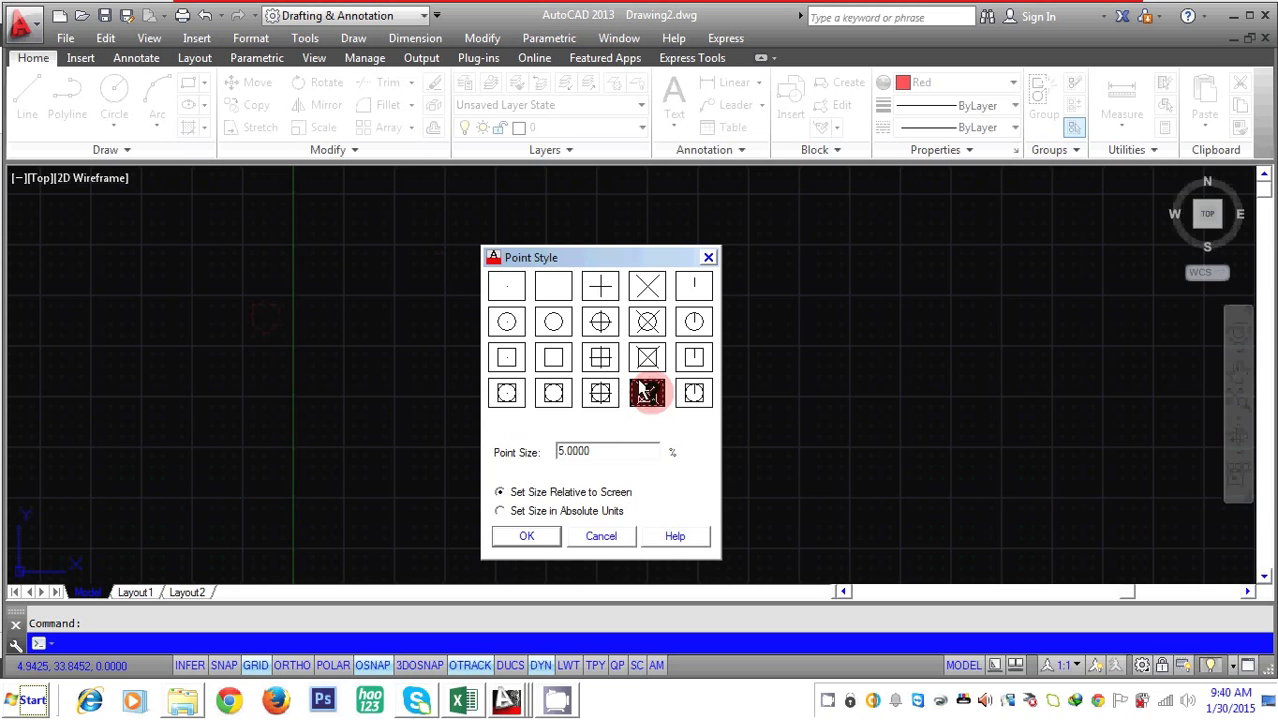
click(524, 533)
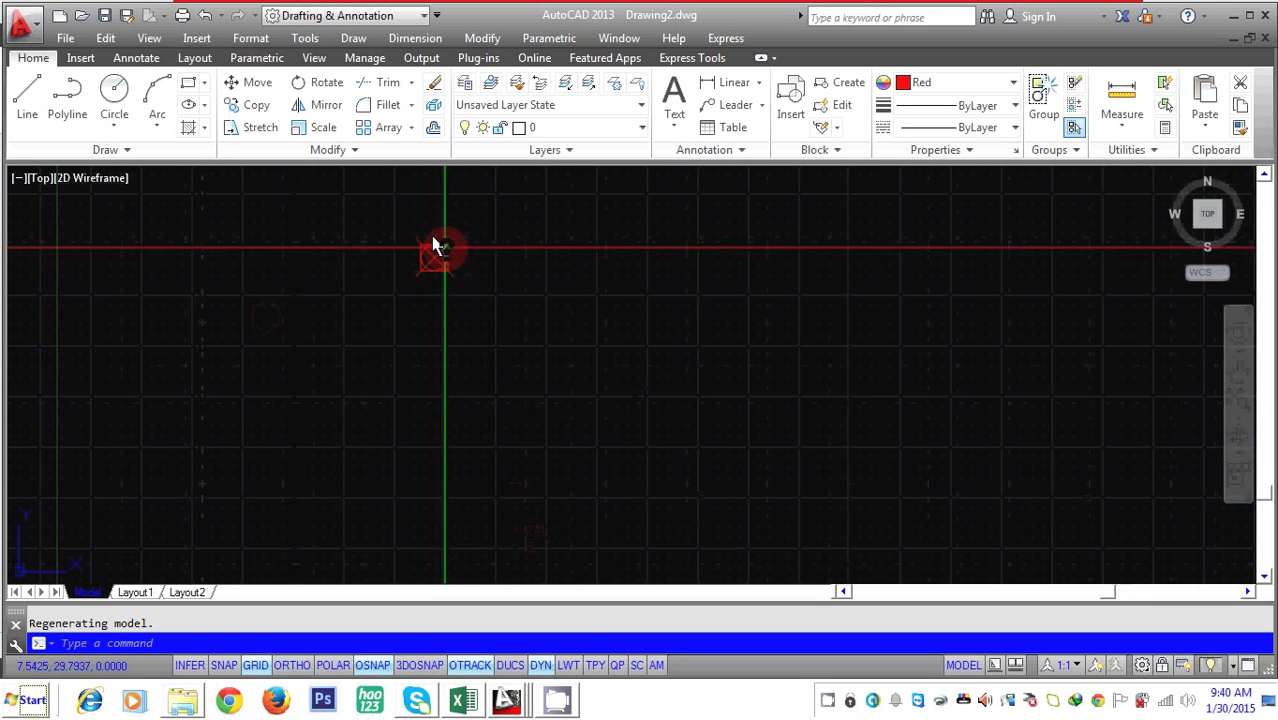
scroll(434, 250, up, 3)
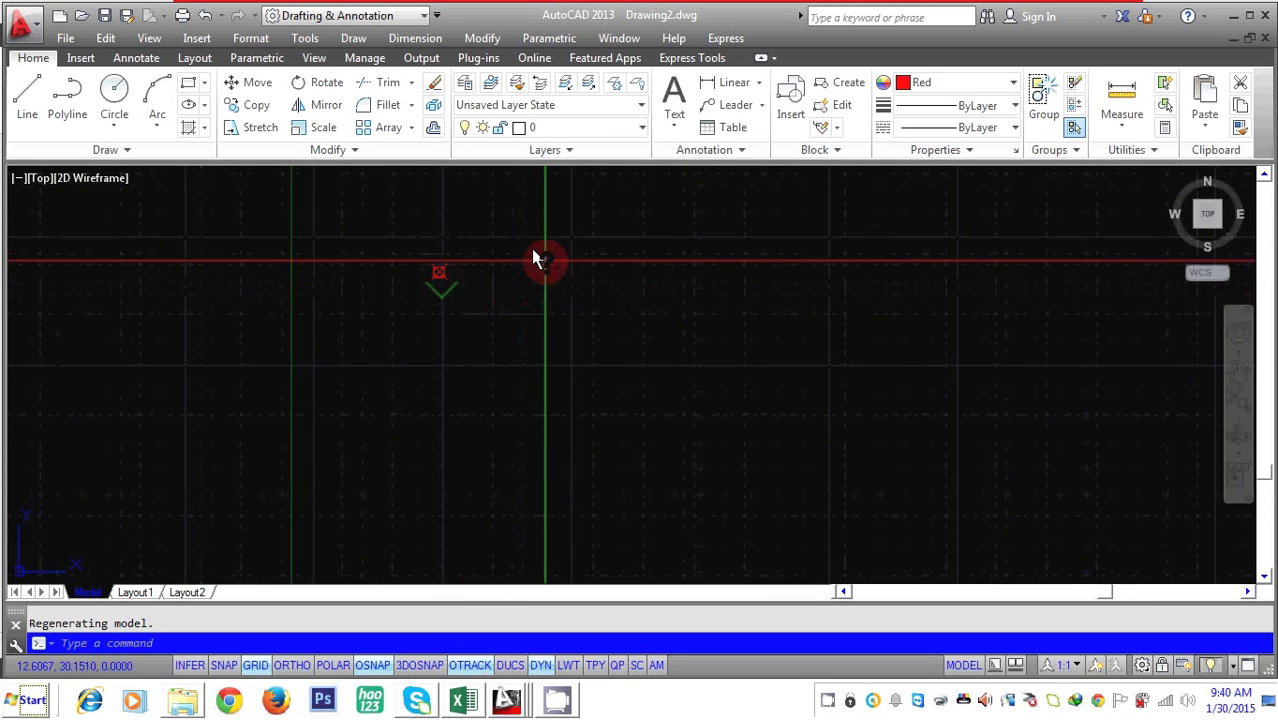
right_click(540, 259)
click(605, 272)
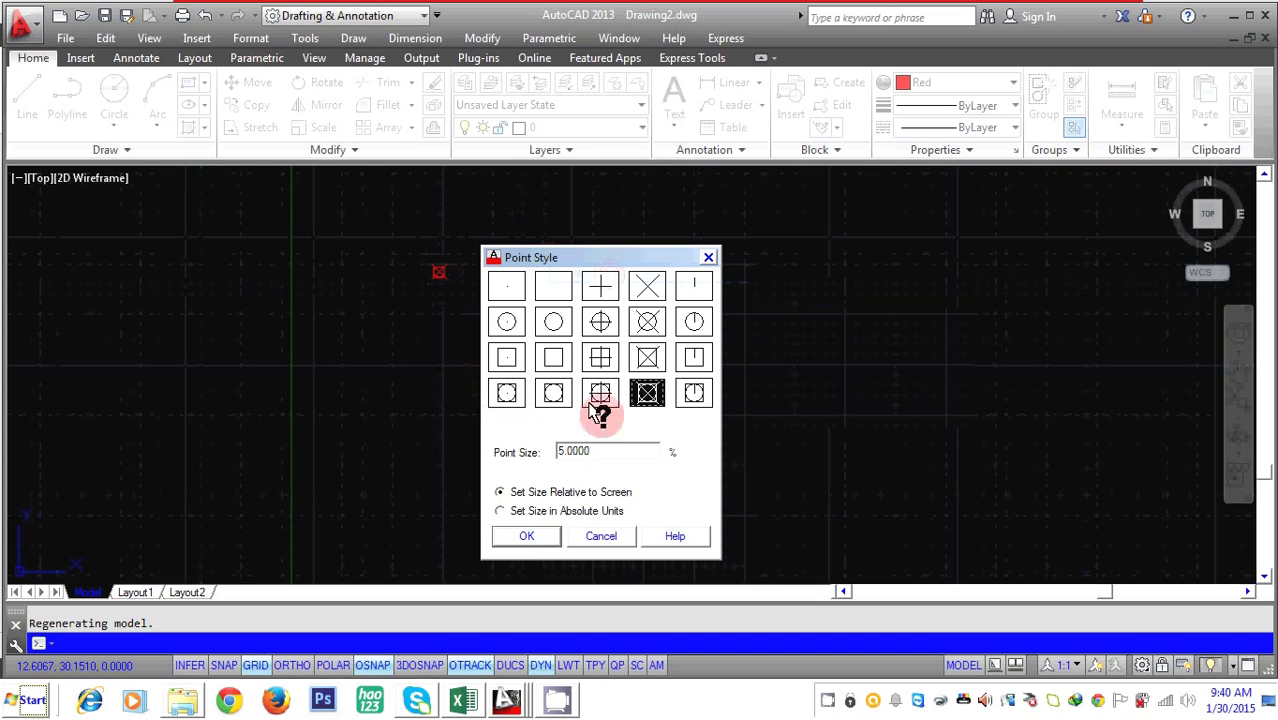
click(527, 535)
Place a second point at the exact coordinates 30.569,40.236 with the Point command
right_click(515, 322)
mouse_move(588, 352)
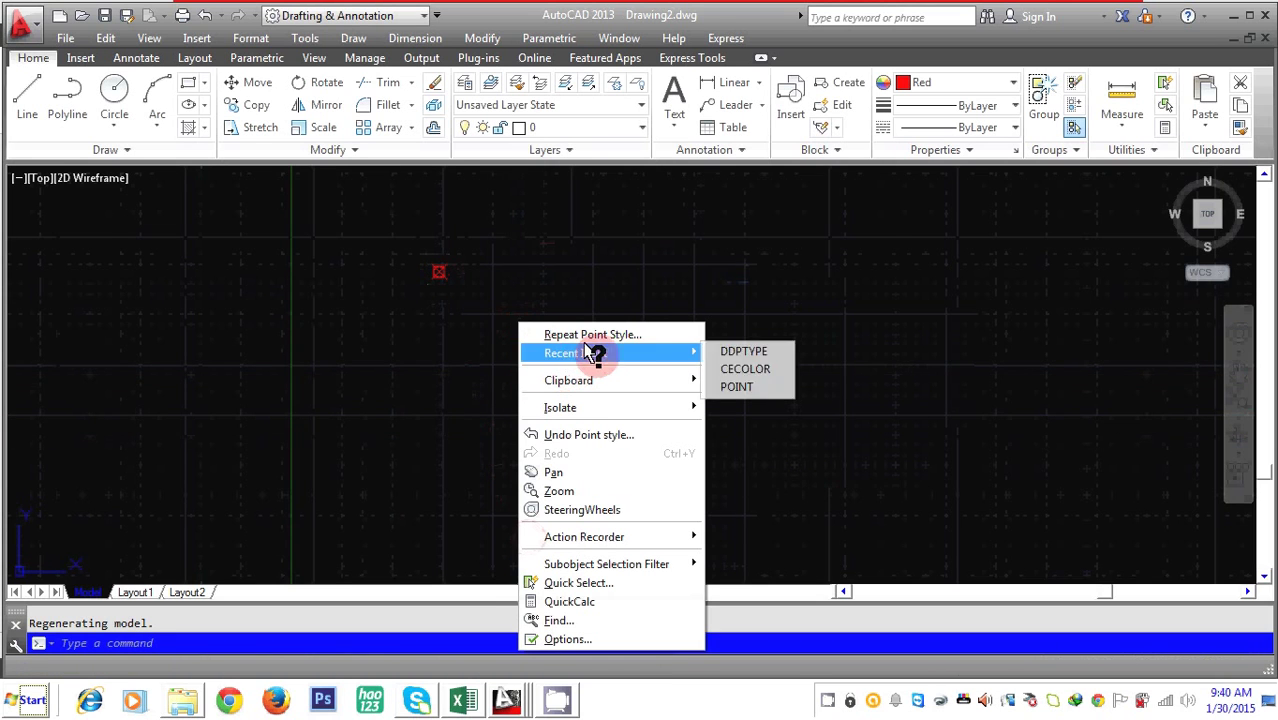
click(737, 386)
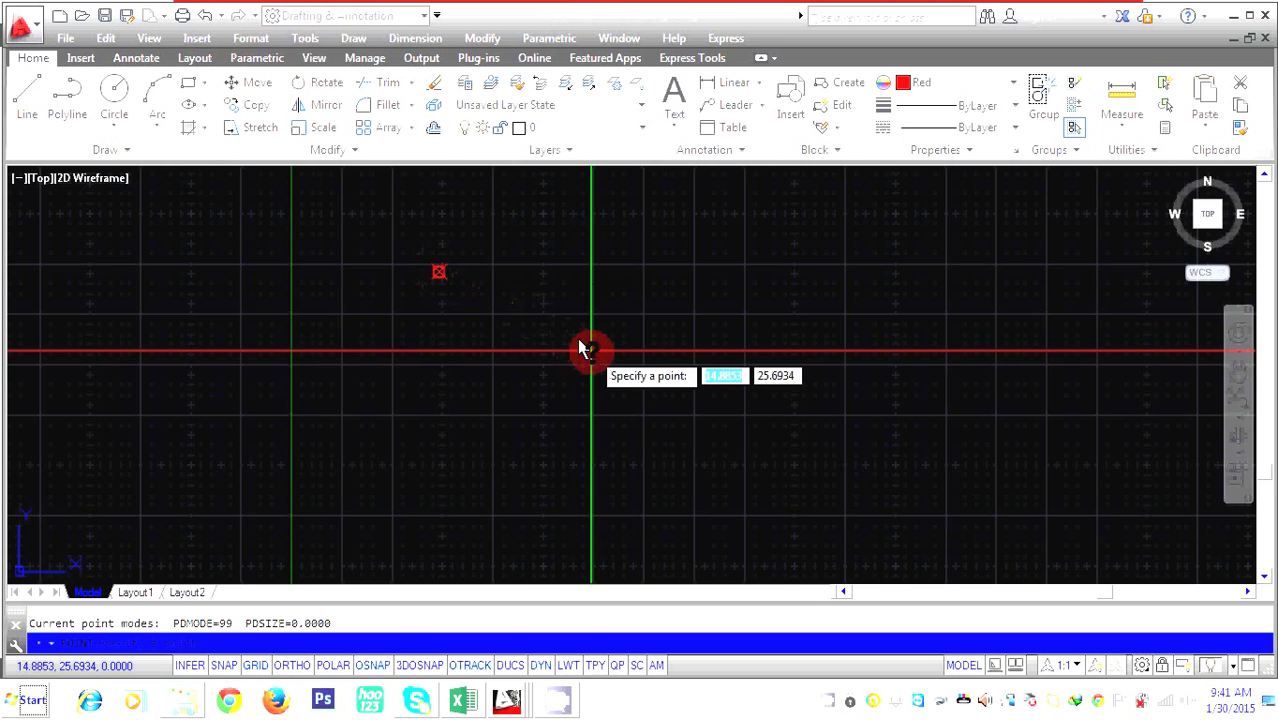
text(30.569)
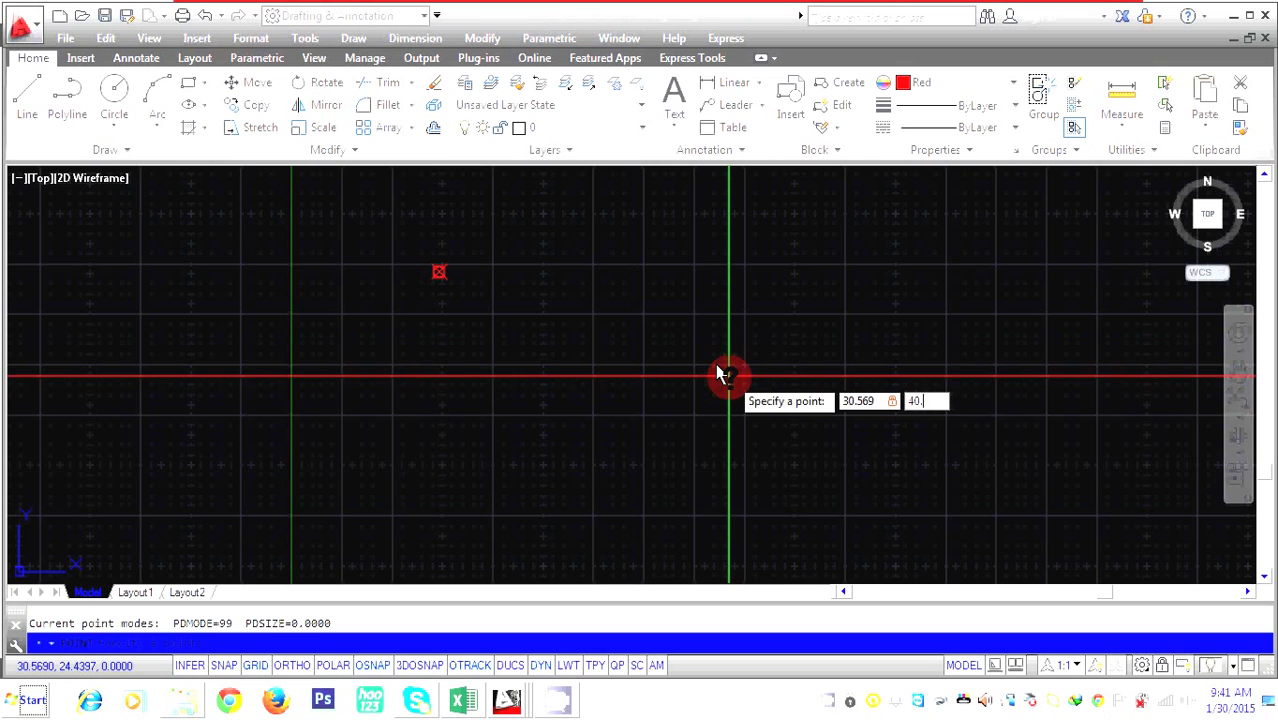
click(718, 375)
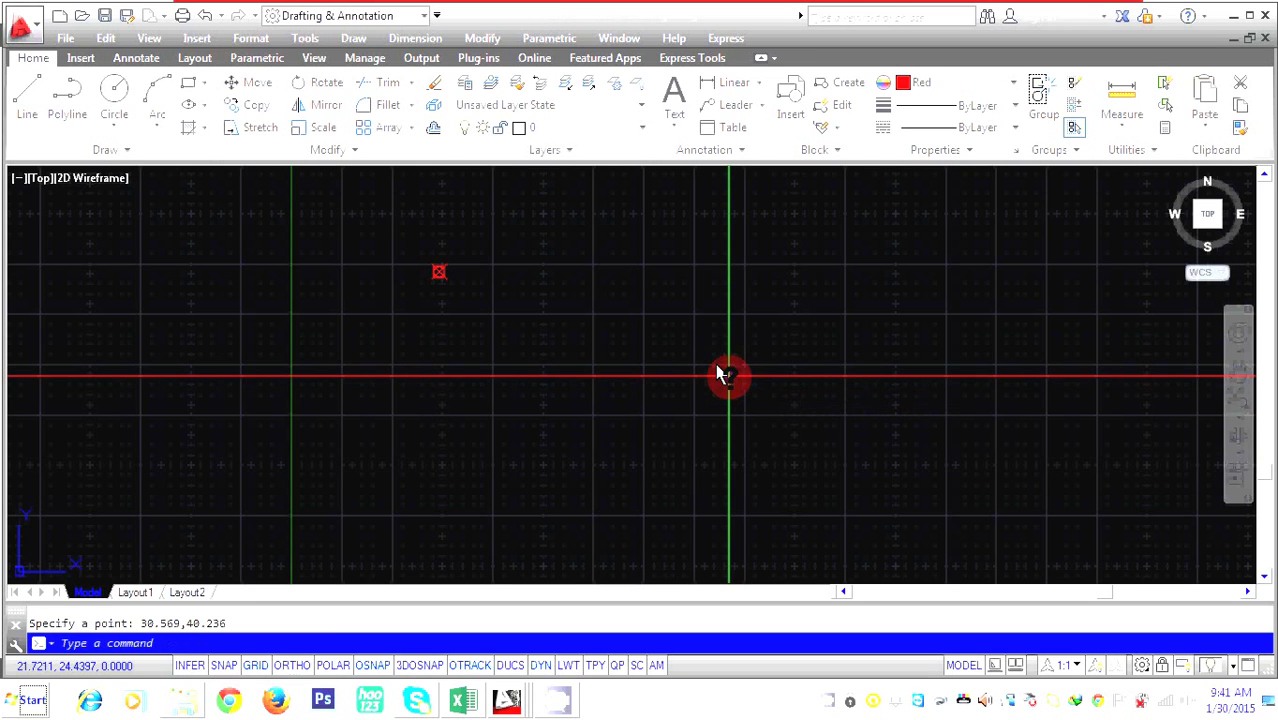
Change the colour of the point at 30.569,40.236 to Yellow and clear the selection
scroll(558, 374, down, 5)
scroll(628, 286, up, 5)
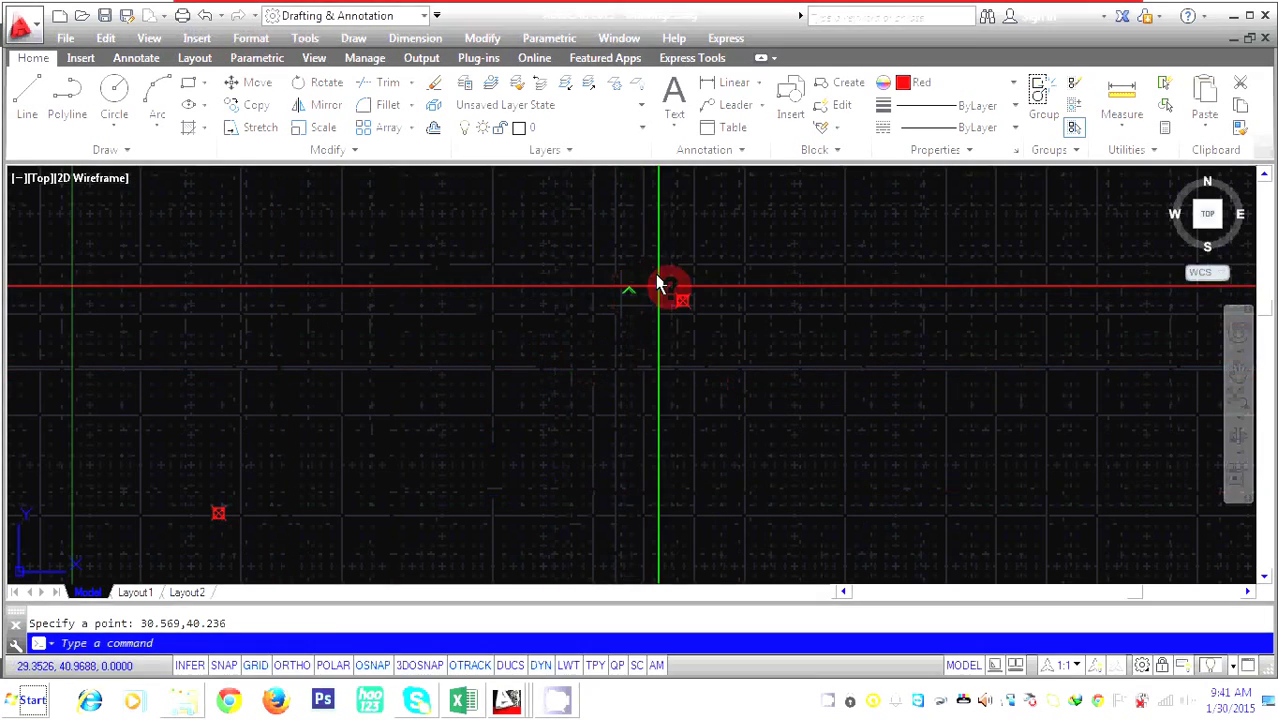
click(721, 258)
click(586, 363)
click(1005, 84)
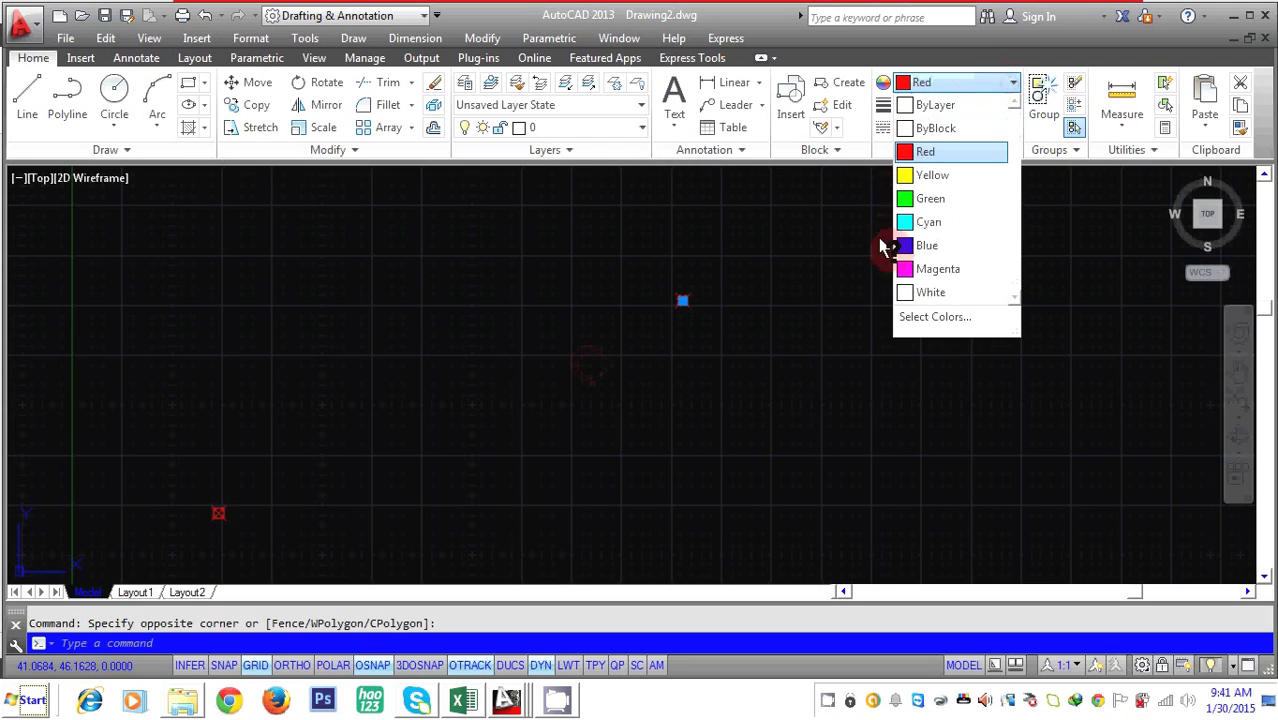
click(915, 175)
key(Escape)
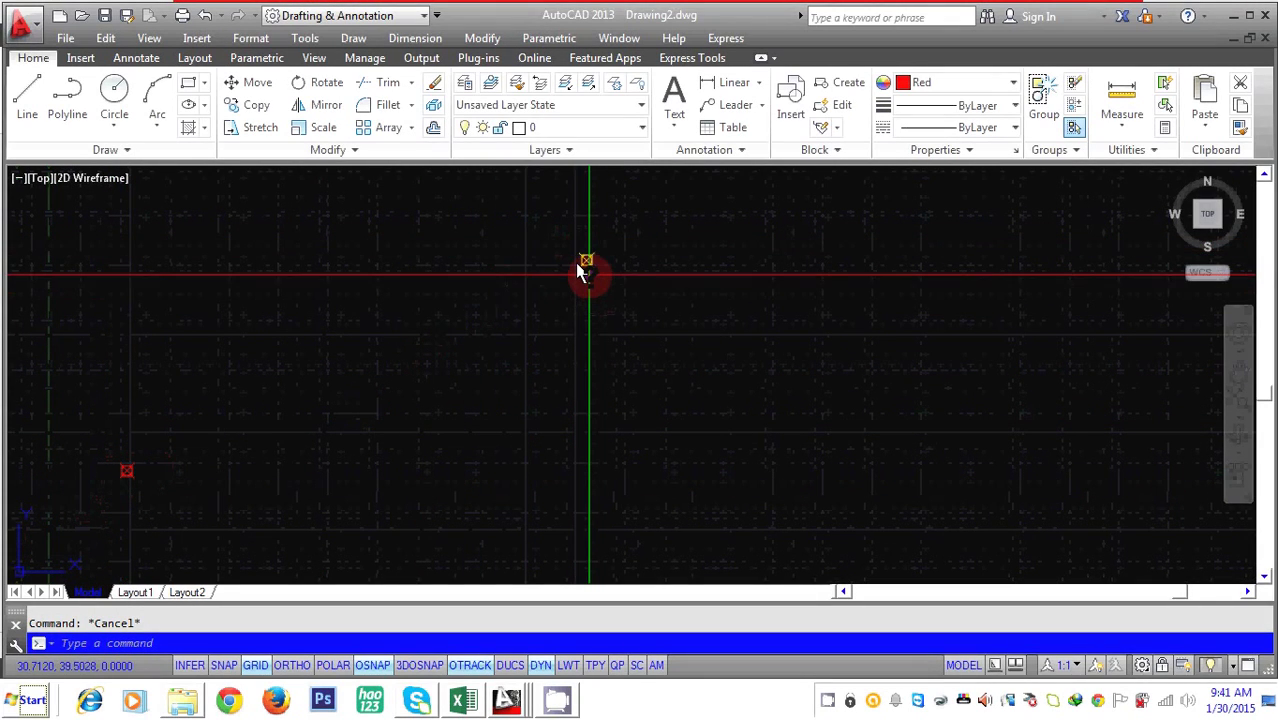
Query the coordinates of the yellow point with the ID command
text(id)
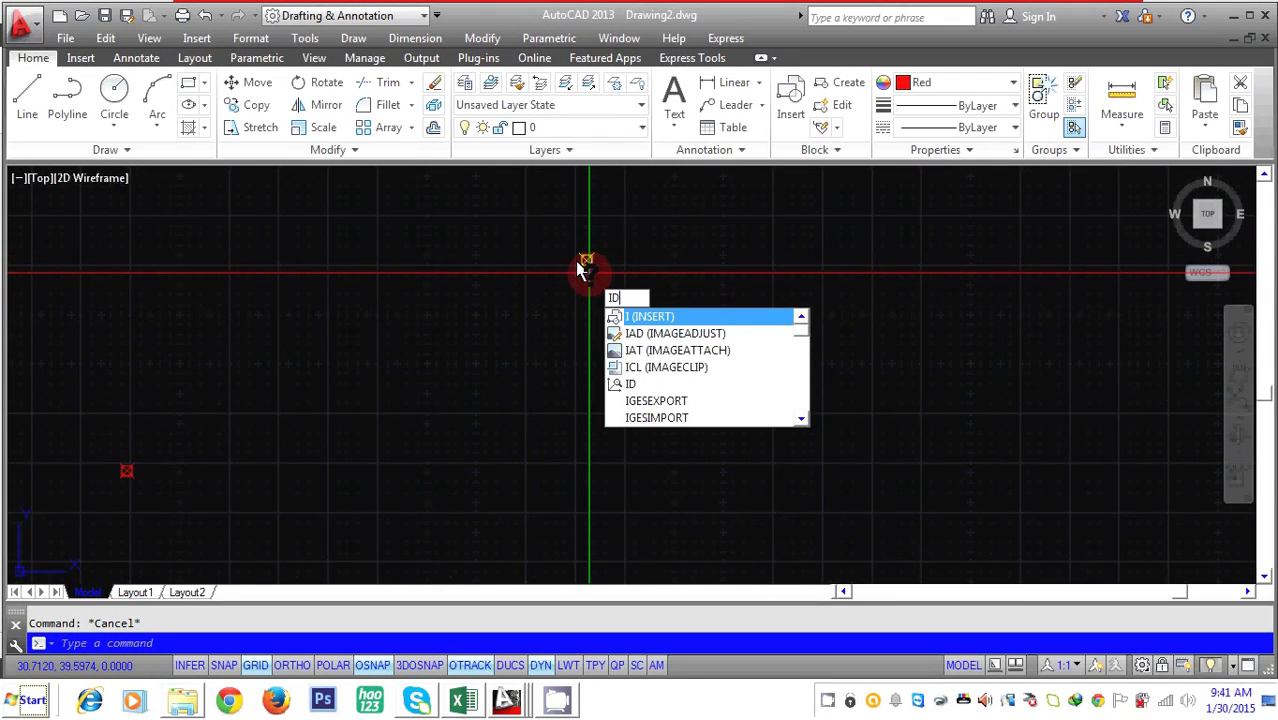
key(Return)
click(577, 261)
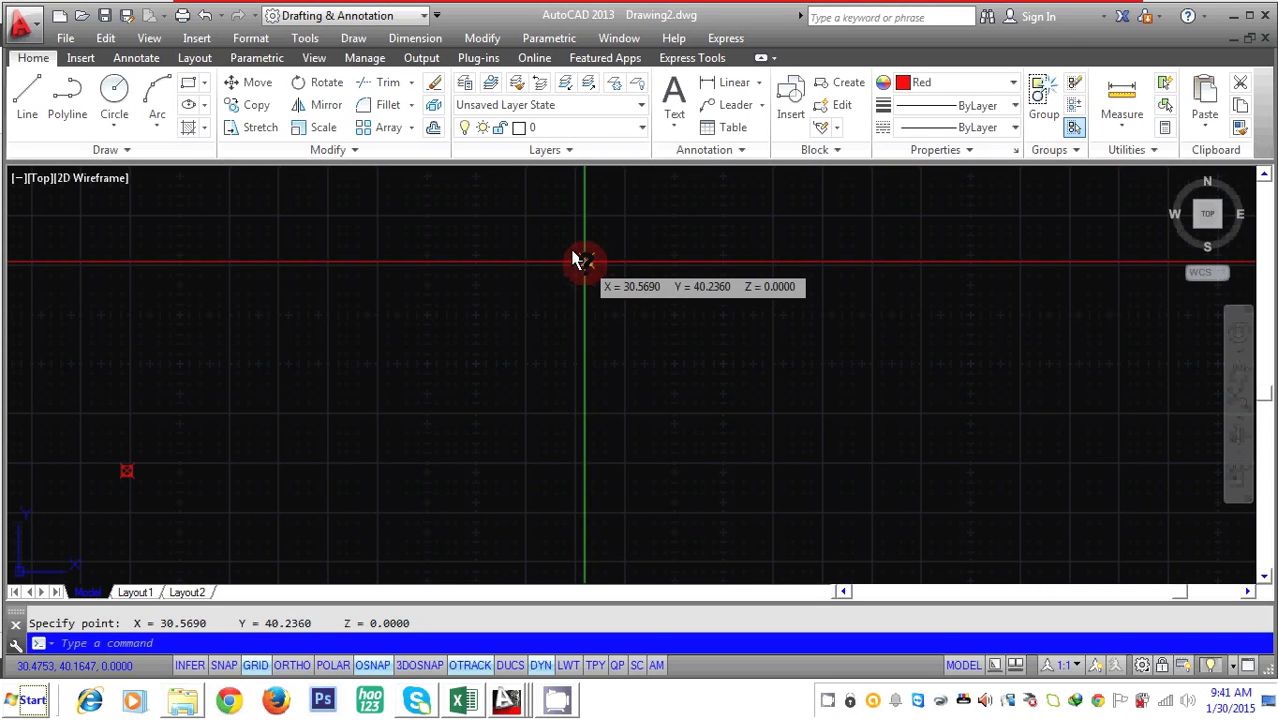
key(Escape)
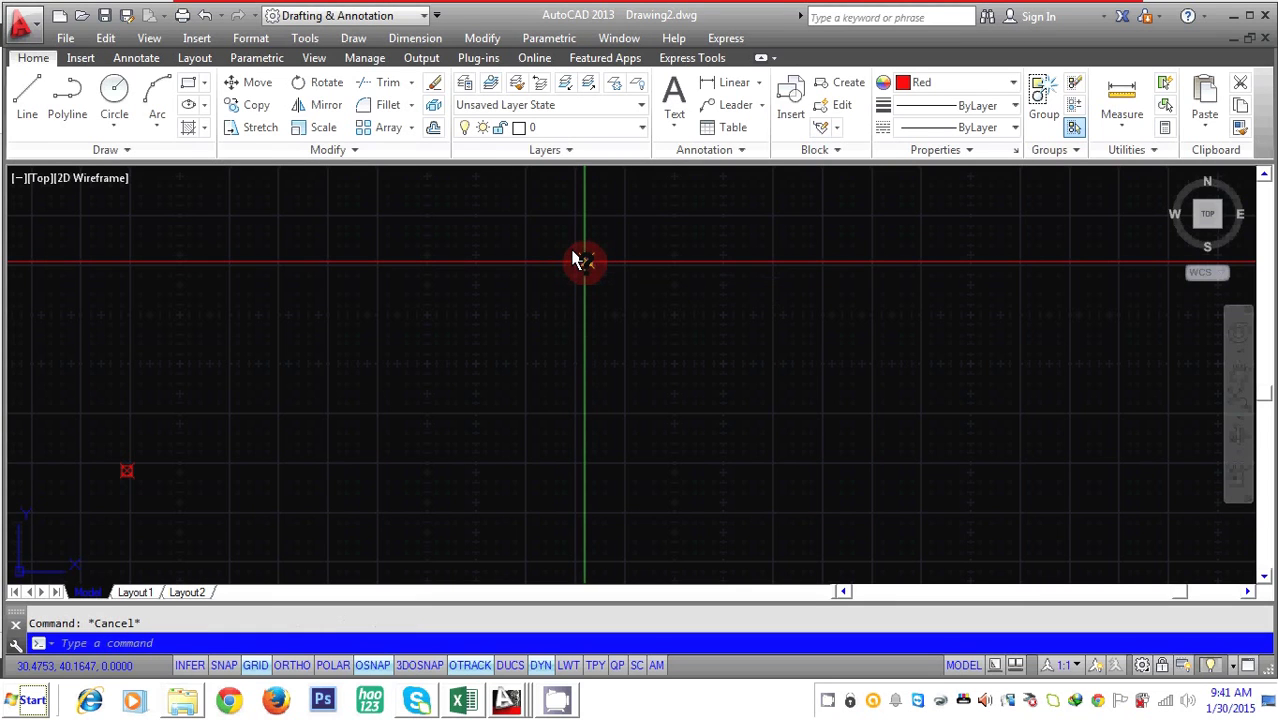
Switch to Excel and start inserting a function in cell D2 of the CONCATENATE column
click(455, 699)
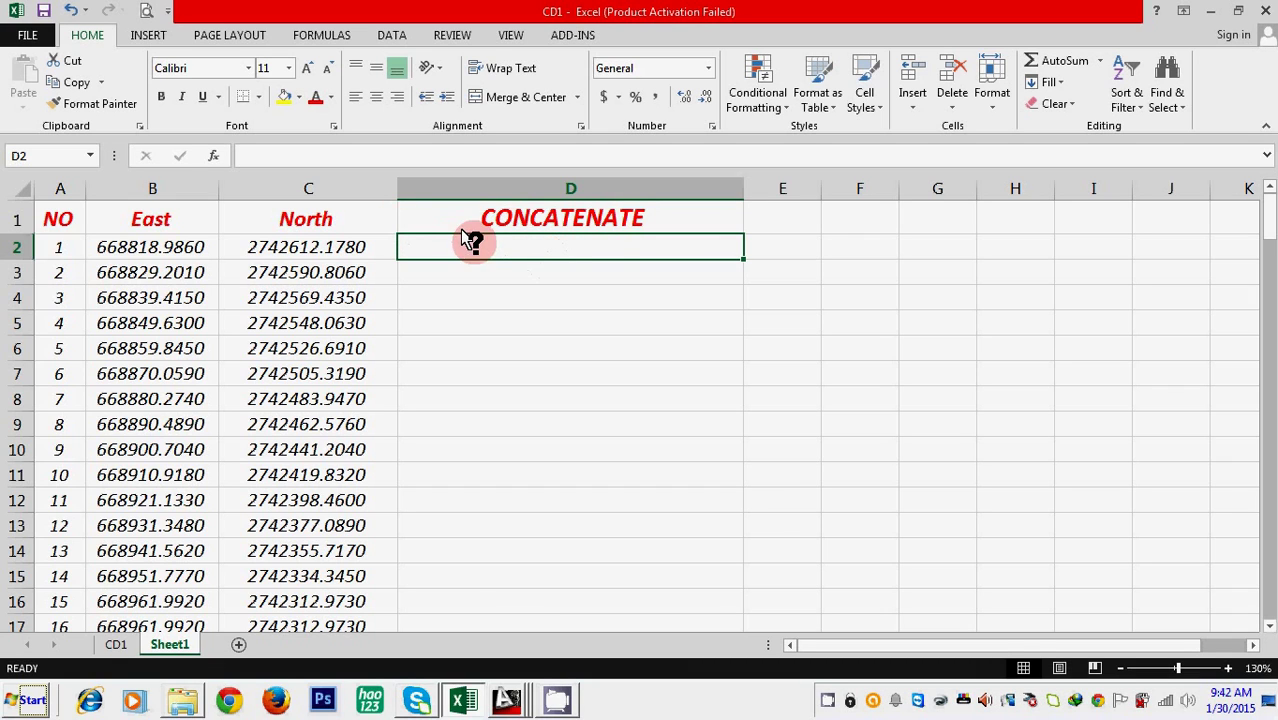
click(523, 367)
click(520, 247)
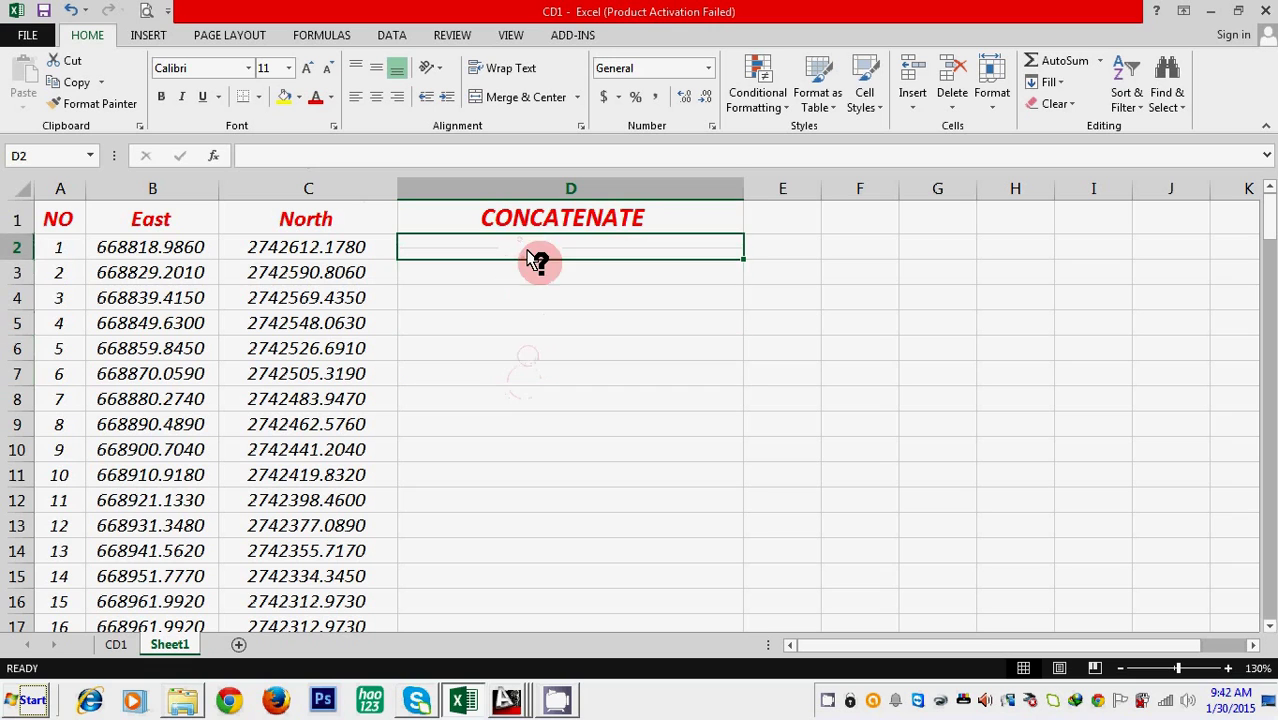
click(213, 155)
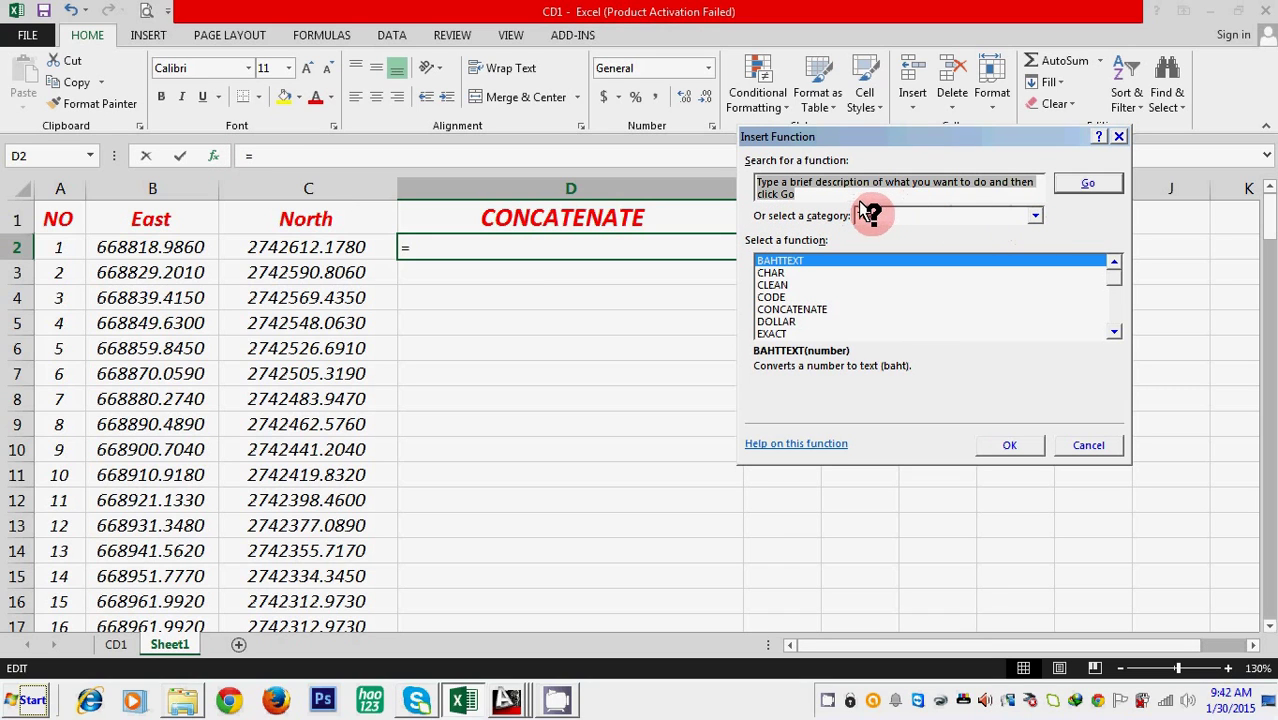
Browse the functions in the Date & Time and Financial categories
click(1034, 215)
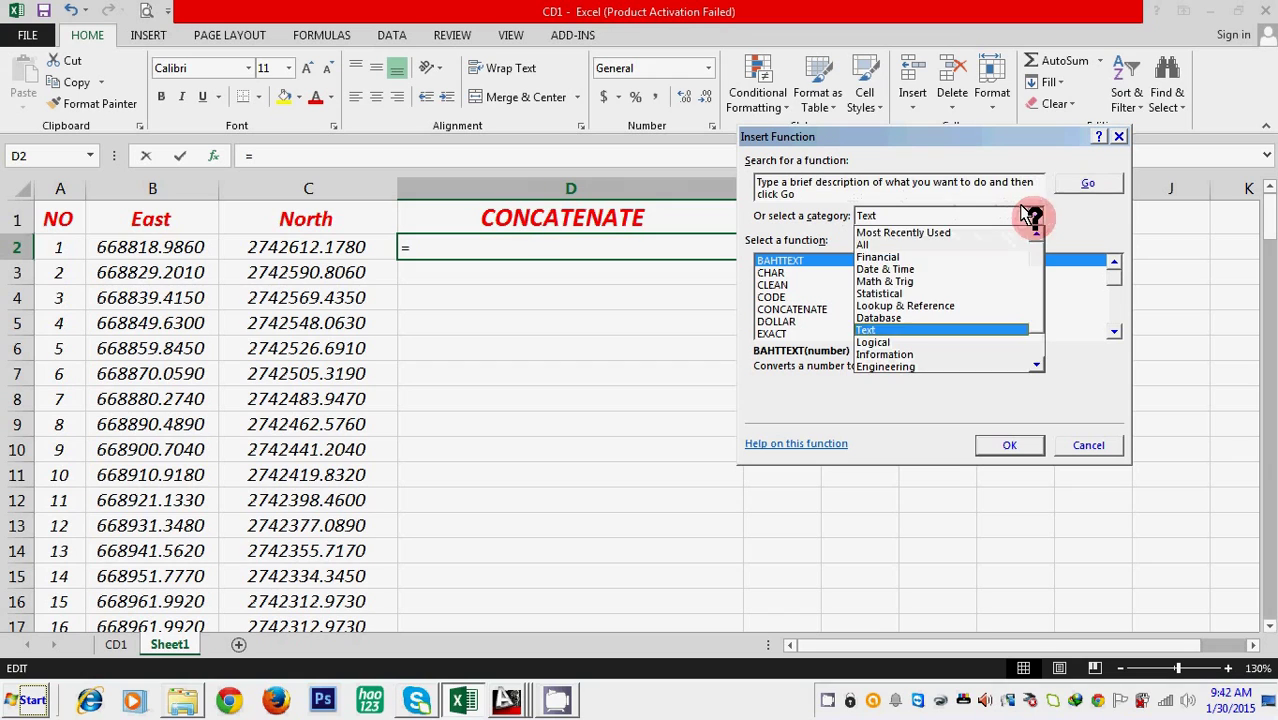
click(893, 268)
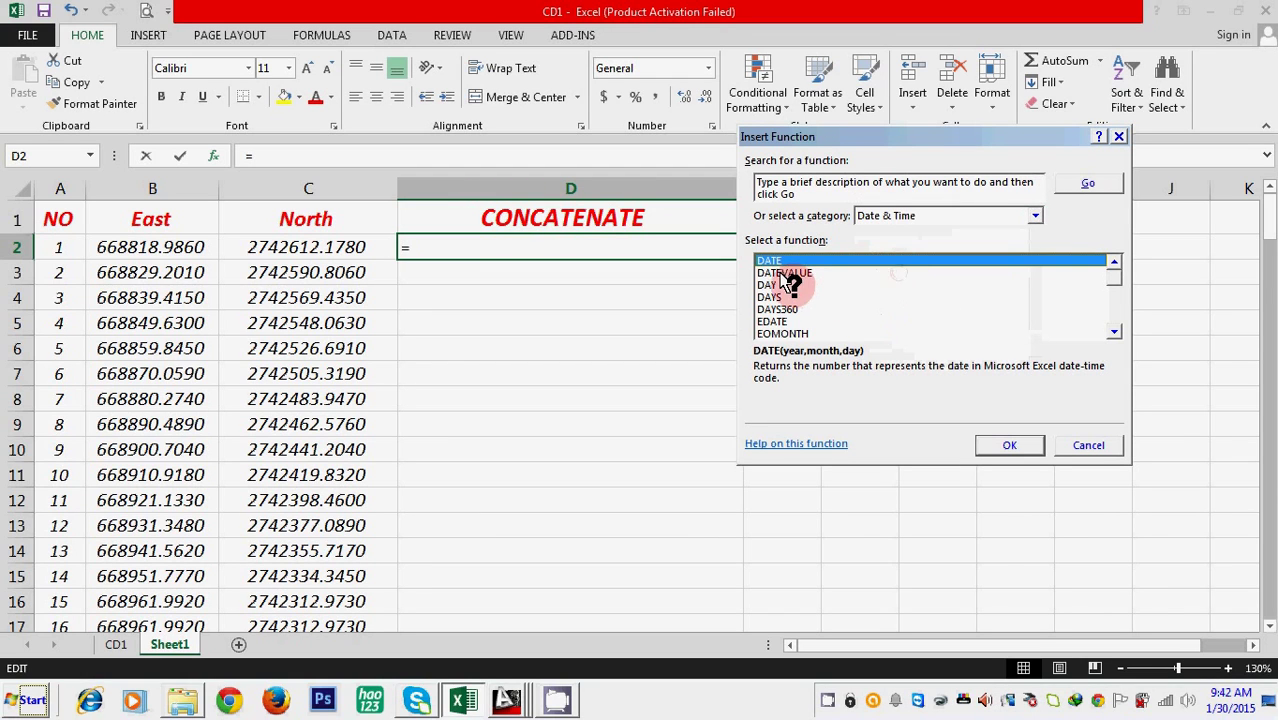
click(1034, 215)
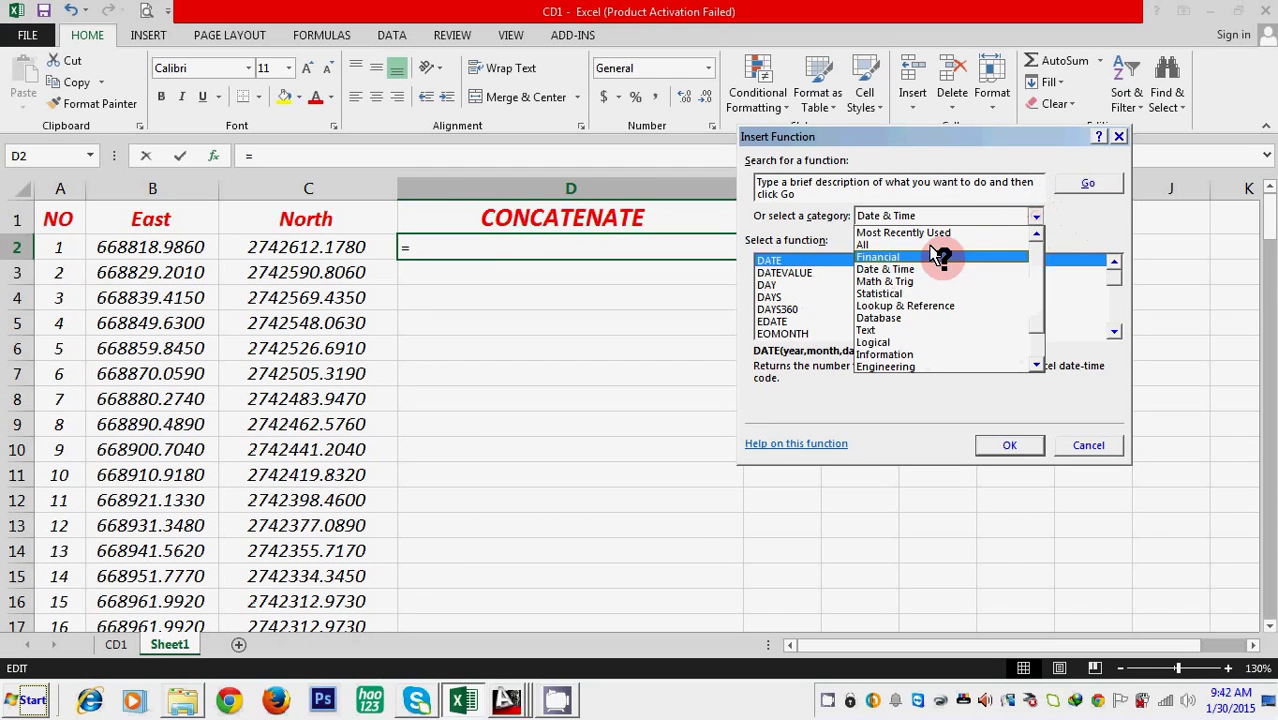
click(941, 255)
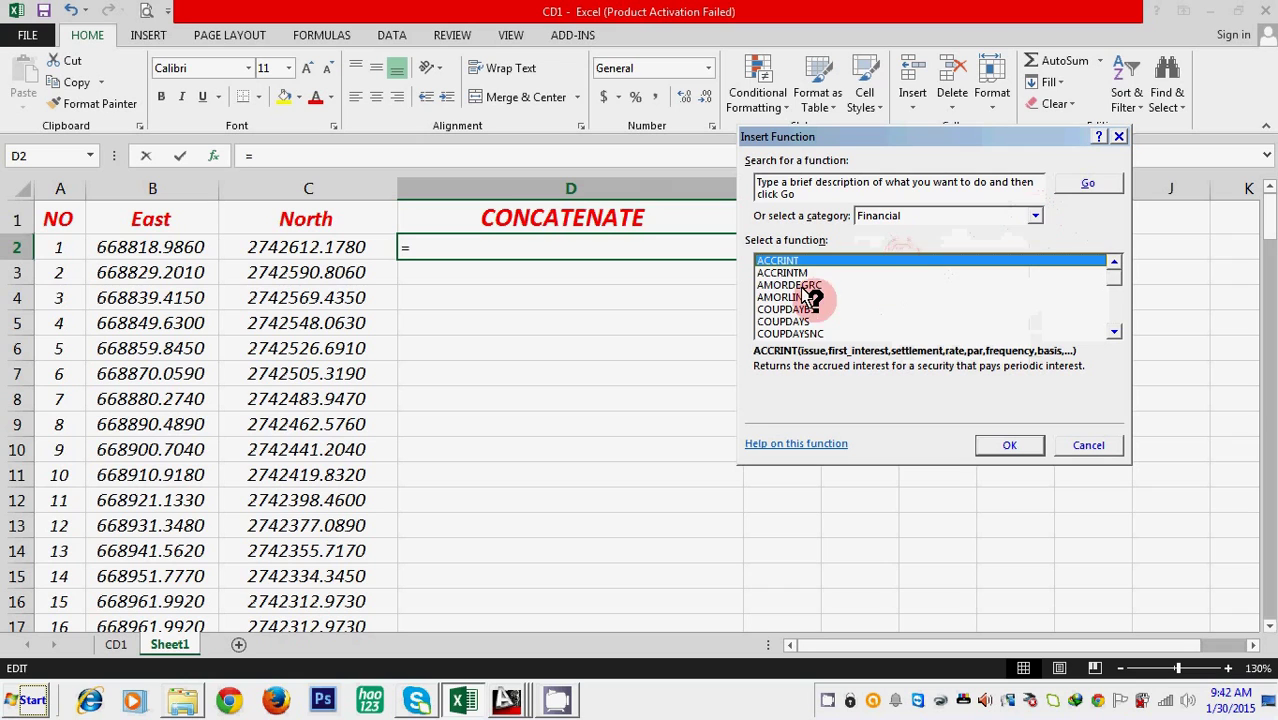
scroll(810, 300, down, 6)
Insert the CONCATENATE function from the Text category into cell D2
click(1033, 212)
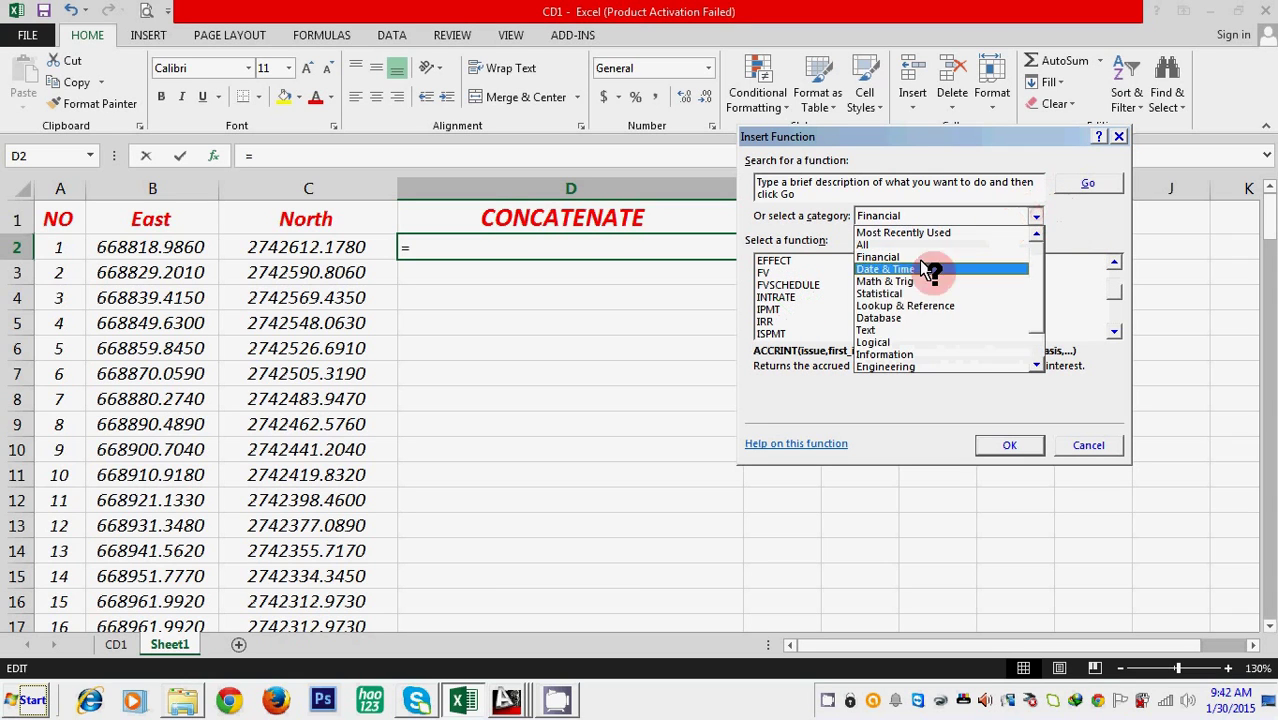
click(873, 331)
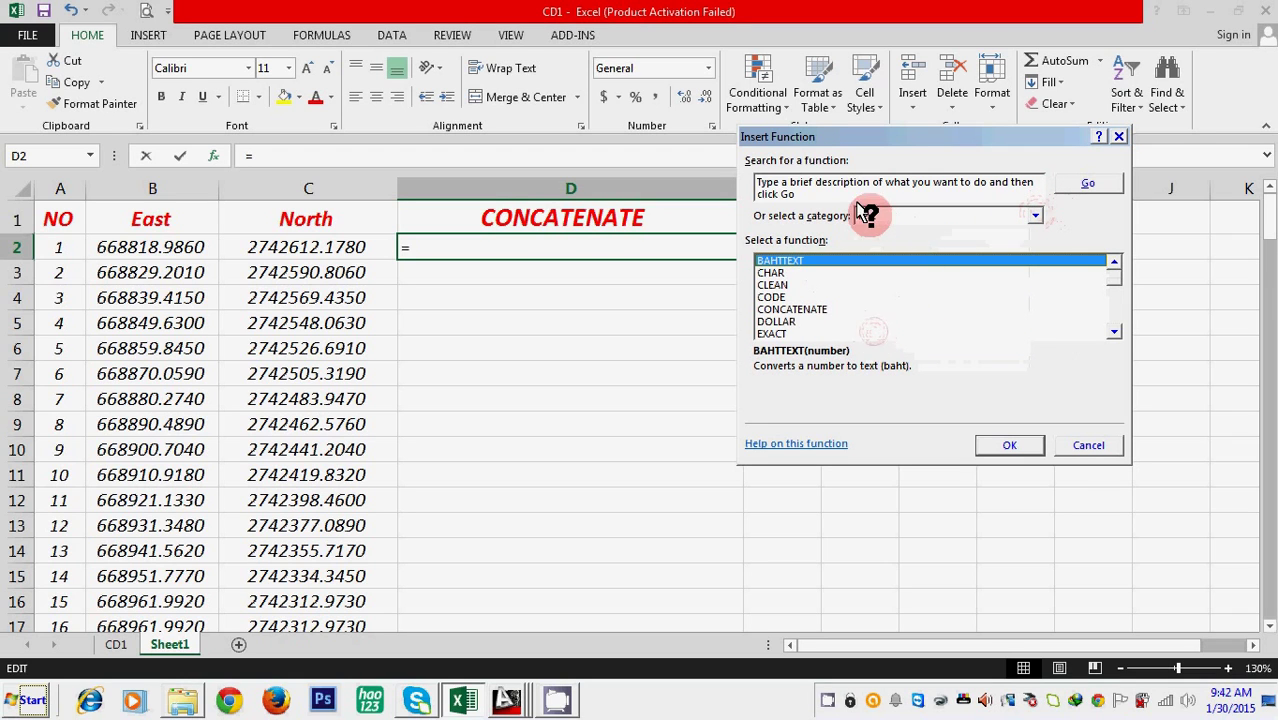
click(800, 309)
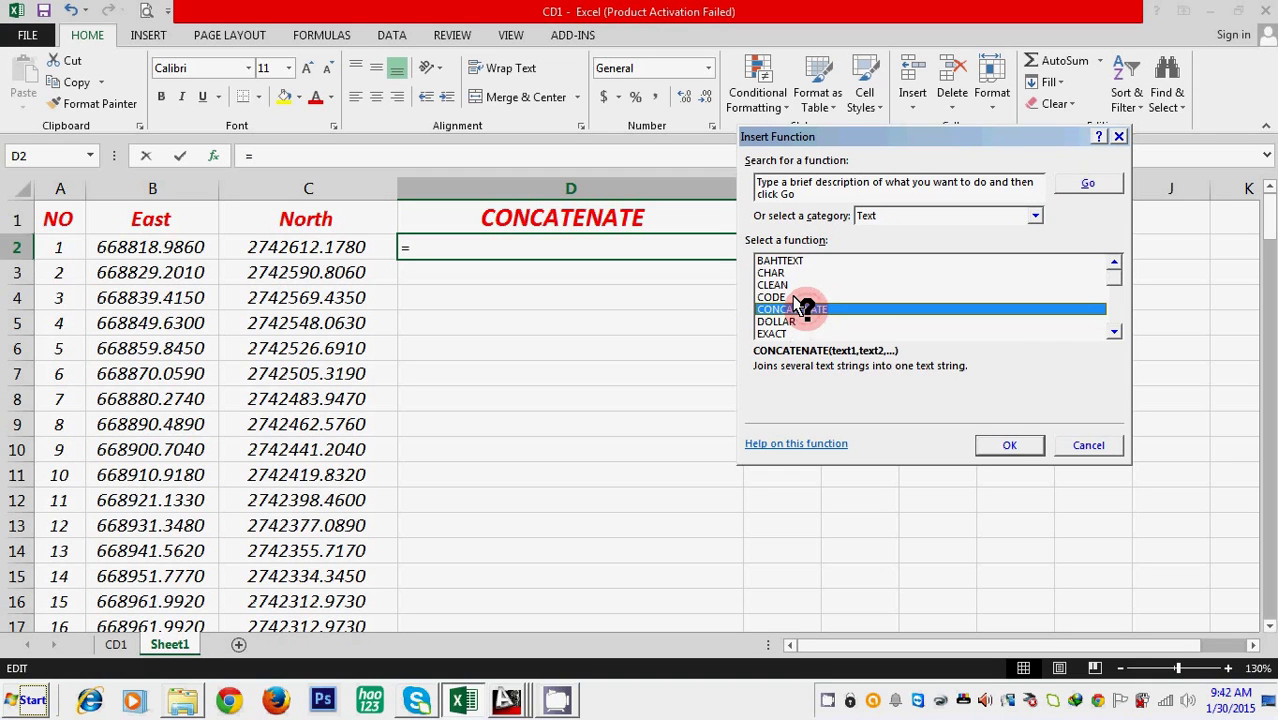
click(1007, 443)
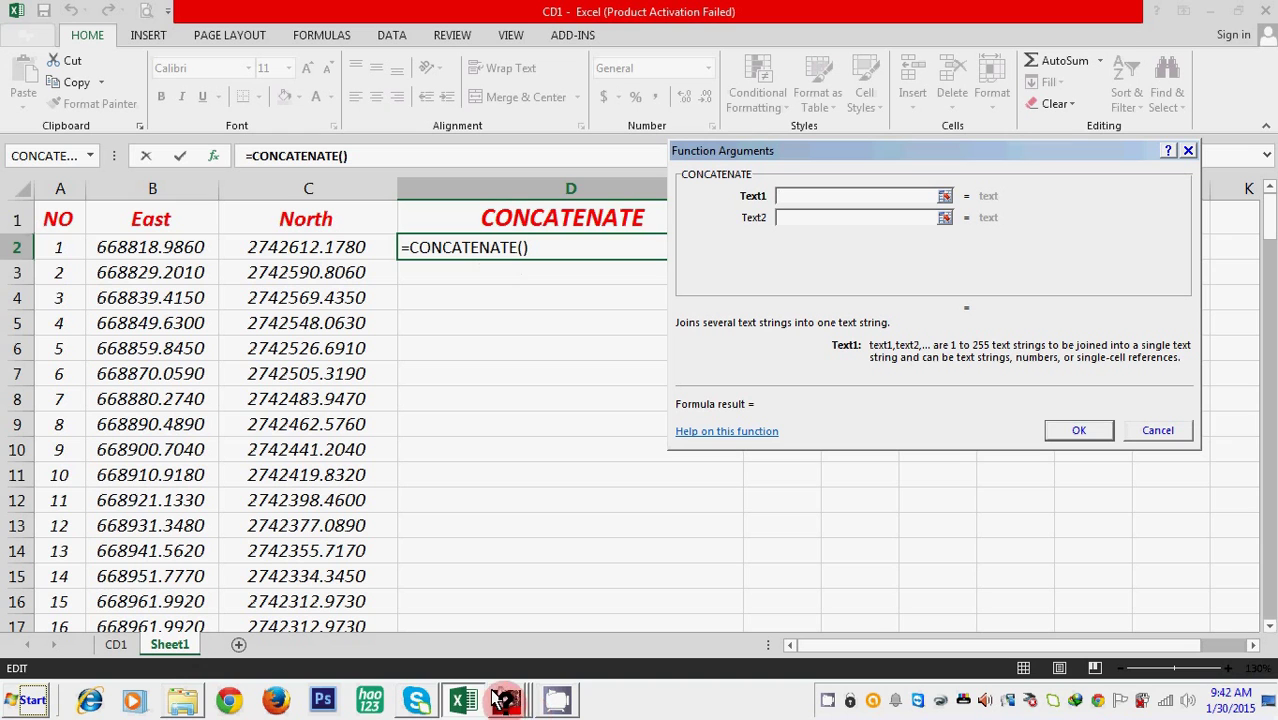
Switch to Drawing2.dwg in AutoCAD and review the yellow point
mouse_move(506, 700)
click(468, 630)
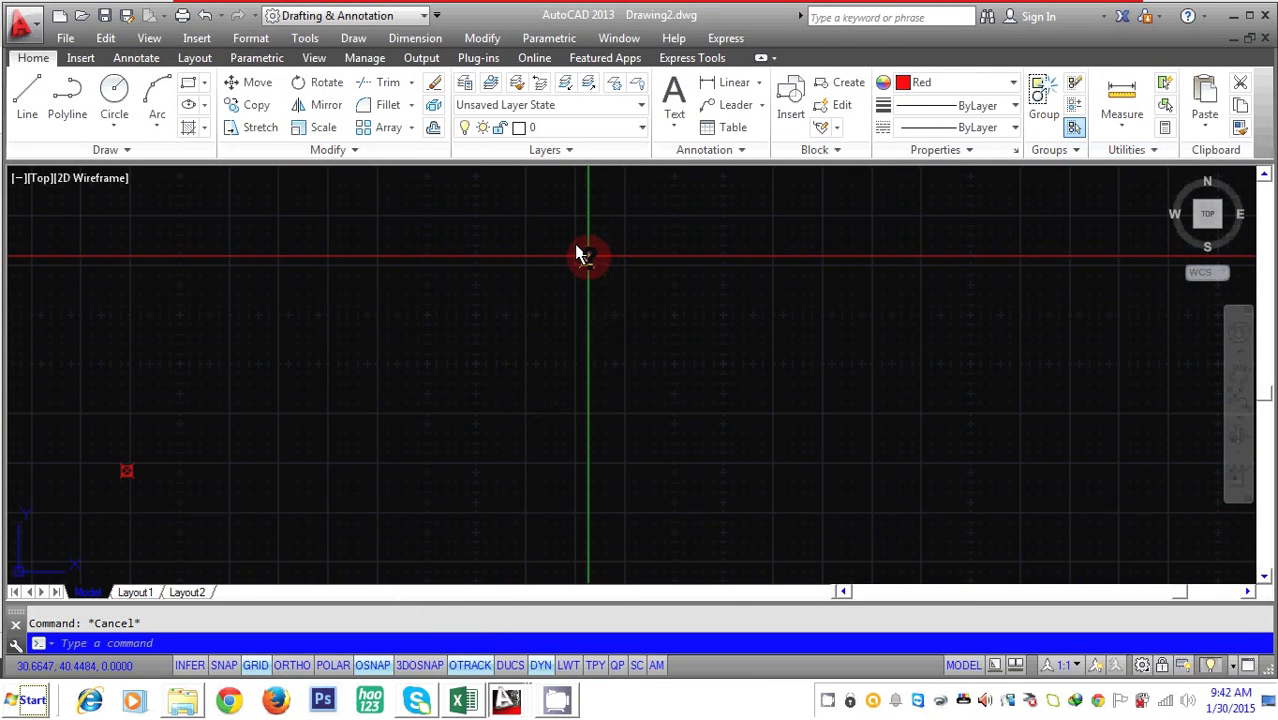
mouse_move(585, 255)
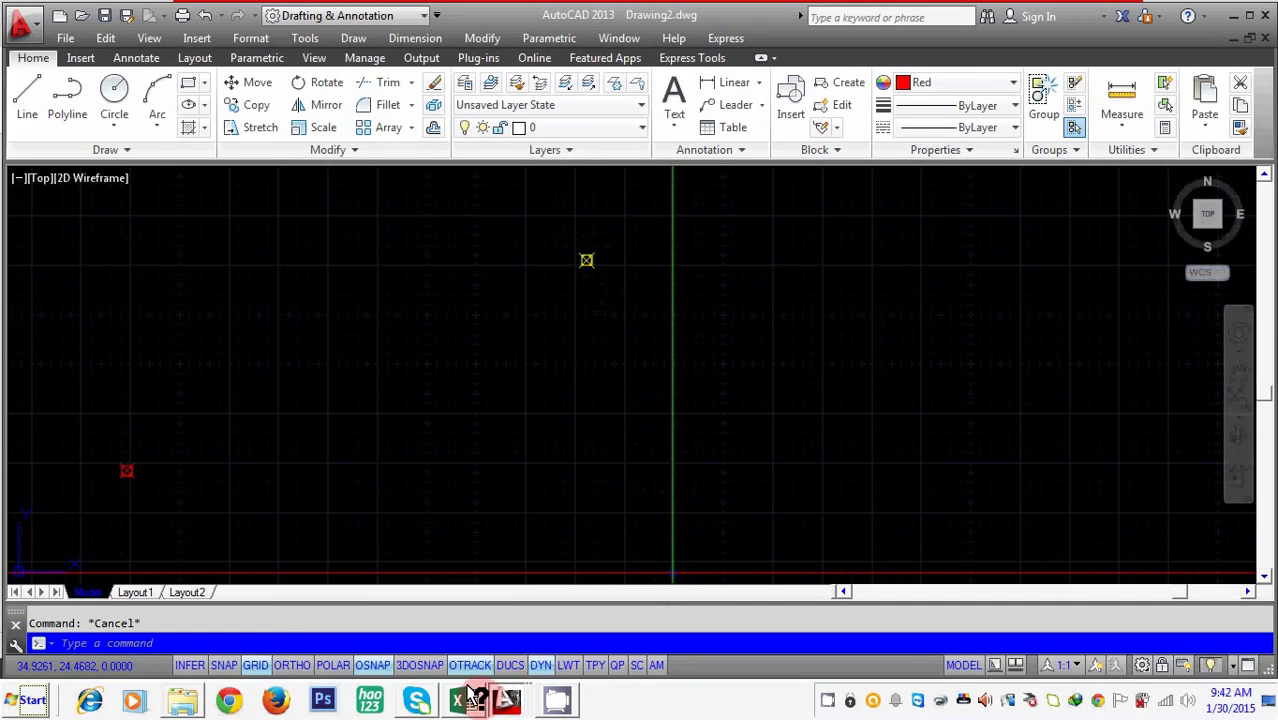
Return to Excel and set the first CONCATENATE argument to "POINT" and the second to a single space
click(462, 697)
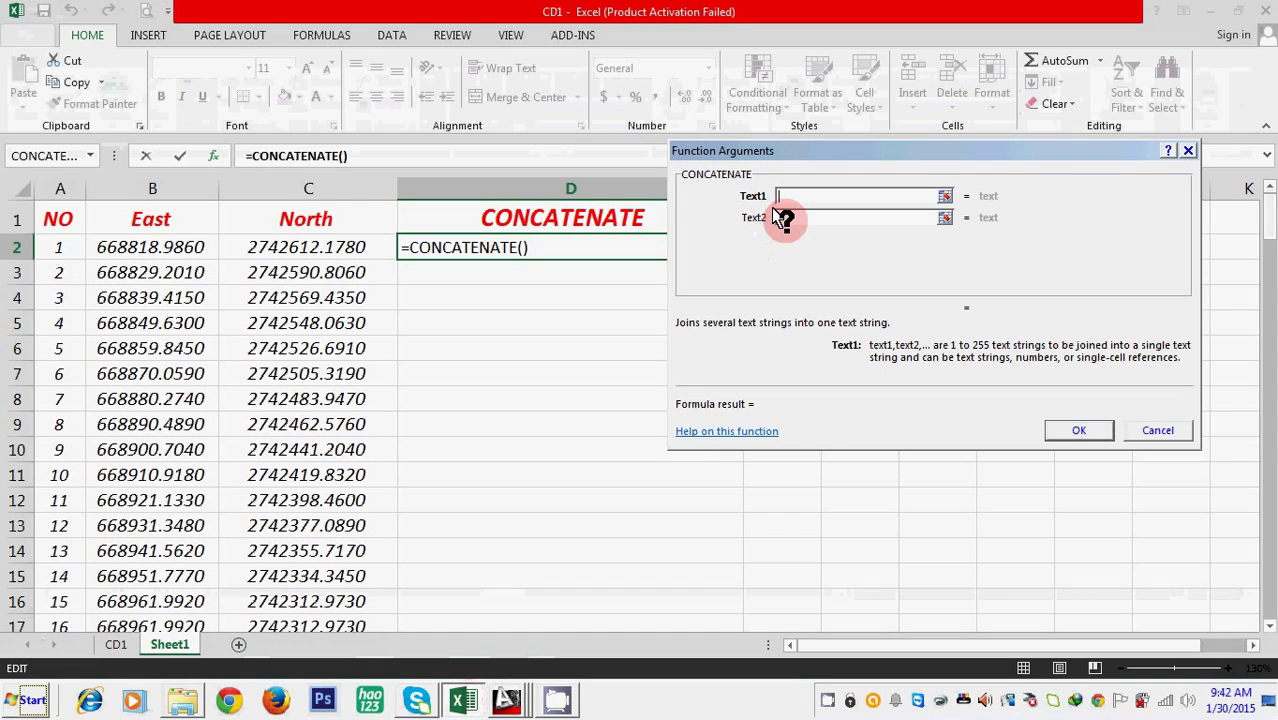
text(POINT)
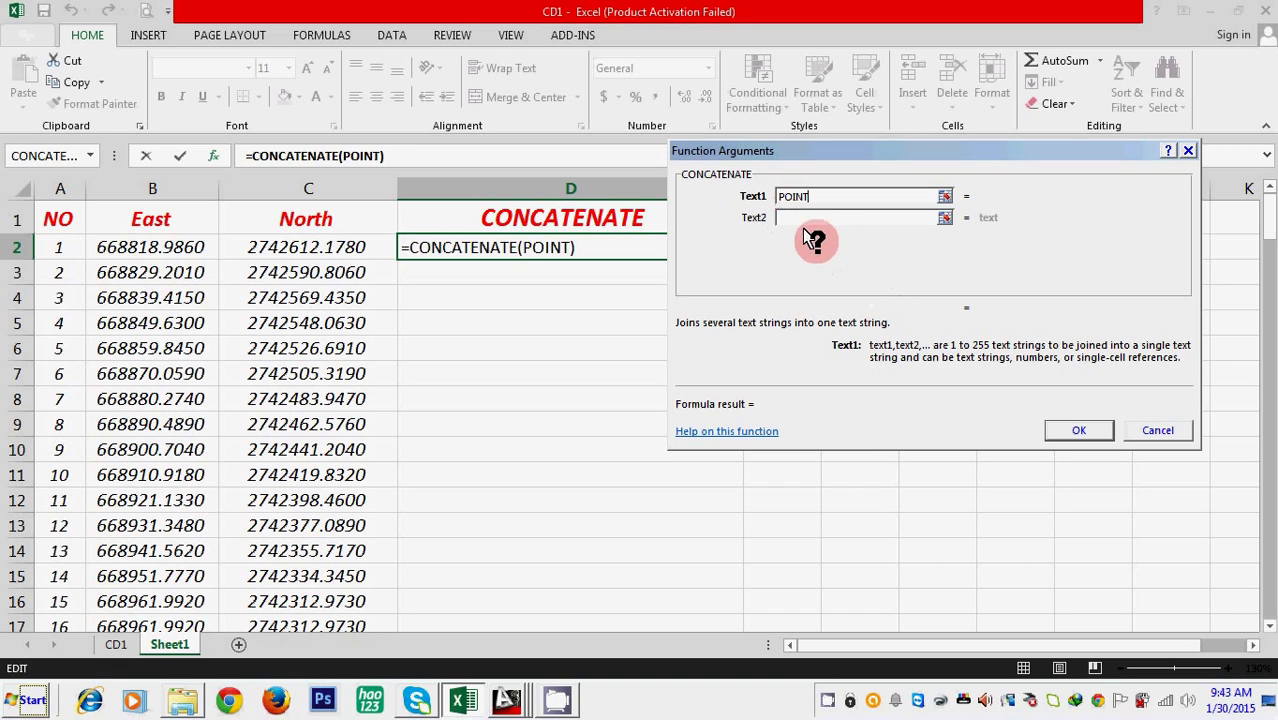
click(778, 214)
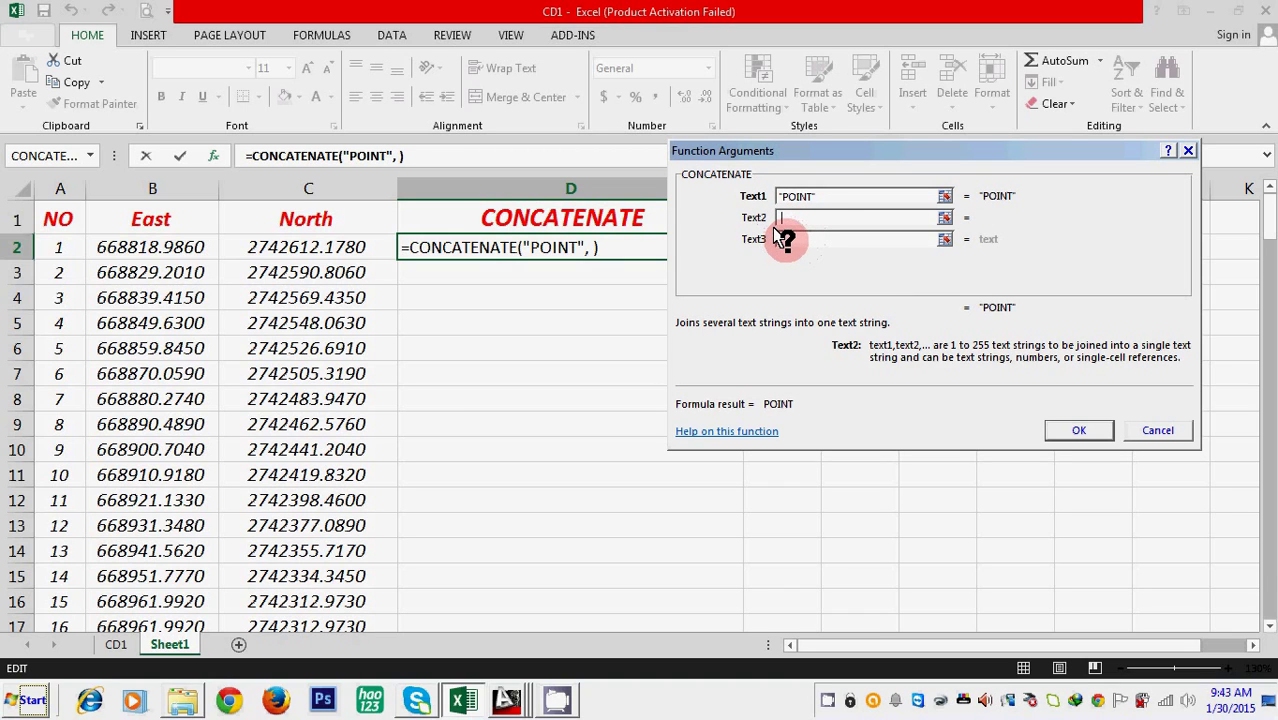
key(Tab)
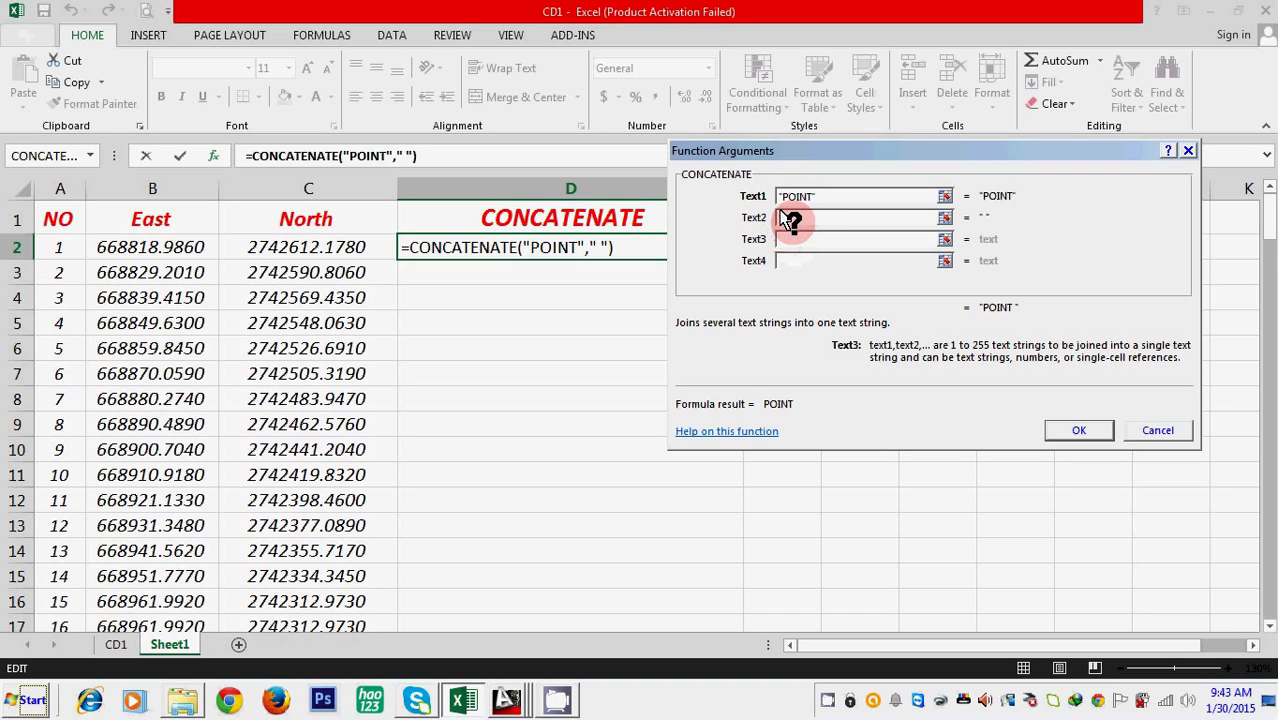
Use the East coordinate in cell B2 as the third CONCATENATE argument
click(788, 236)
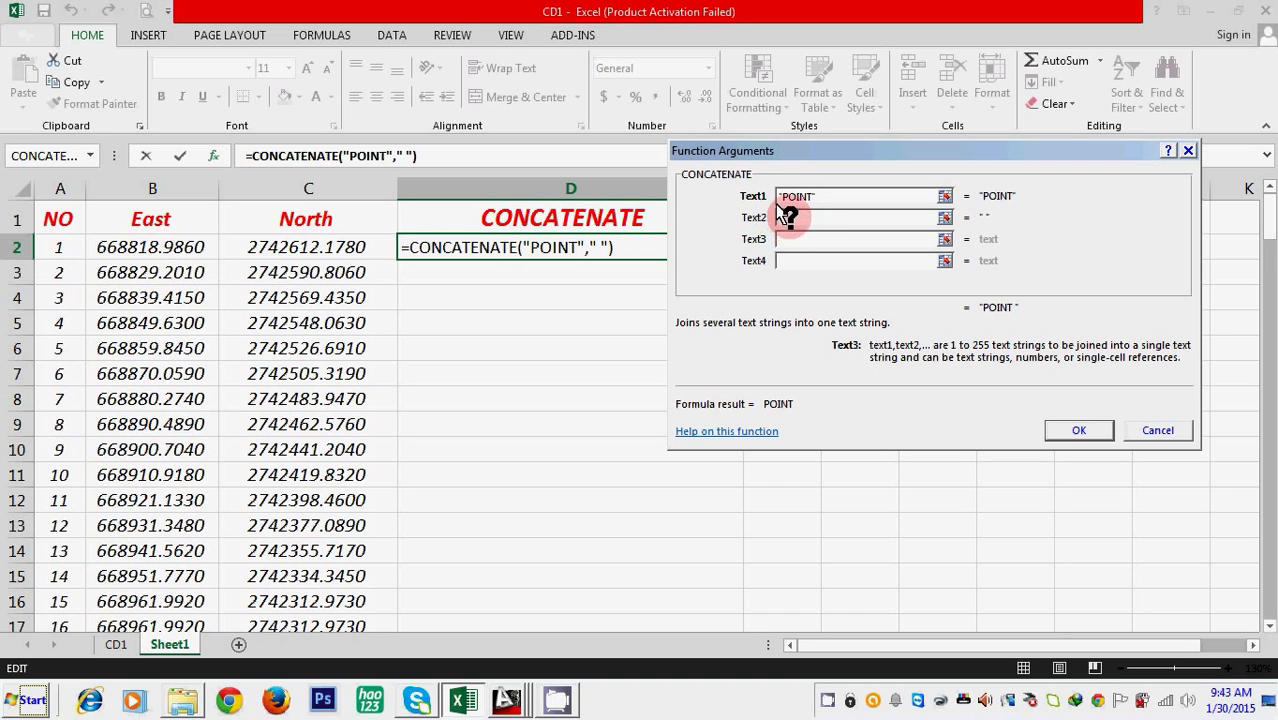
click(778, 238)
click(150, 243)
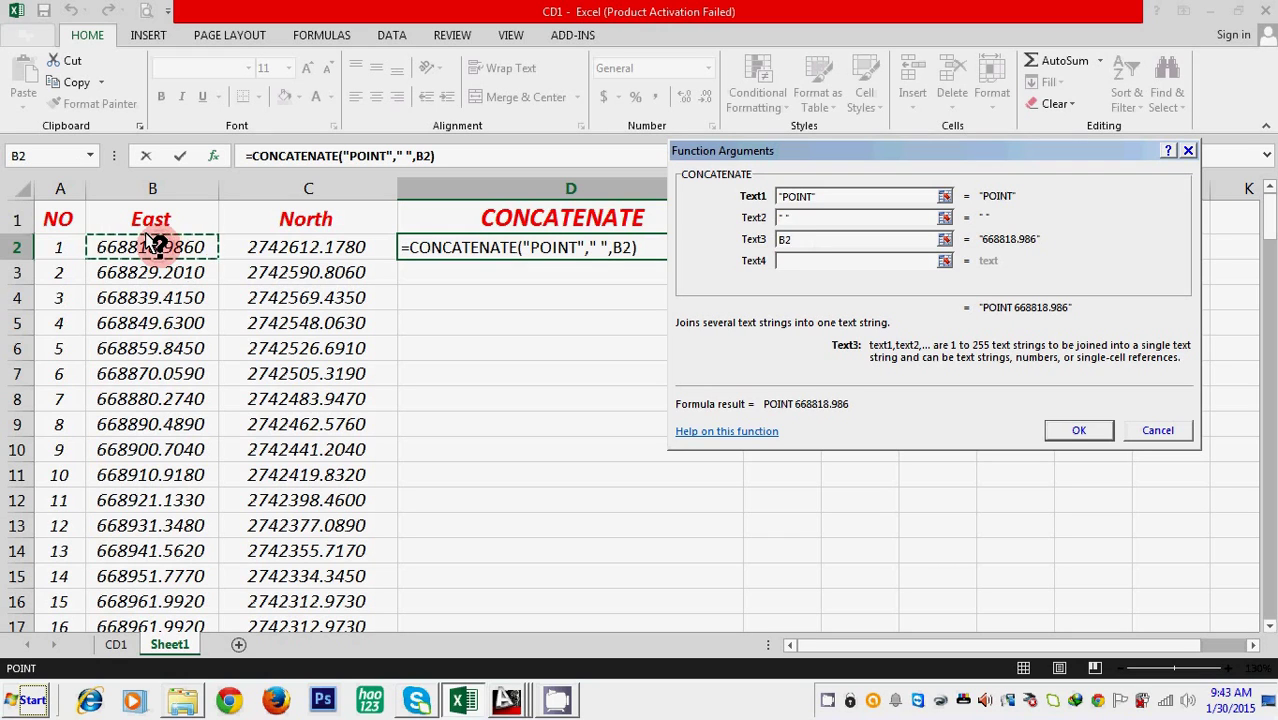
click(779, 259)
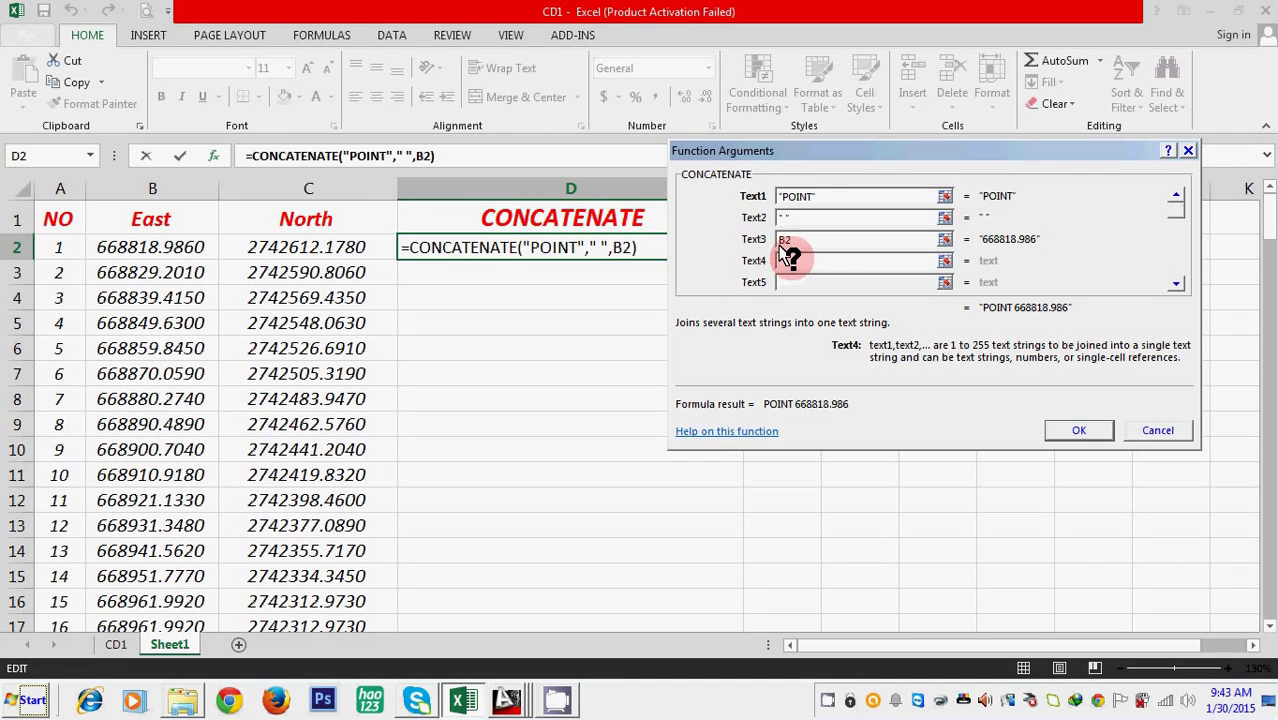
Switch to Drawing2.dwg in AutoCAD and look at the yellow point again
click(503, 697)
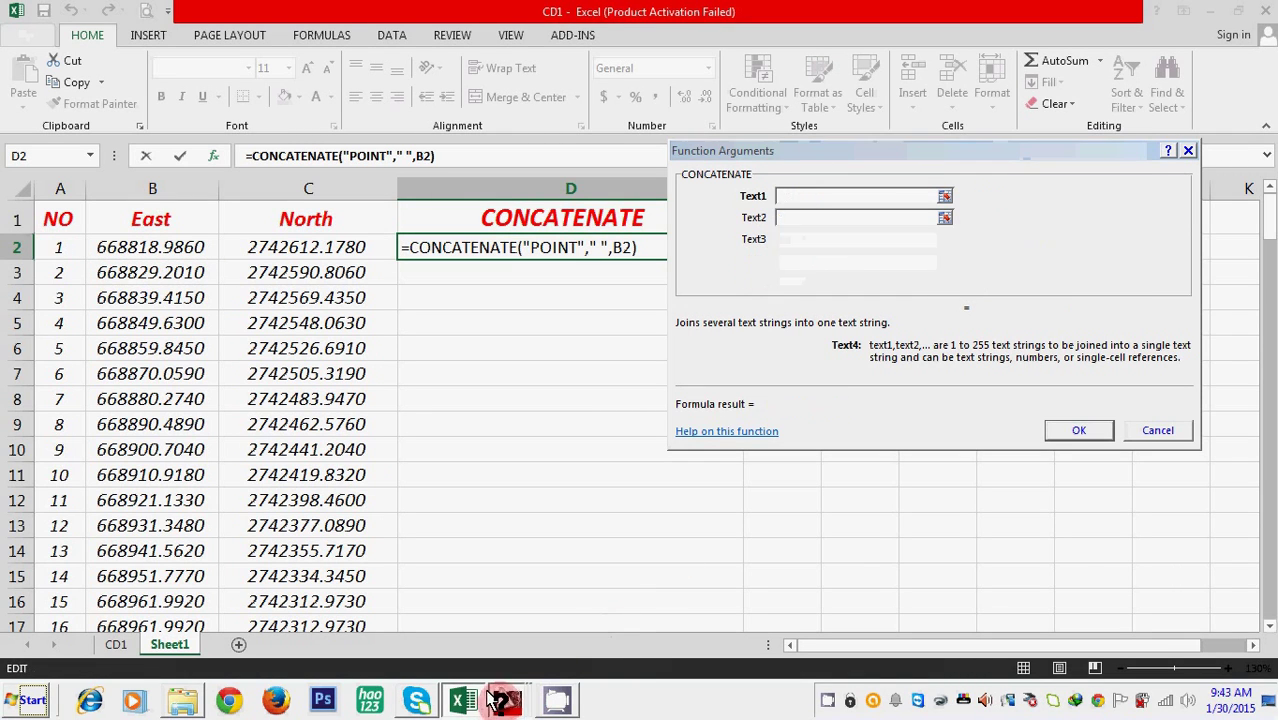
click(466, 630)
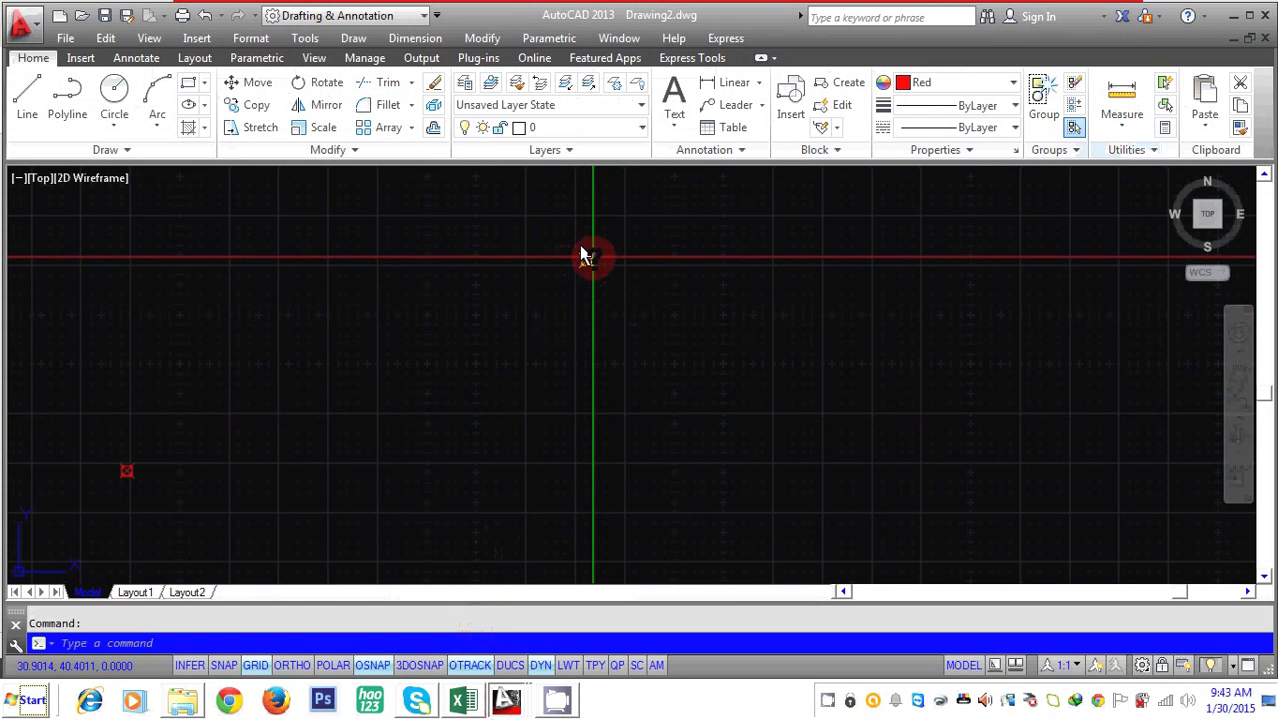
mouse_move(583, 253)
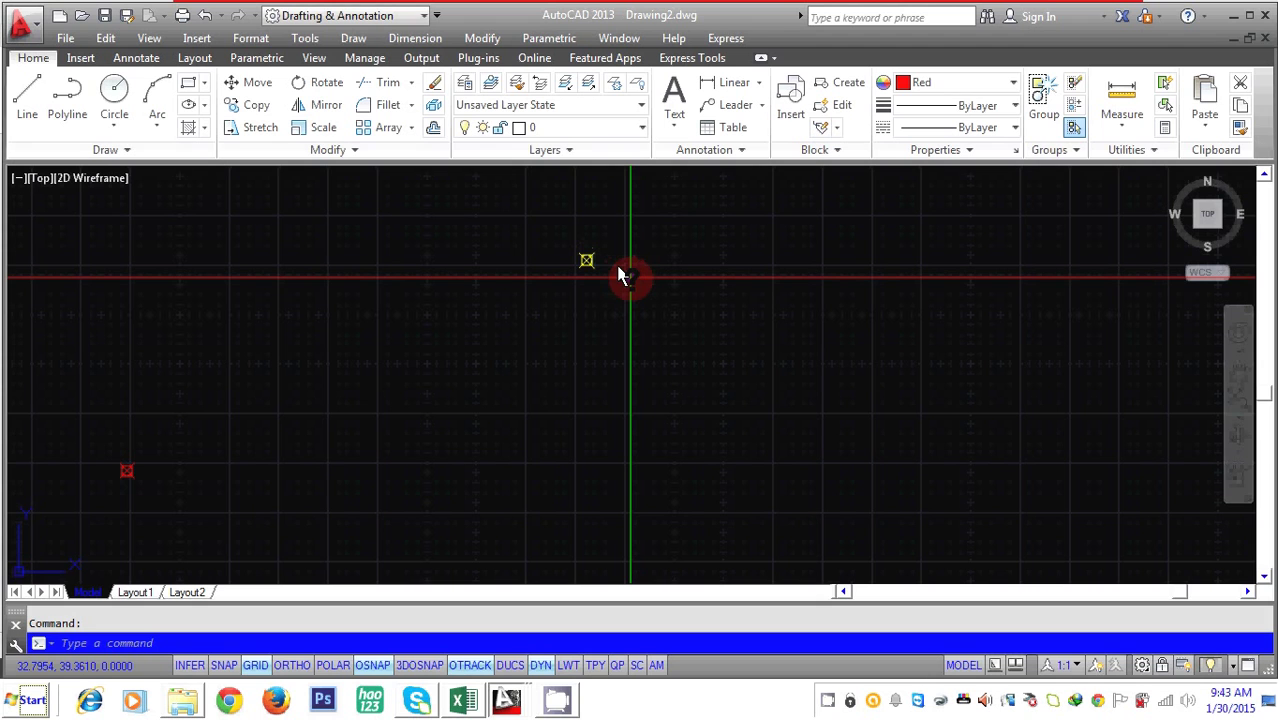
Return to Excel and complete the D2 formula with "," as the fourth argument and North cell C2 as the fifth
click(451, 657)
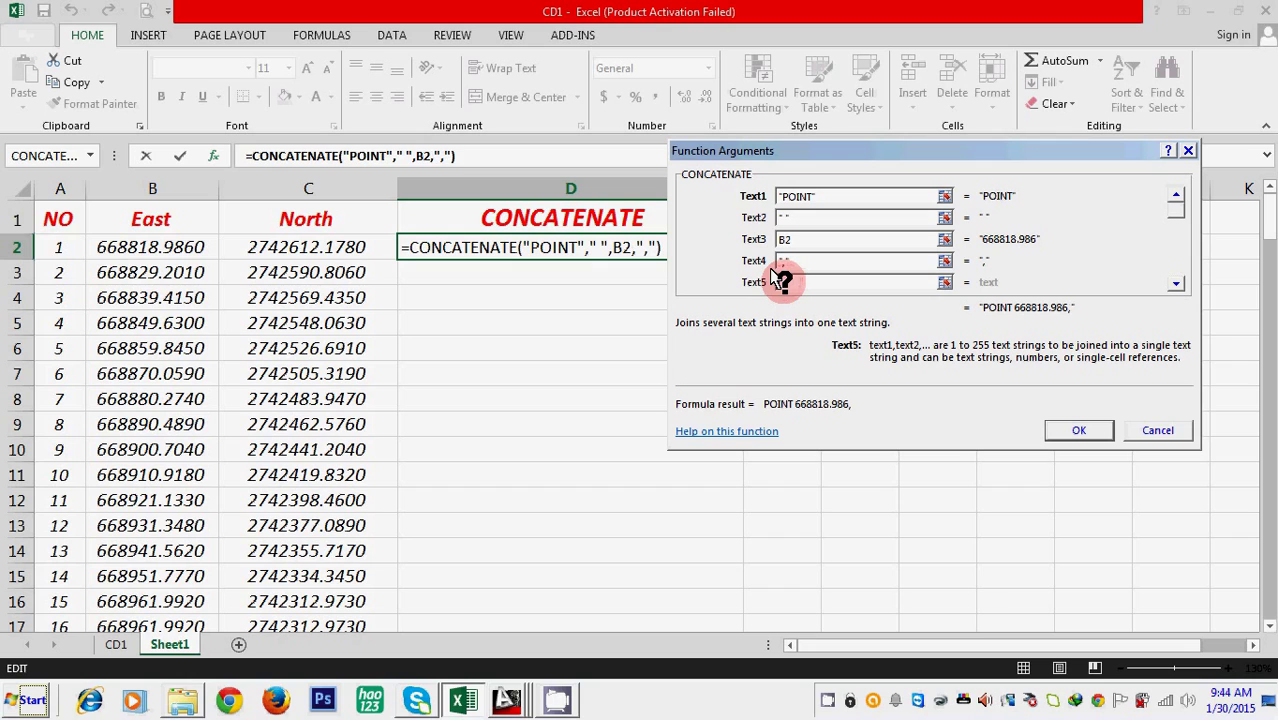
click(285, 247)
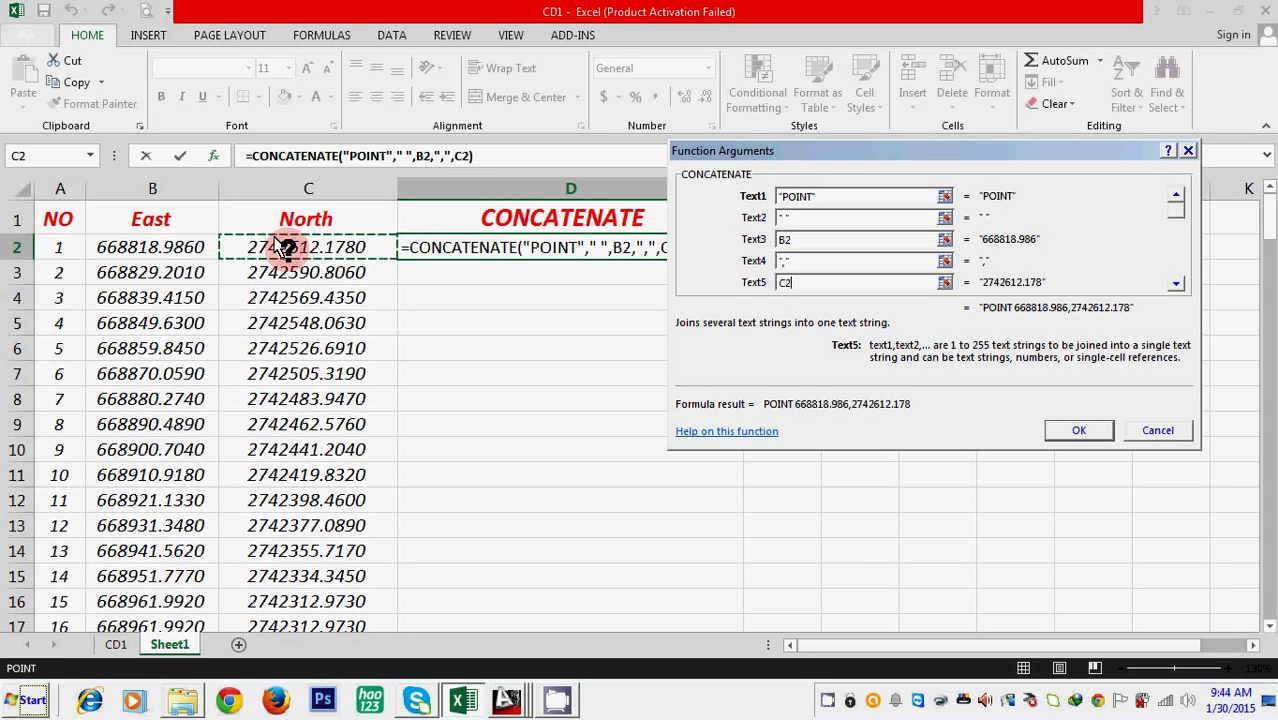
click(1077, 429)
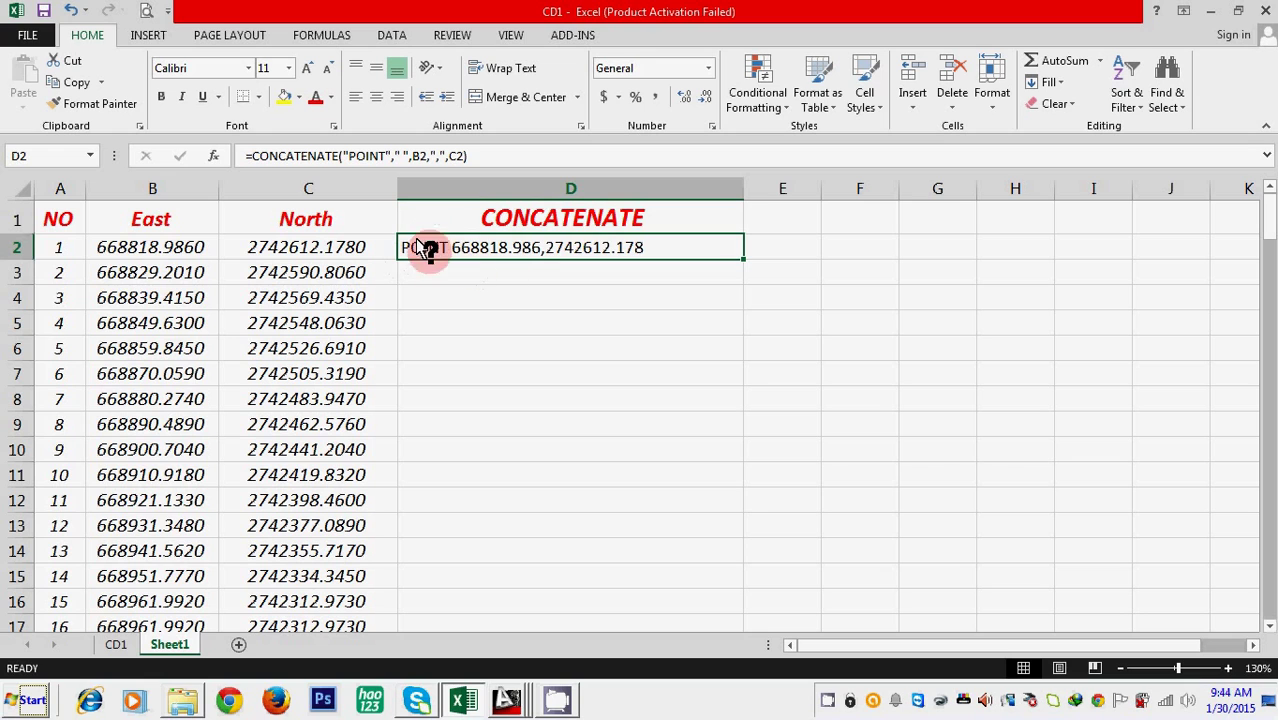
Fill the CONCATENATE formula from D2 down column D for all survey points and review the generated rows
double_click(741, 257)
scroll(502, 294, down, 8)
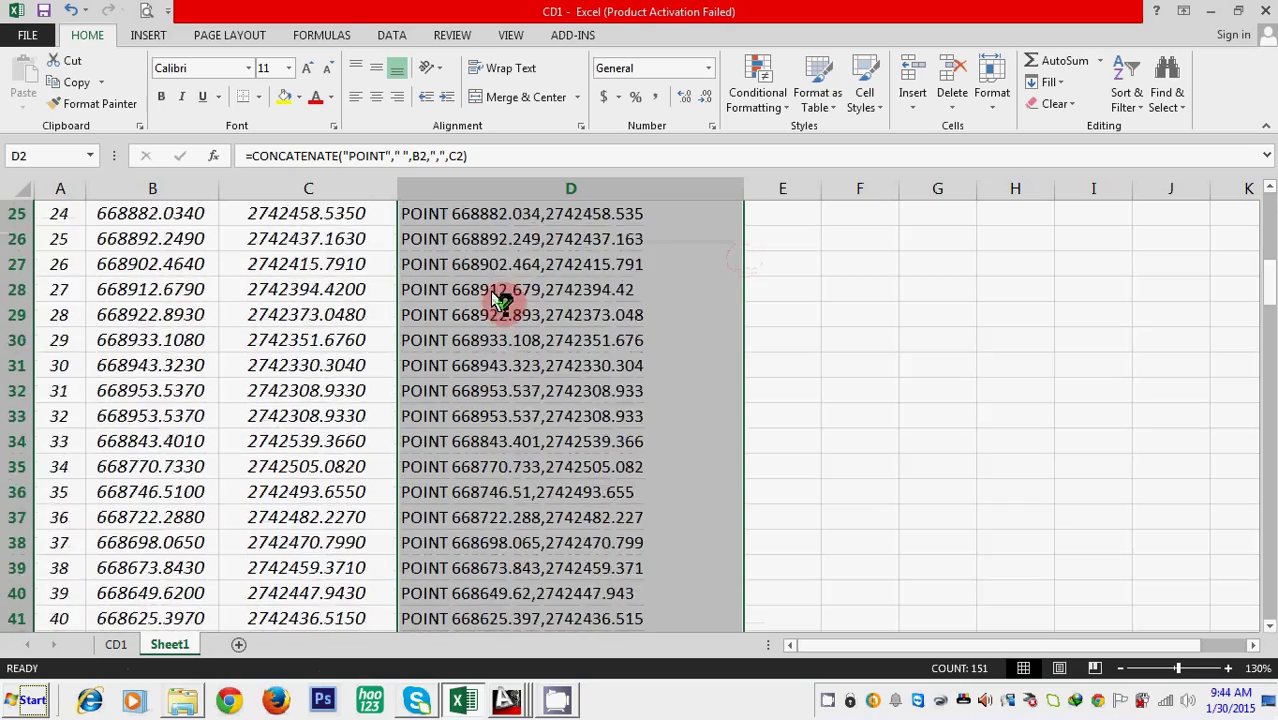
scroll(500, 300, down, 20)
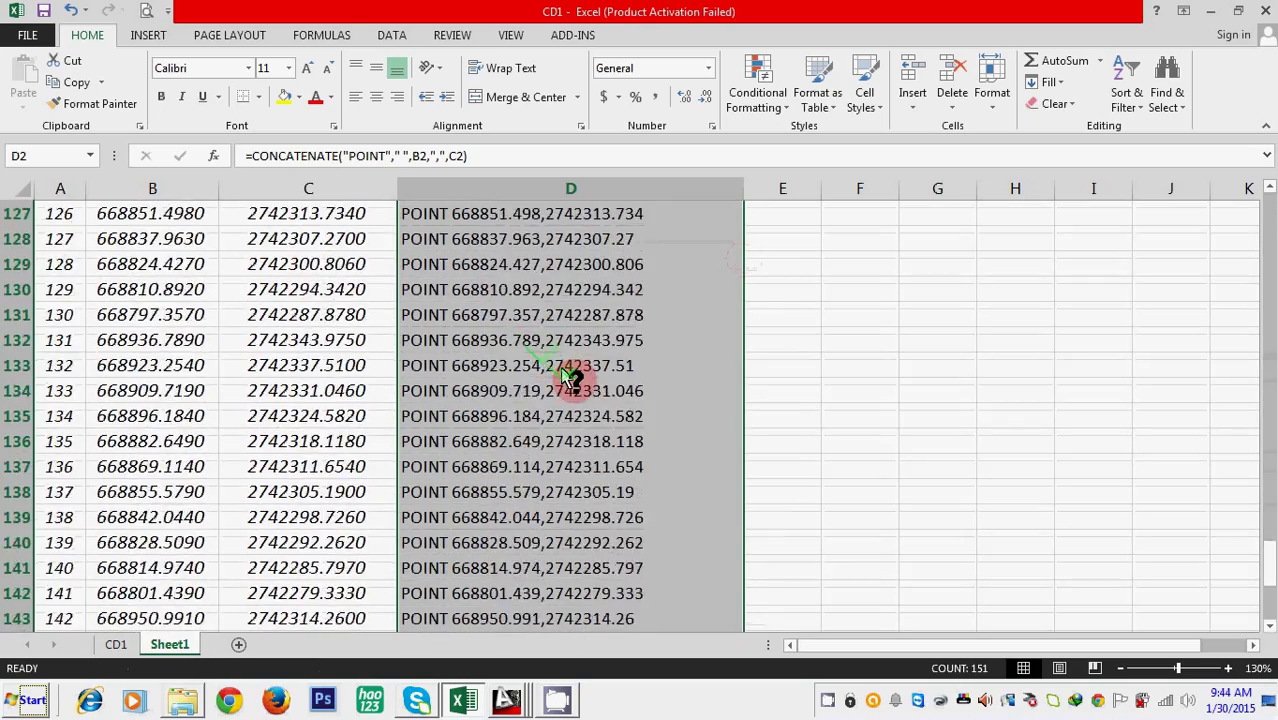
scroll(570, 380, down, 9)
scroll(580, 375, up, 20)
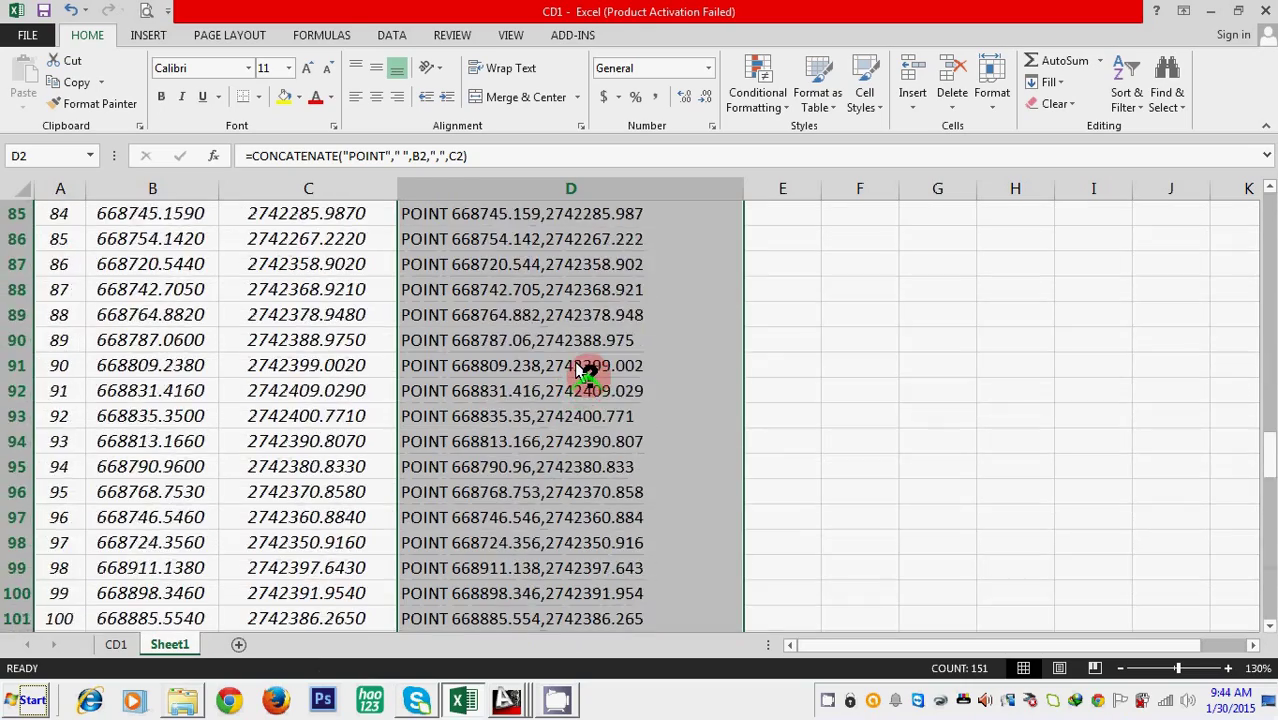
scroll(584, 370, up, 20)
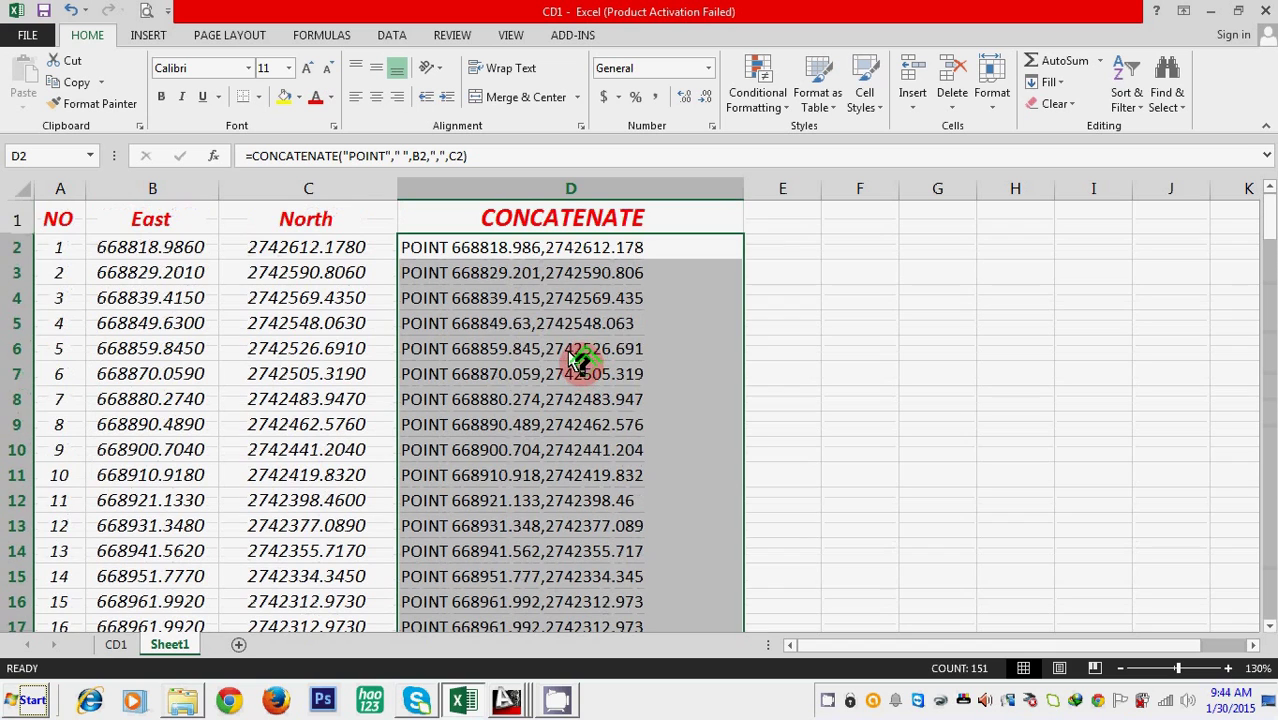
Copy the generated POINT commands in column D and switch to Drawing2.dwg in AutoCAD
right_click(563, 267)
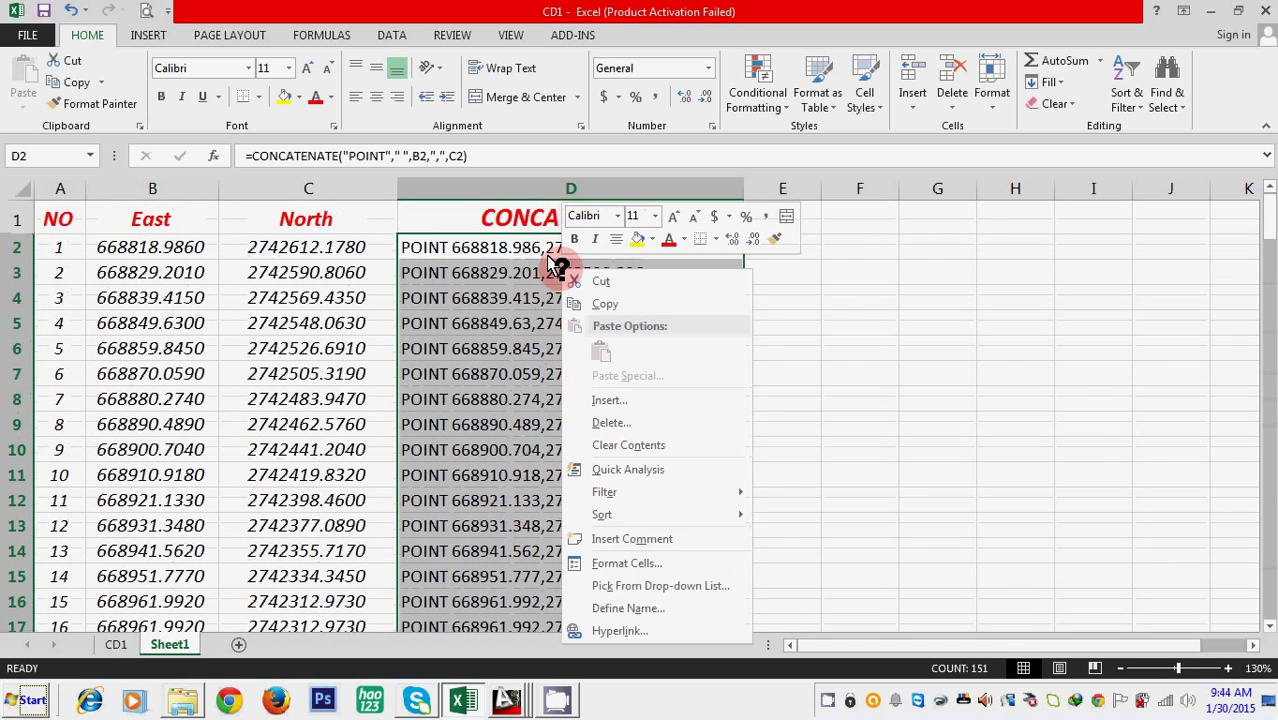
click(604, 305)
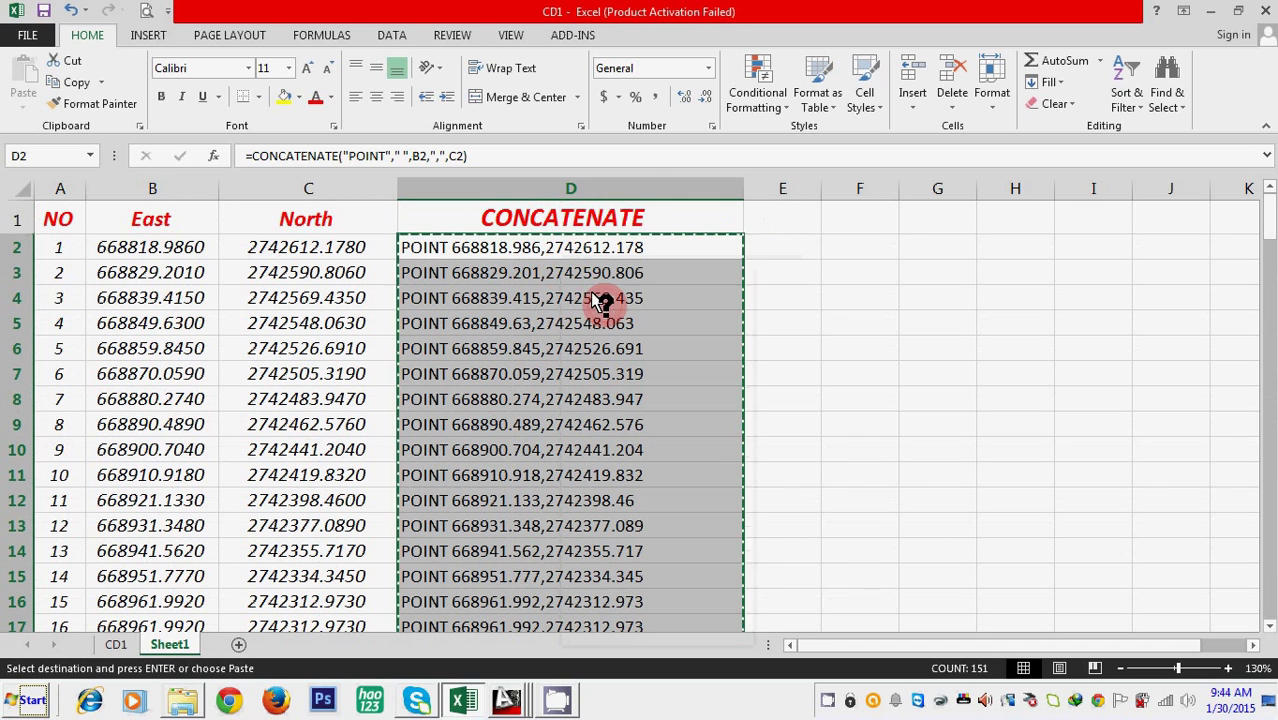
click(505, 703)
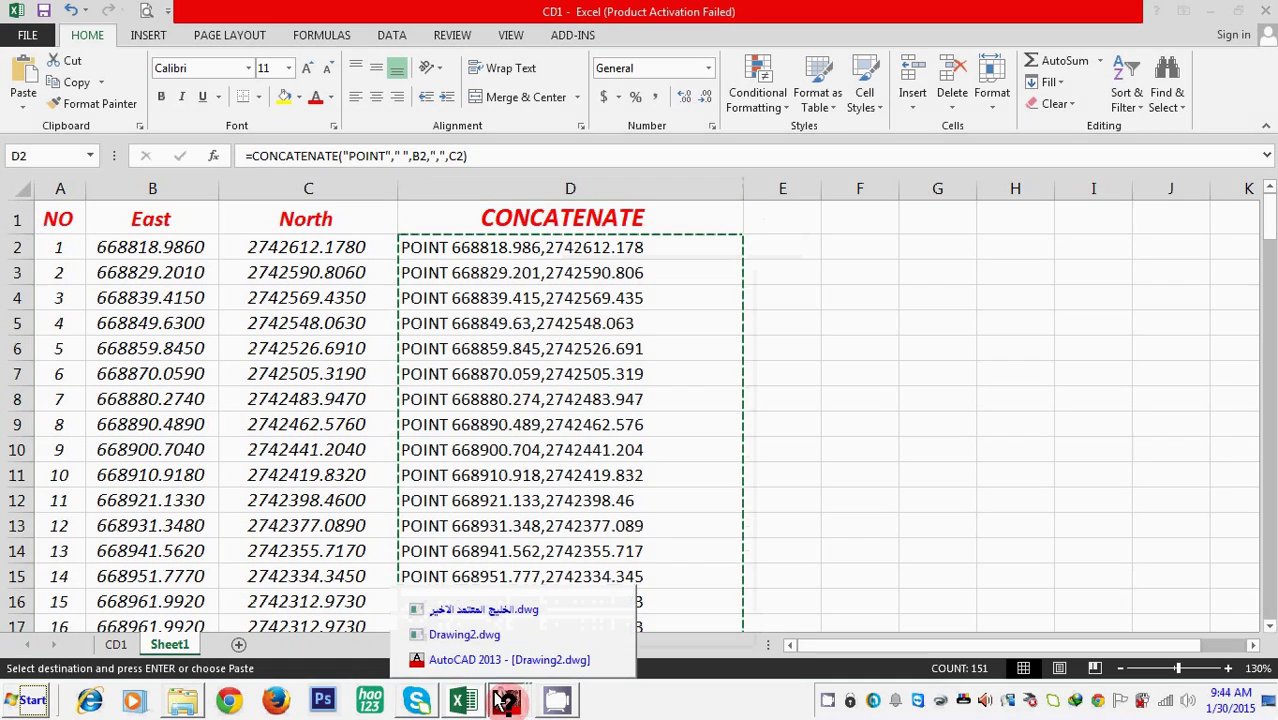
click(490, 632)
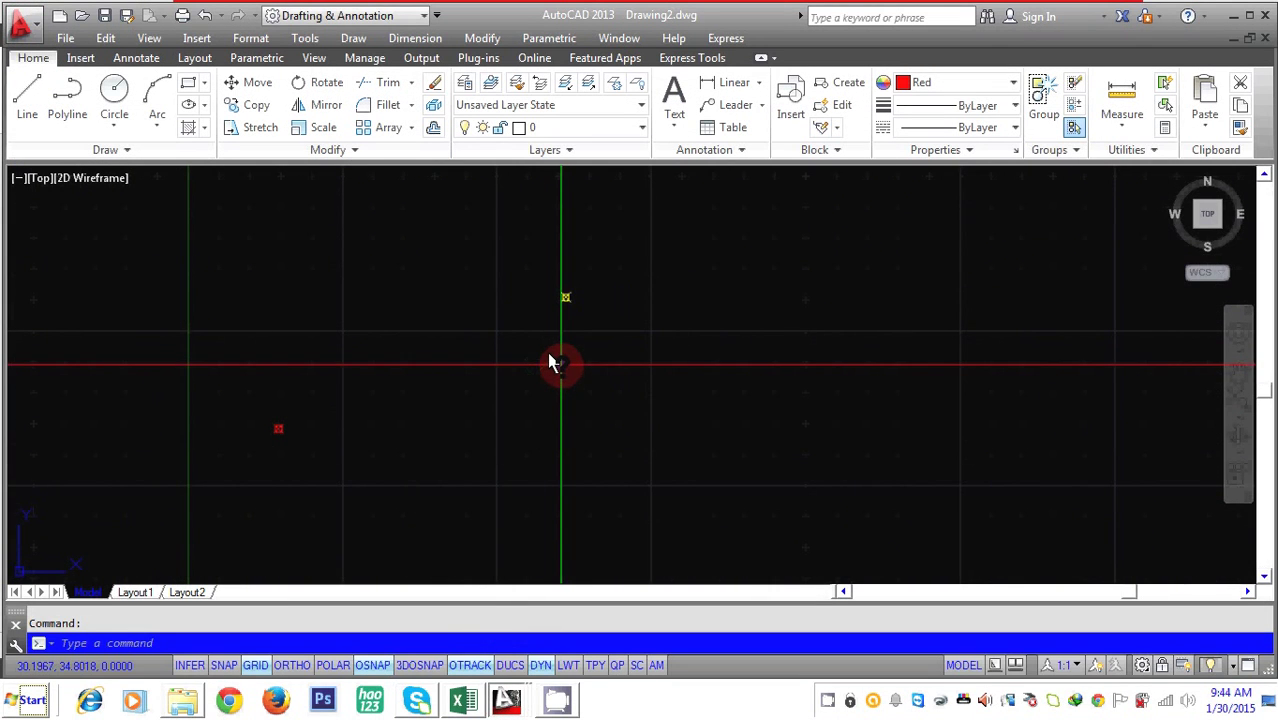
Erase the yellow point and the red point from Drawing2.dwg
text(e)
key(Return)
click(628, 256)
click(209, 492)
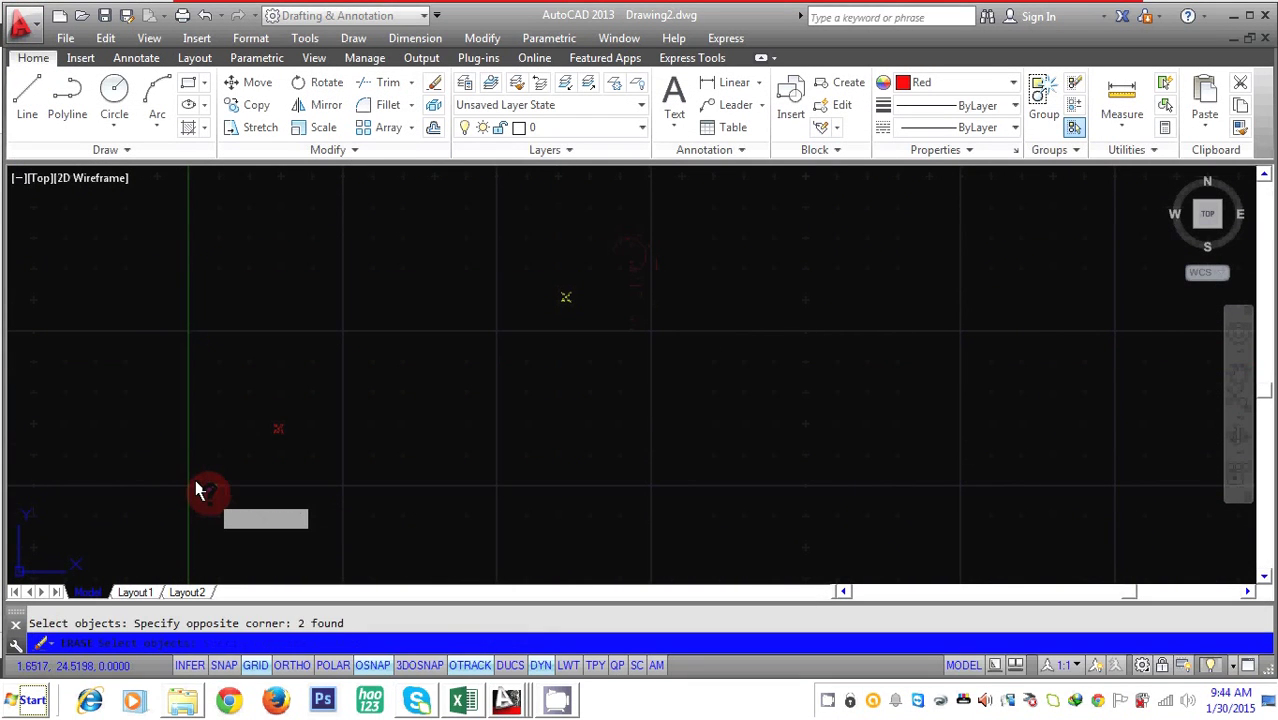
key(Return)
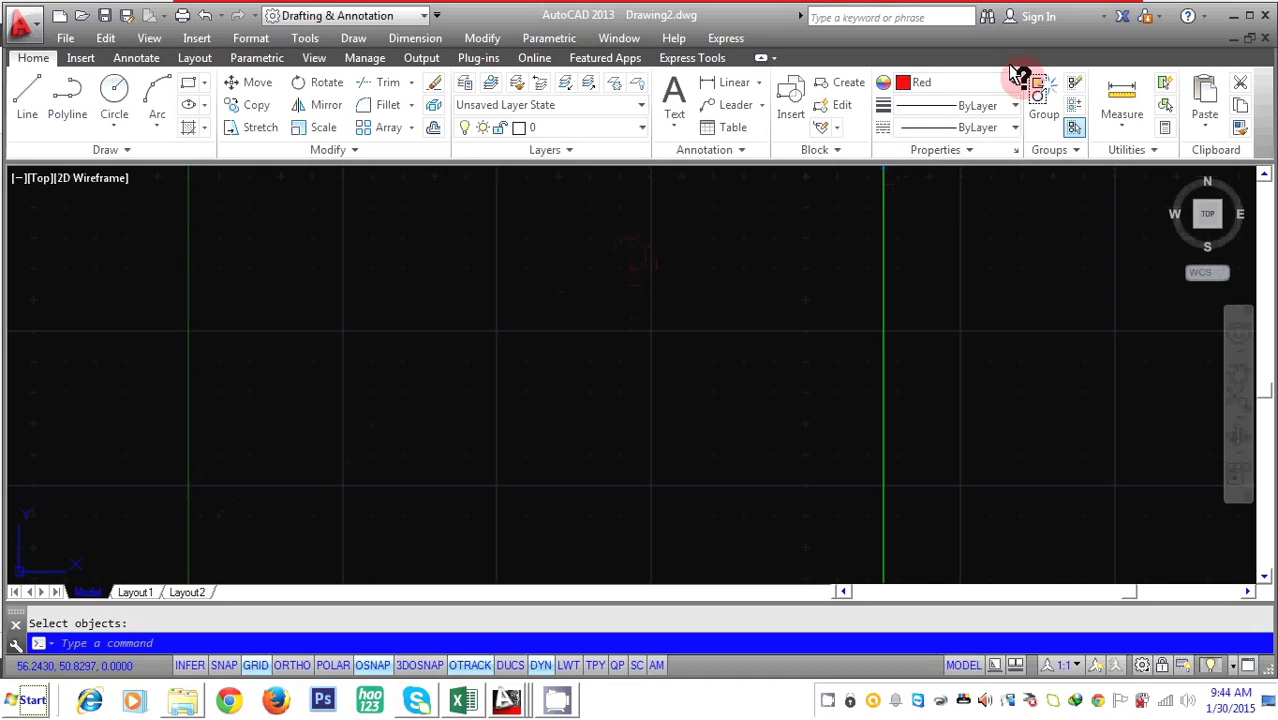
Set the current color to green and paste the copied POINT commands into the Drawing2.dwg command line
click(1003, 80)
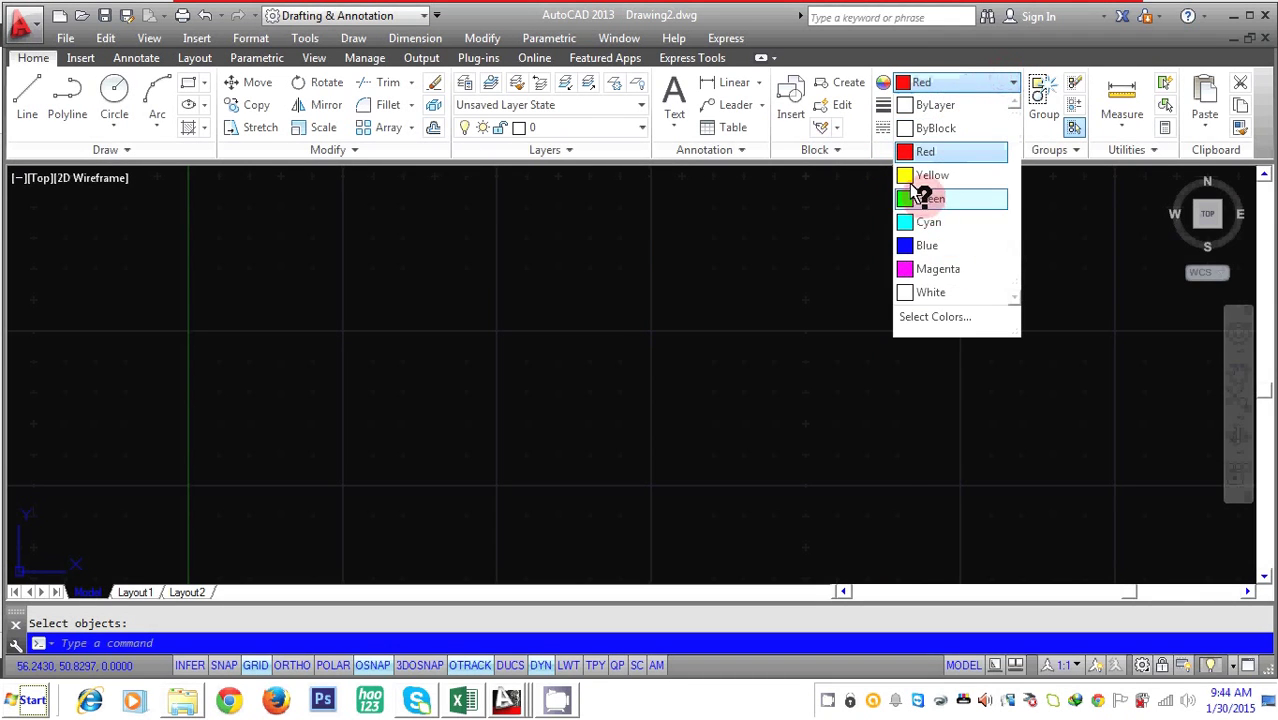
click(942, 198)
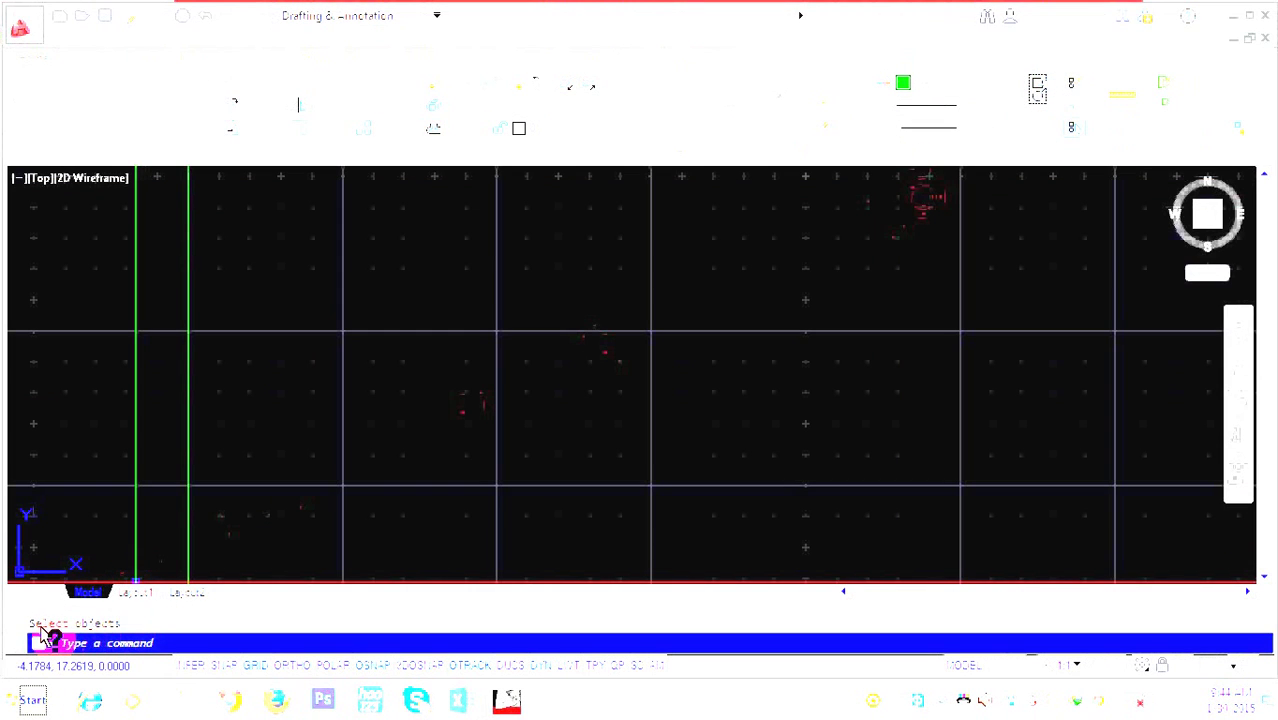
right_click(133, 624)
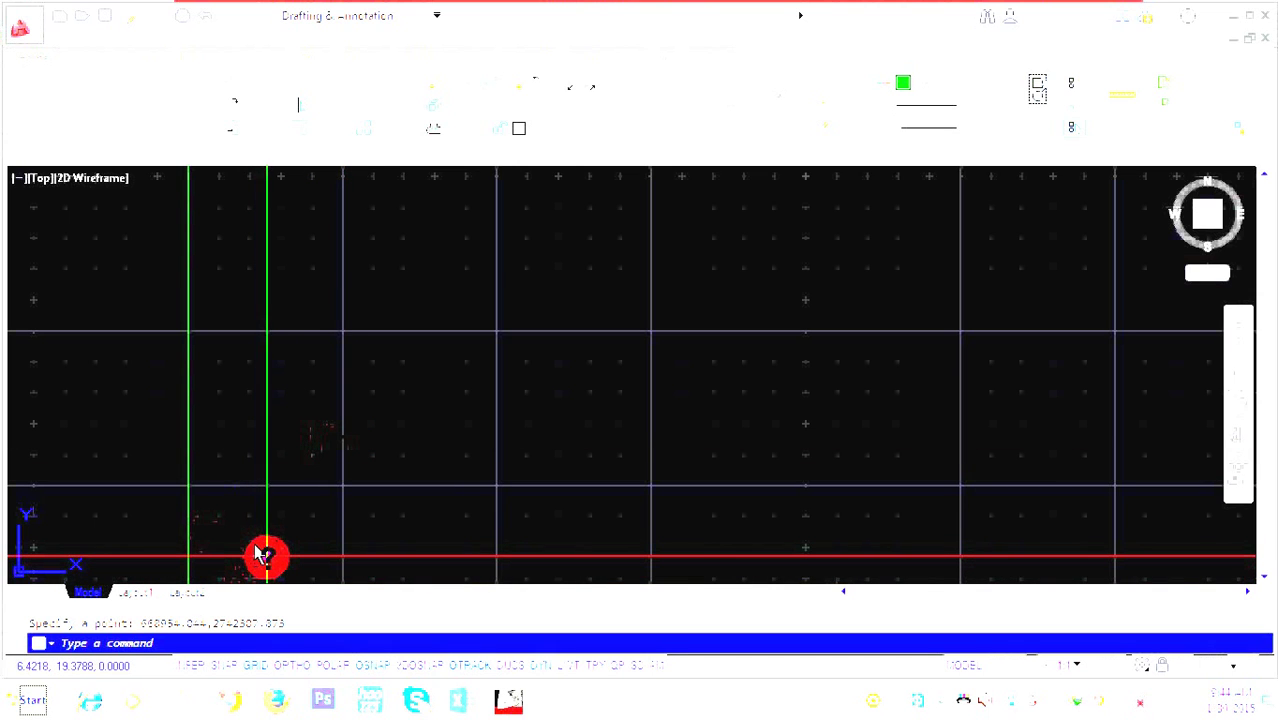
key(Escape)
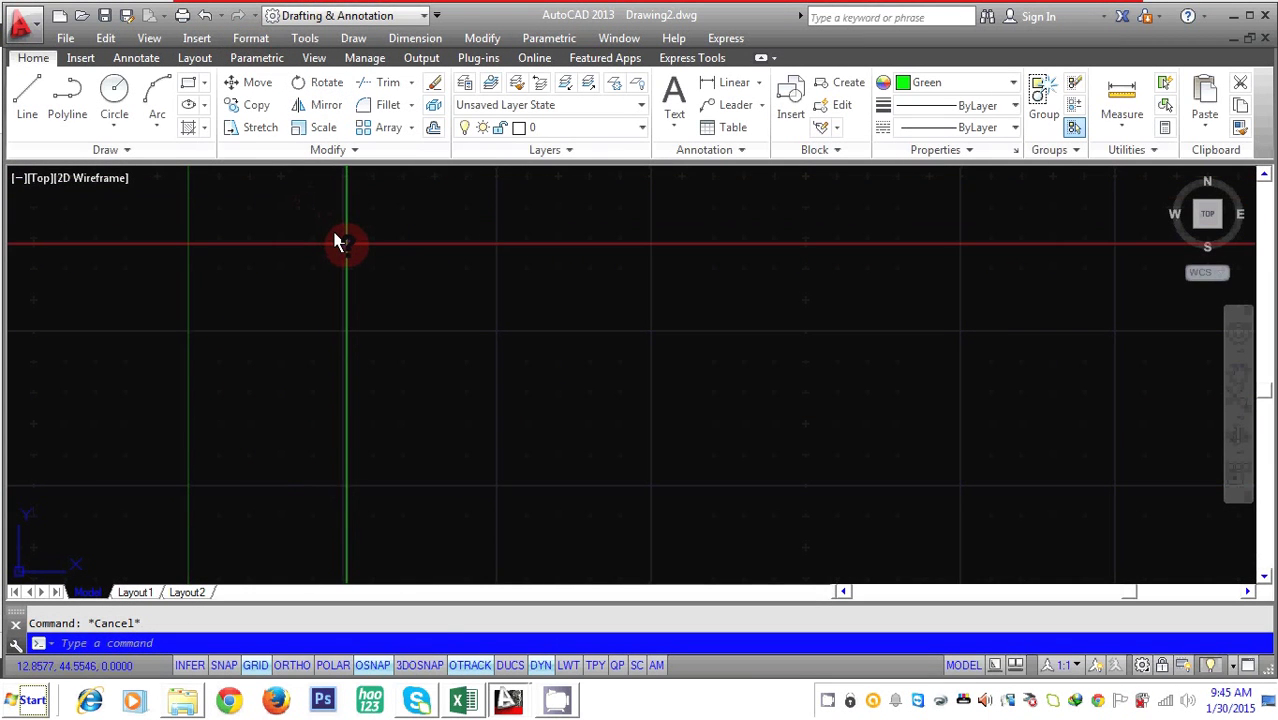
Zoom to the drawing extents, allowing the regeneration, and examine the plotted green points close up and from farther out
text(Z)
key(Return)
text(E)
key(Return)
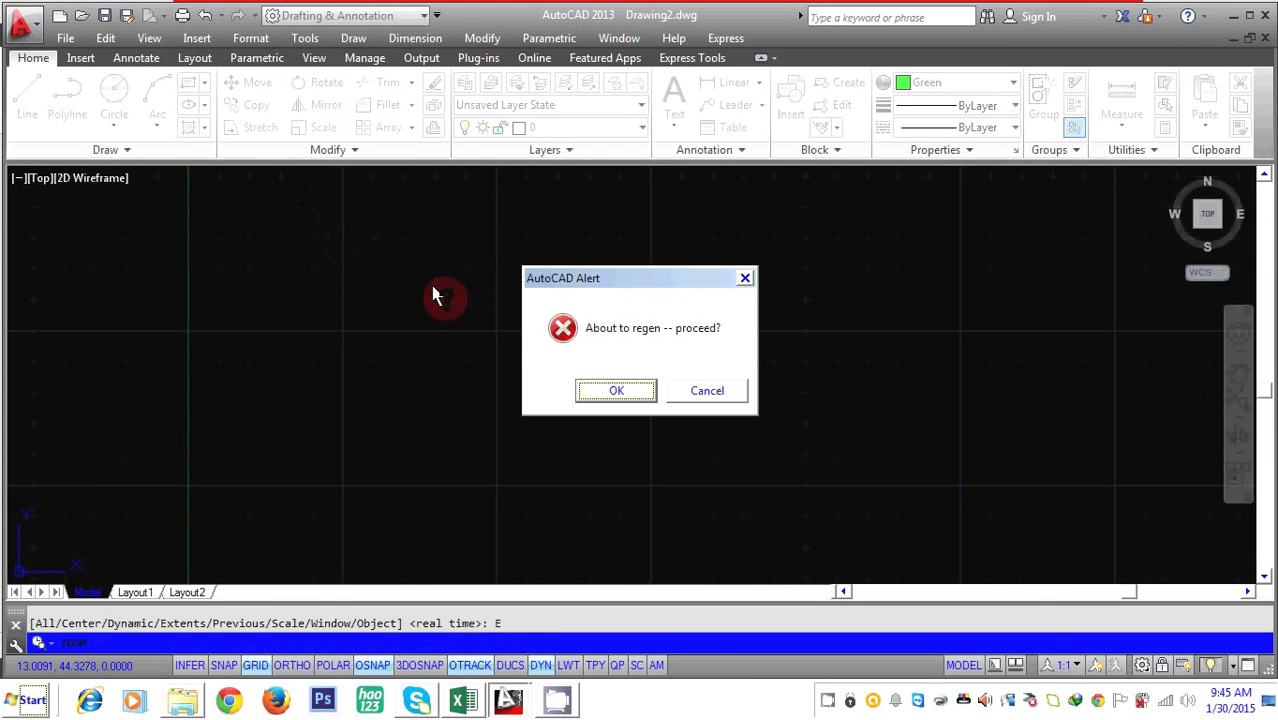
click(595, 389)
scroll(580, 365, down, 10)
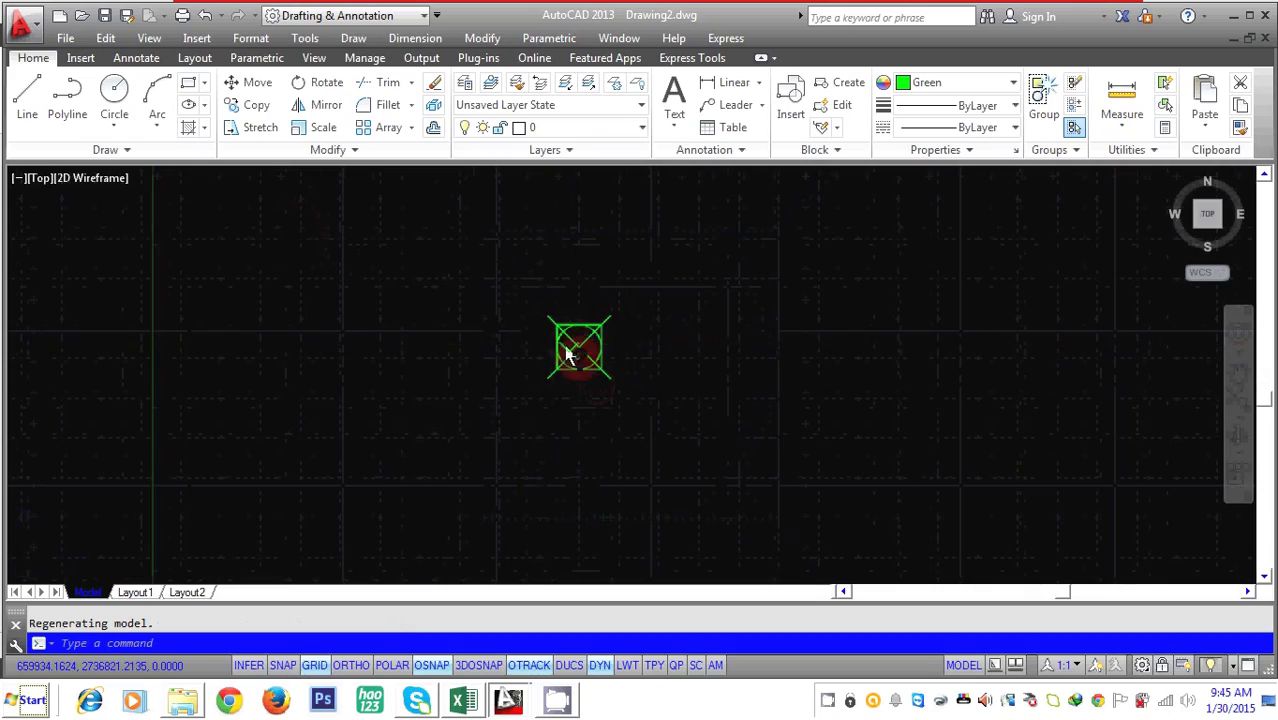
scroll(570, 347, up, 5)
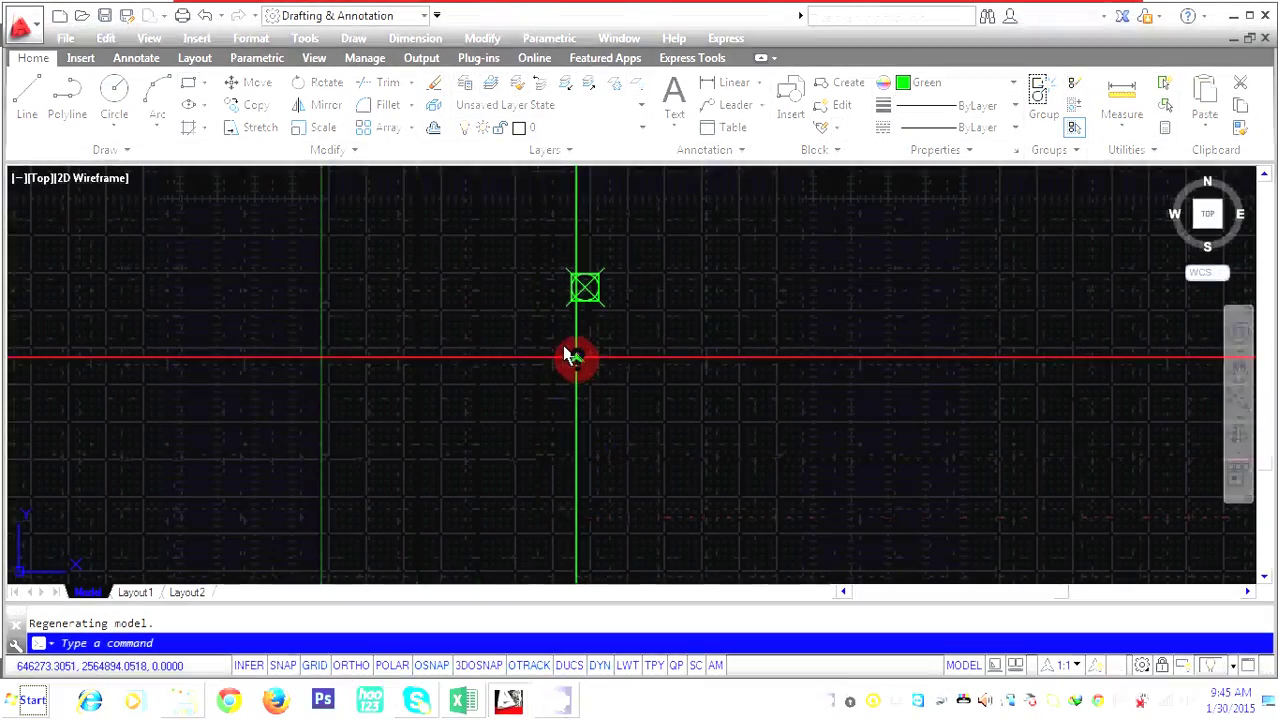
text(z)
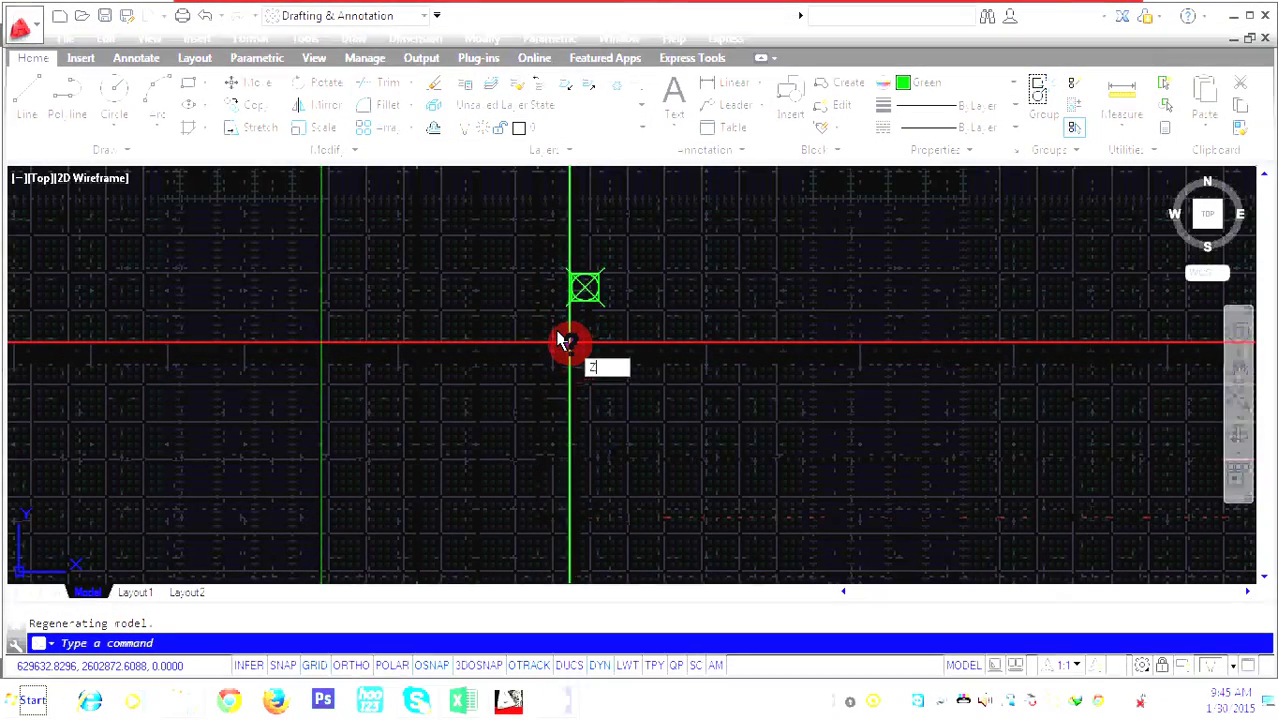
key(Return)
text(e)
key(Return)
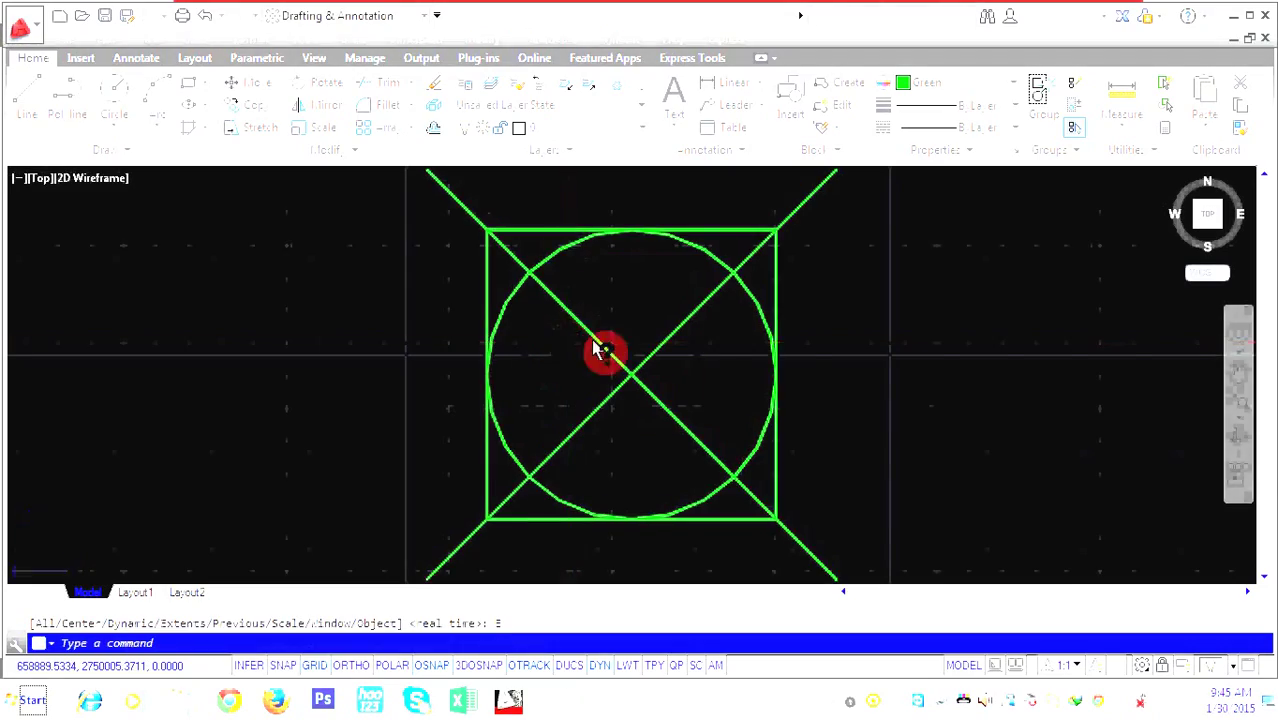
scroll(650, 350, down, 5)
scroll(748, 322, down, 4)
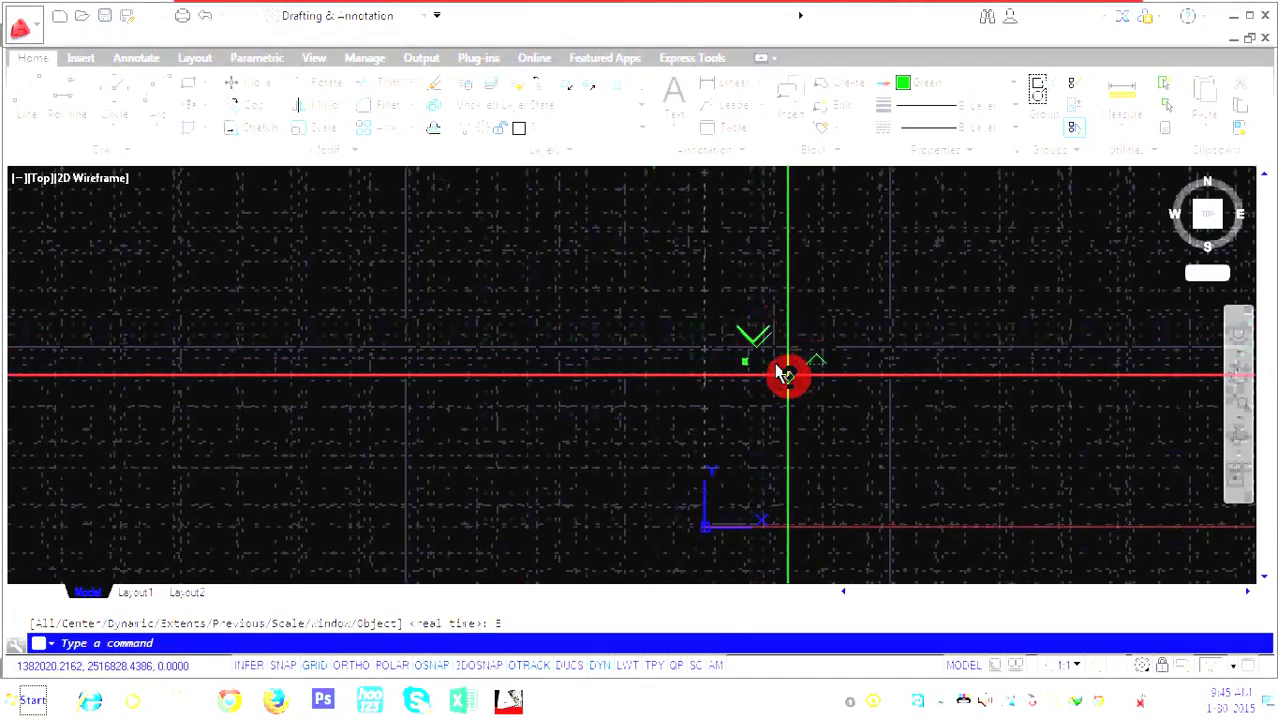
Erase all the plotted green points from Drawing2.dwg
text(e)
key(Return)
drag(798, 318, 562, 504)
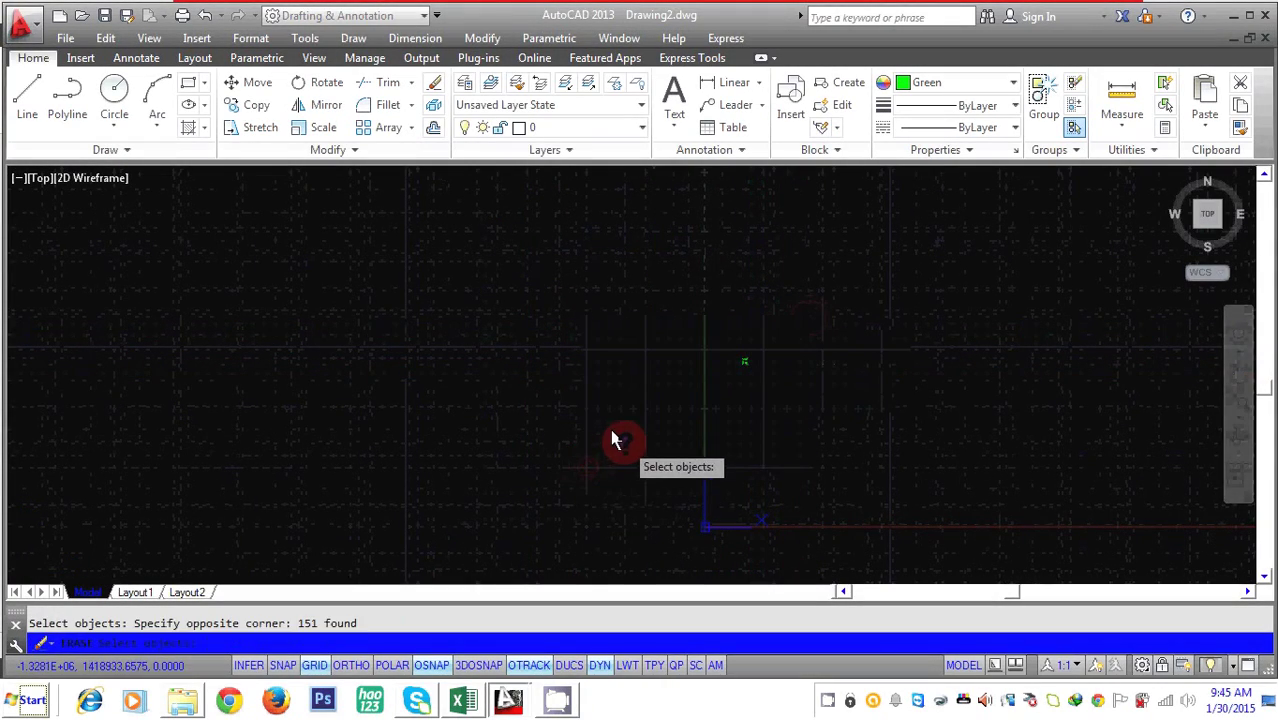
key(Return)
Close Drawing2.dwg without saving its changes and cancel closing the other open drawing
click(1254, 16)
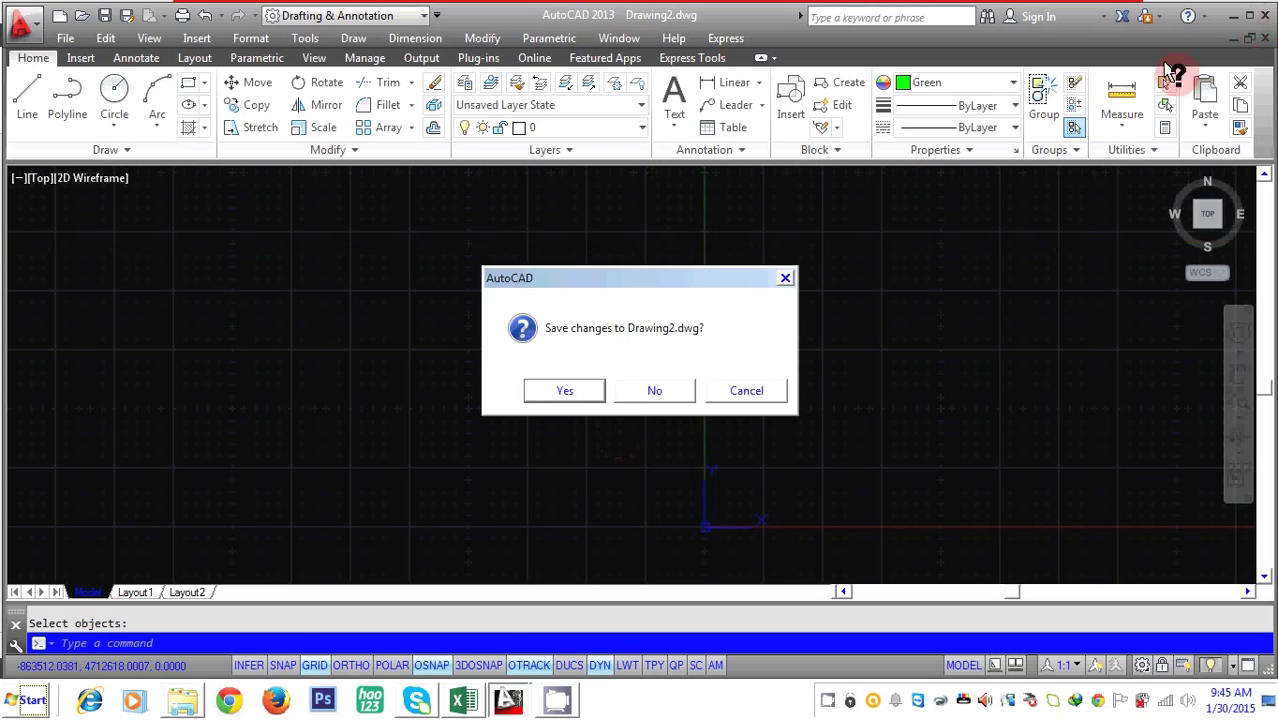
click(634, 386)
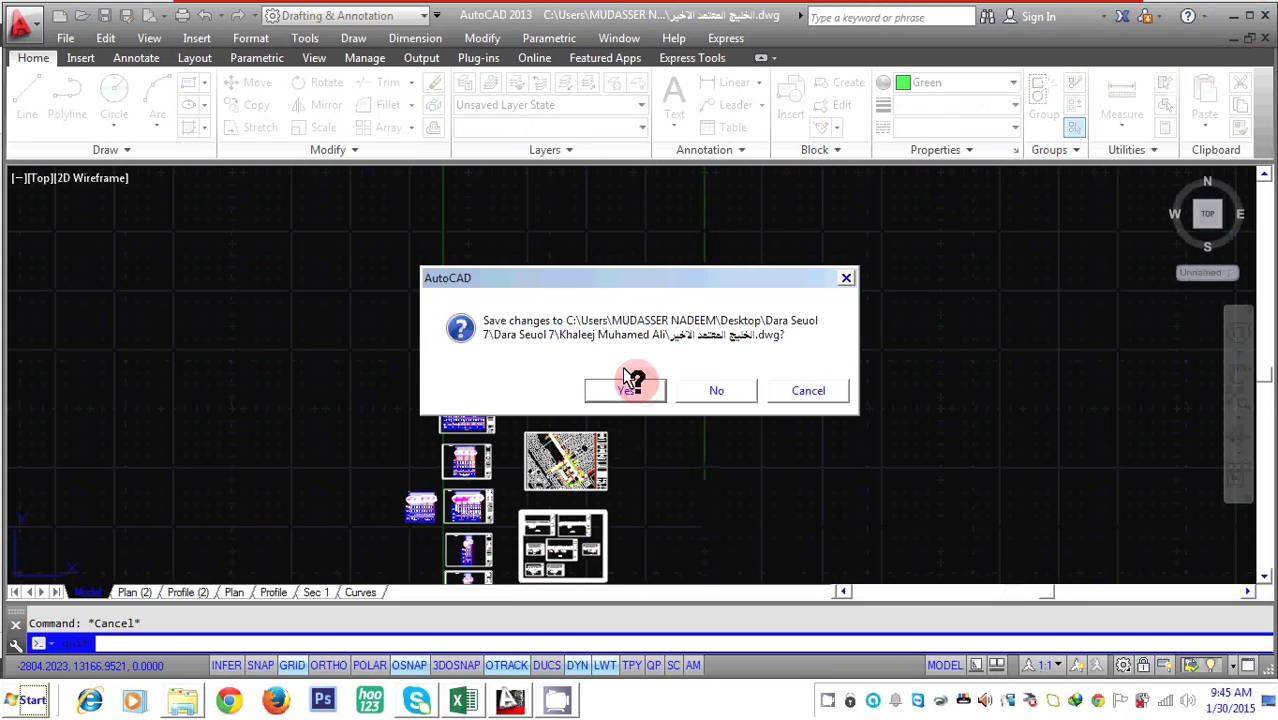
click(795, 389)
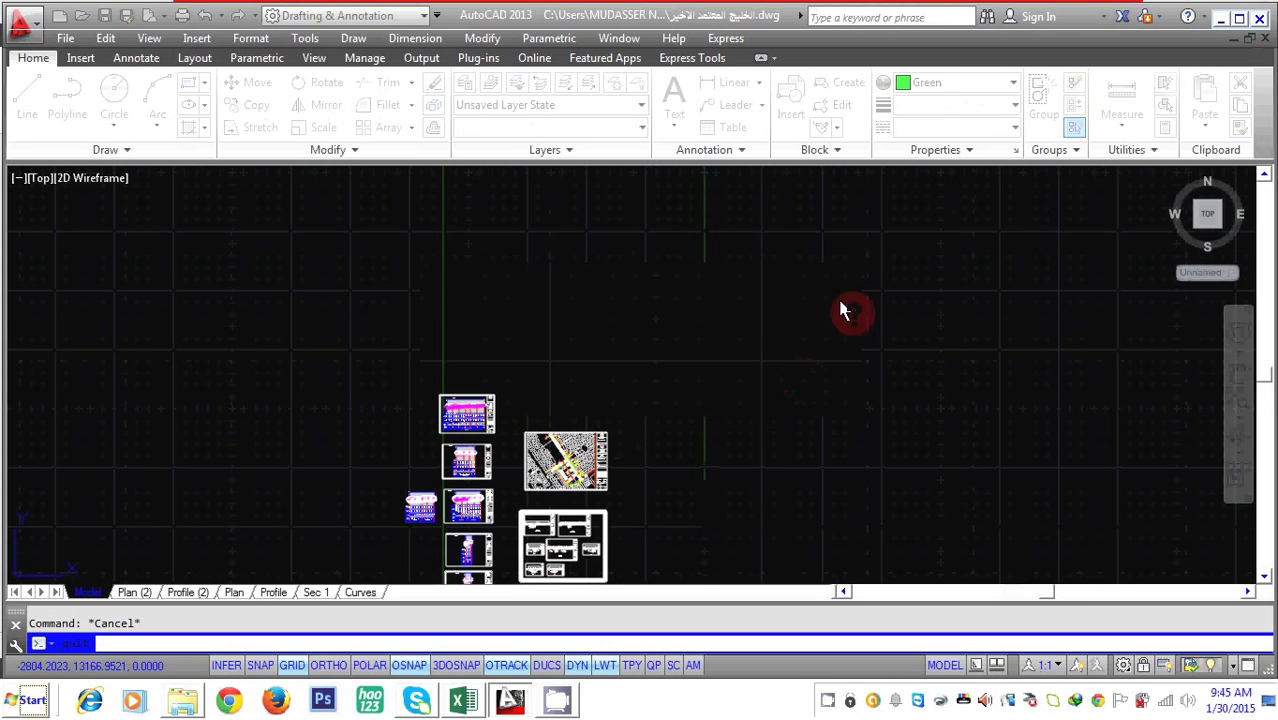
Minimize the AutoCAD and Excel windows, return to AutoCAD and create a new drawing from the acad template
click(1231, 16)
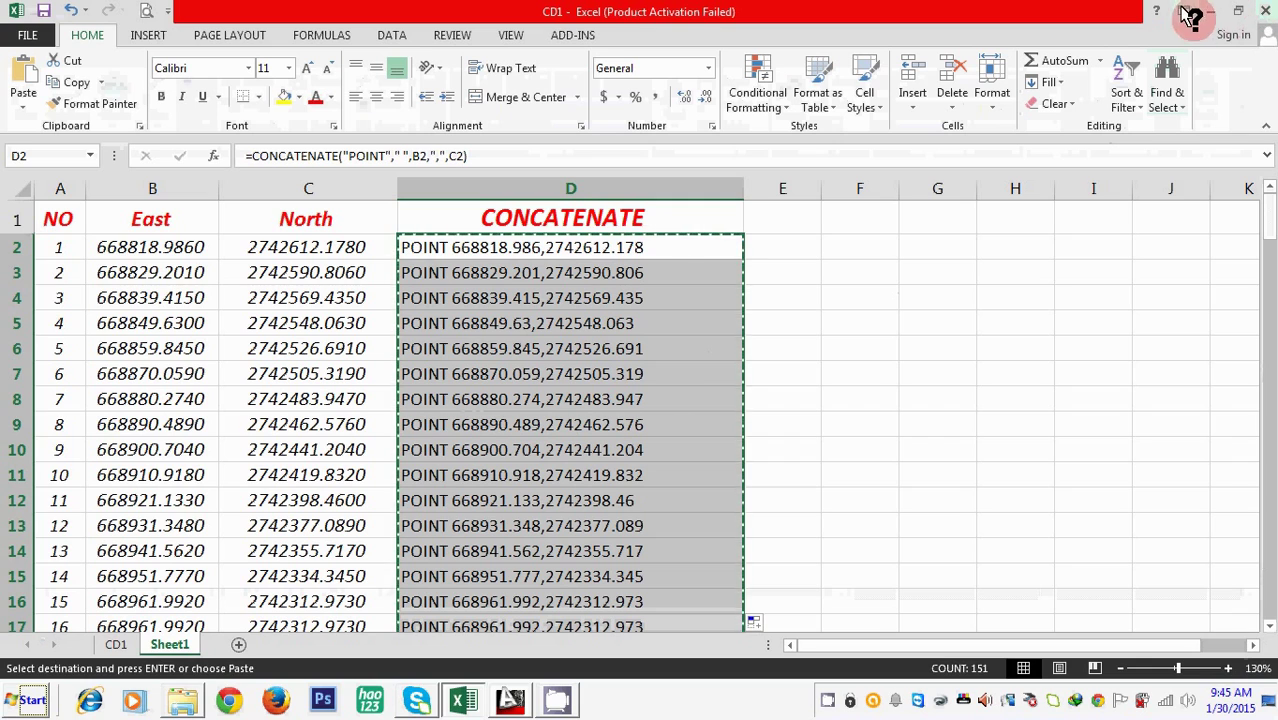
click(1210, 10)
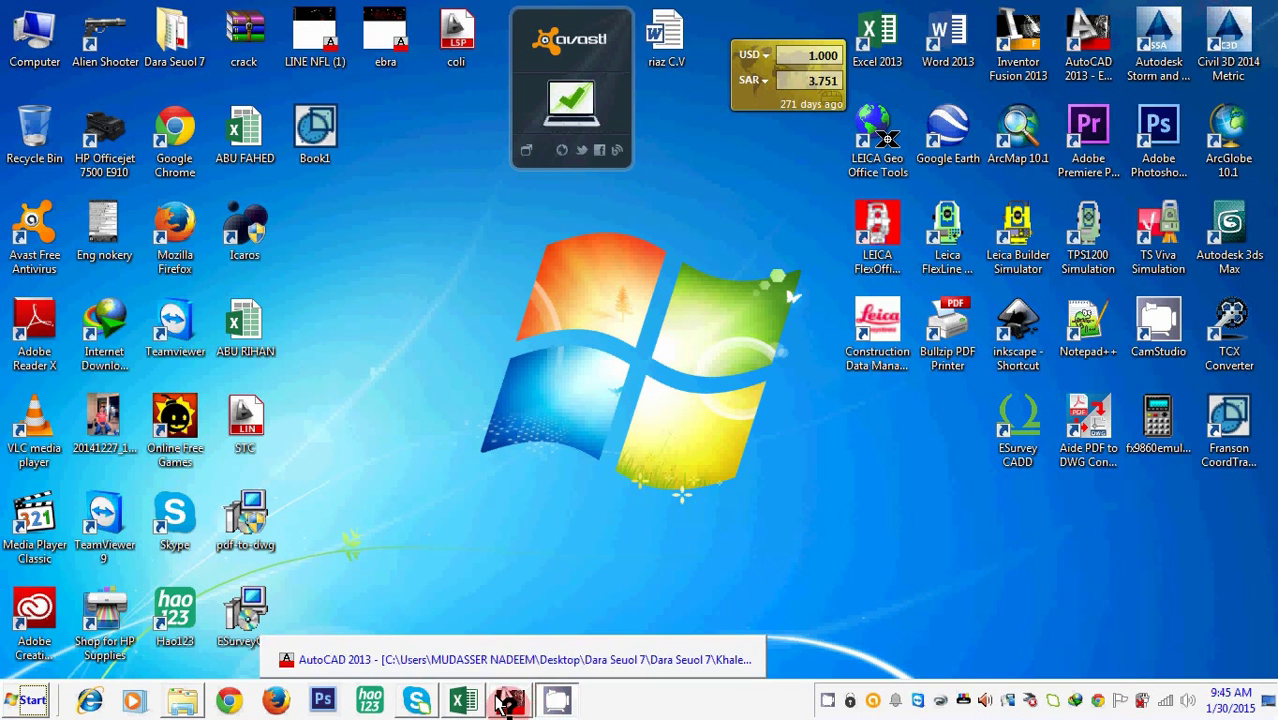
click(510, 700)
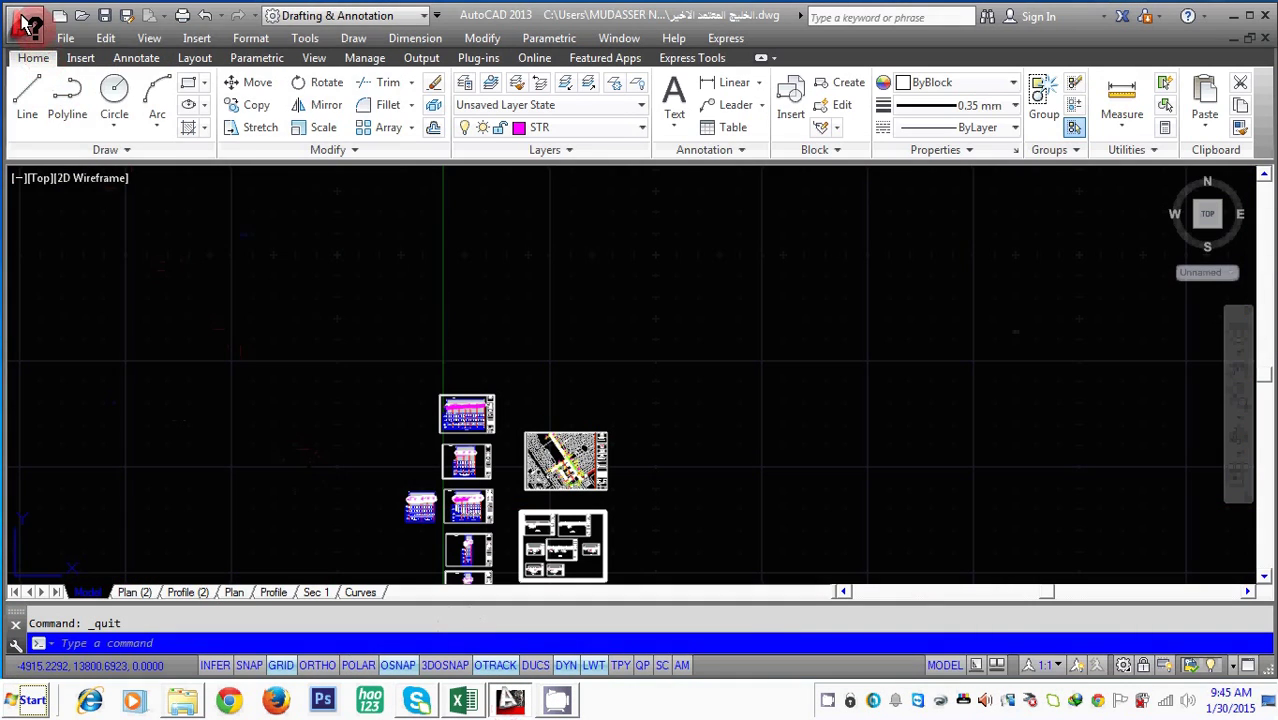
click(20, 20)
click(470, 199)
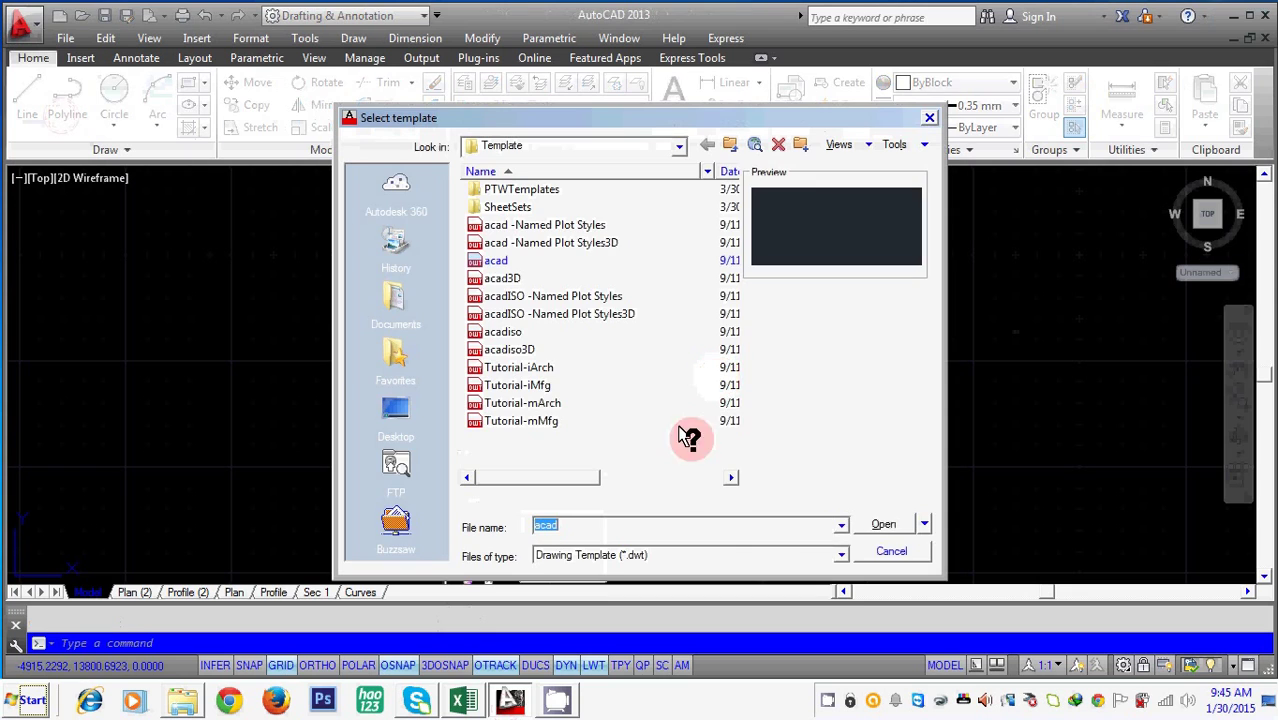
click(881, 518)
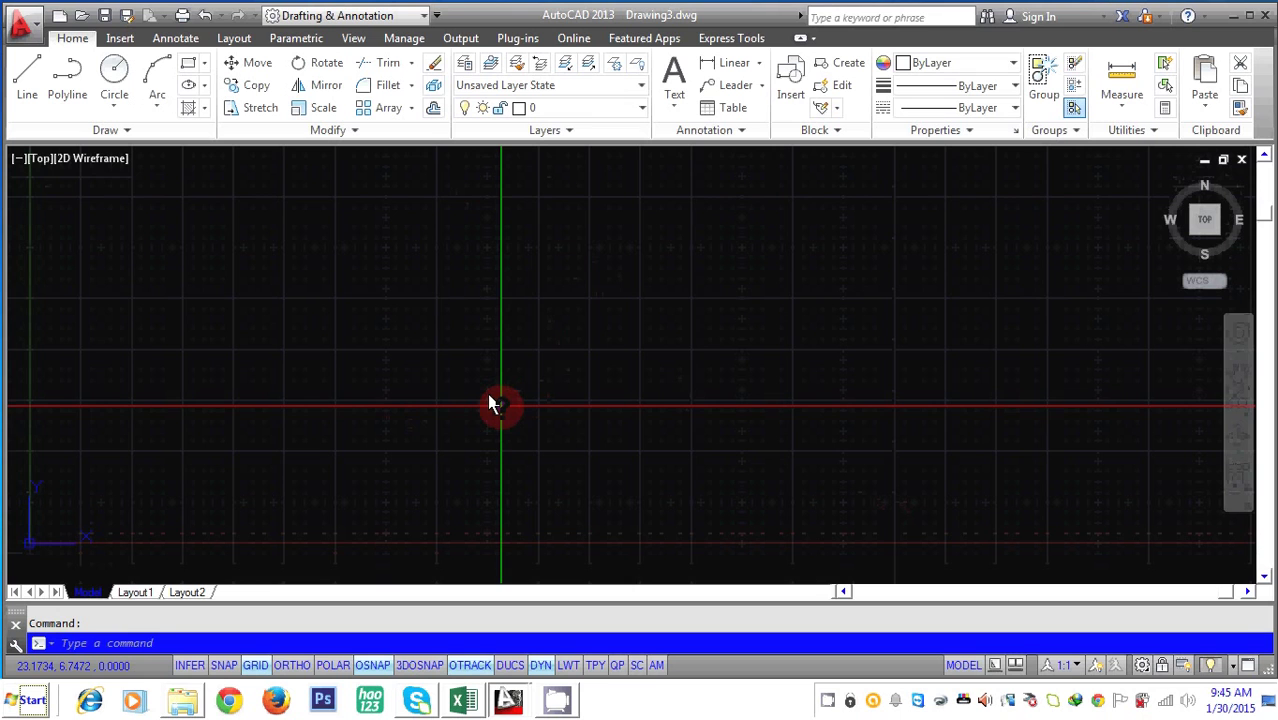
key(Escape)
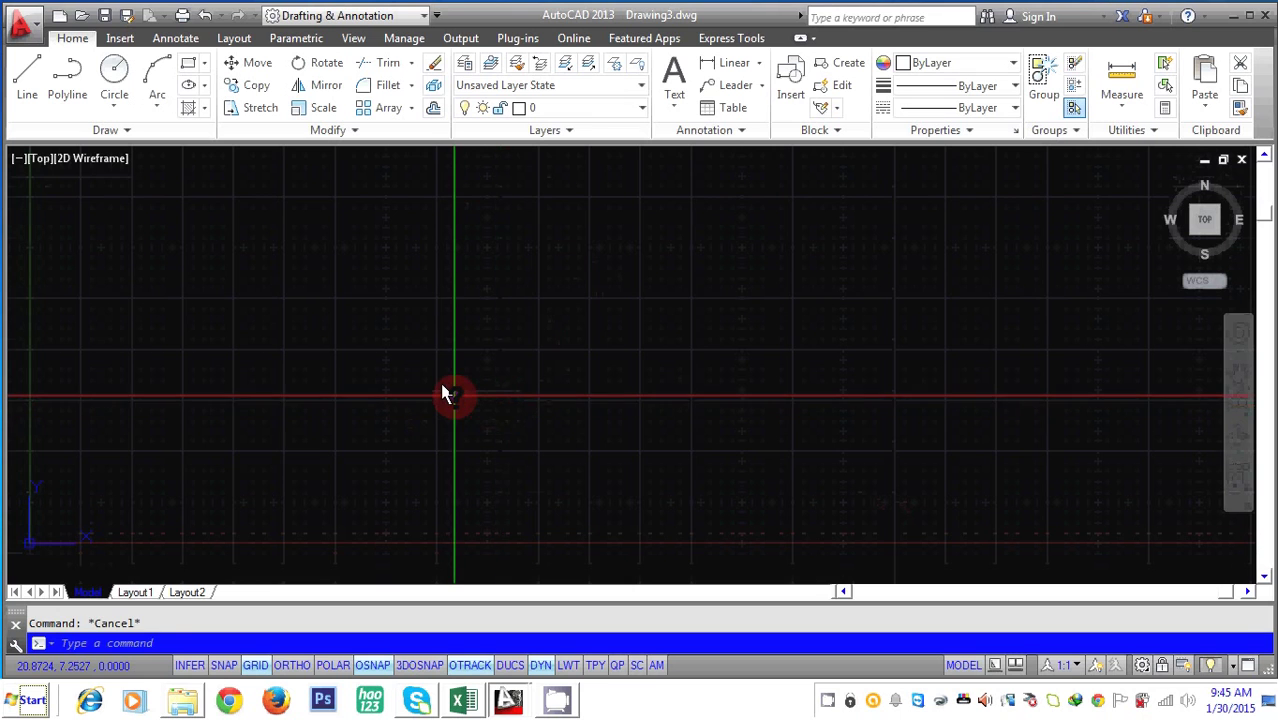
Check the copied column D range in Excel, return to Drawing3.dwg and paste the POINT commands into the command line
click(459, 699)
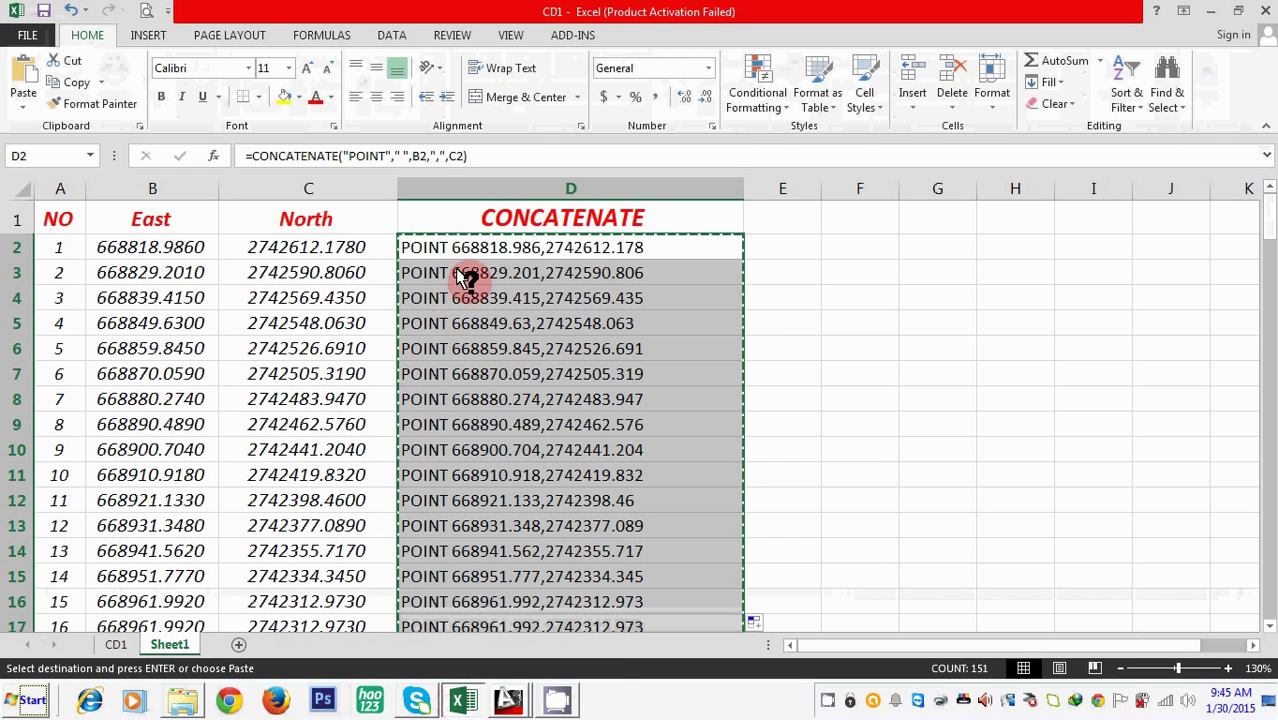
mouse_move(508, 699)
click(480, 650)
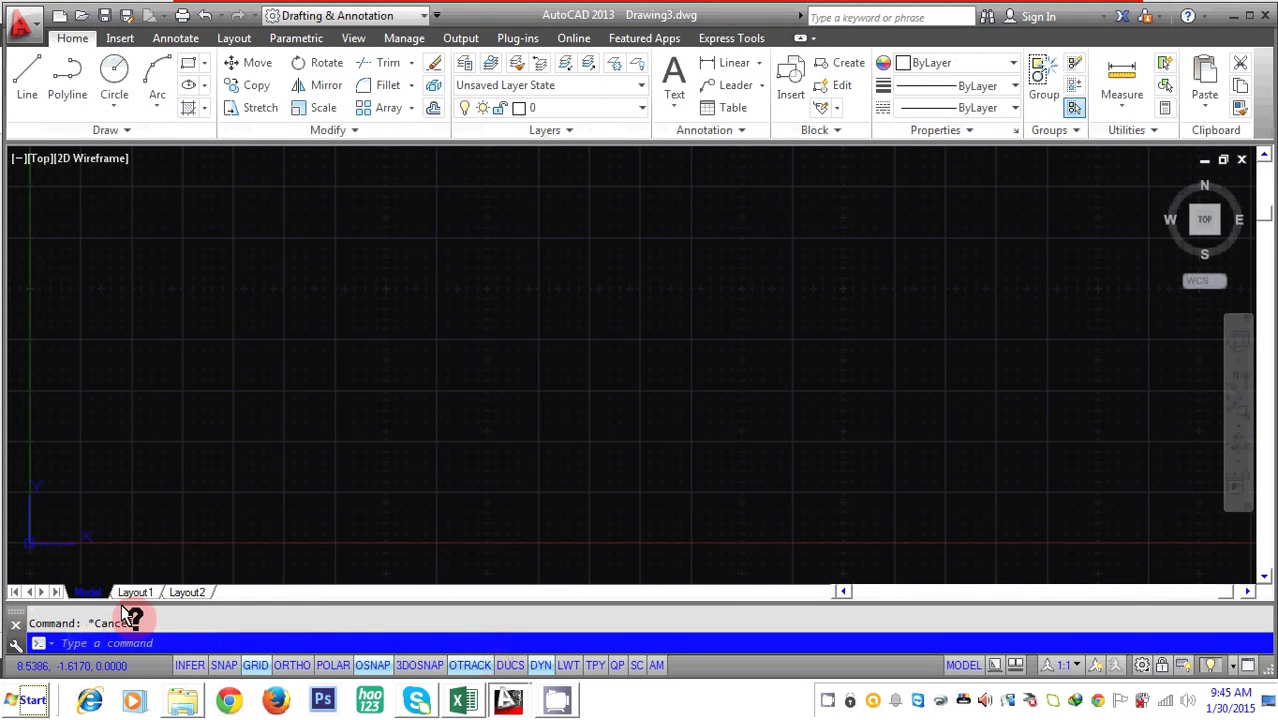
right_click(130, 615)
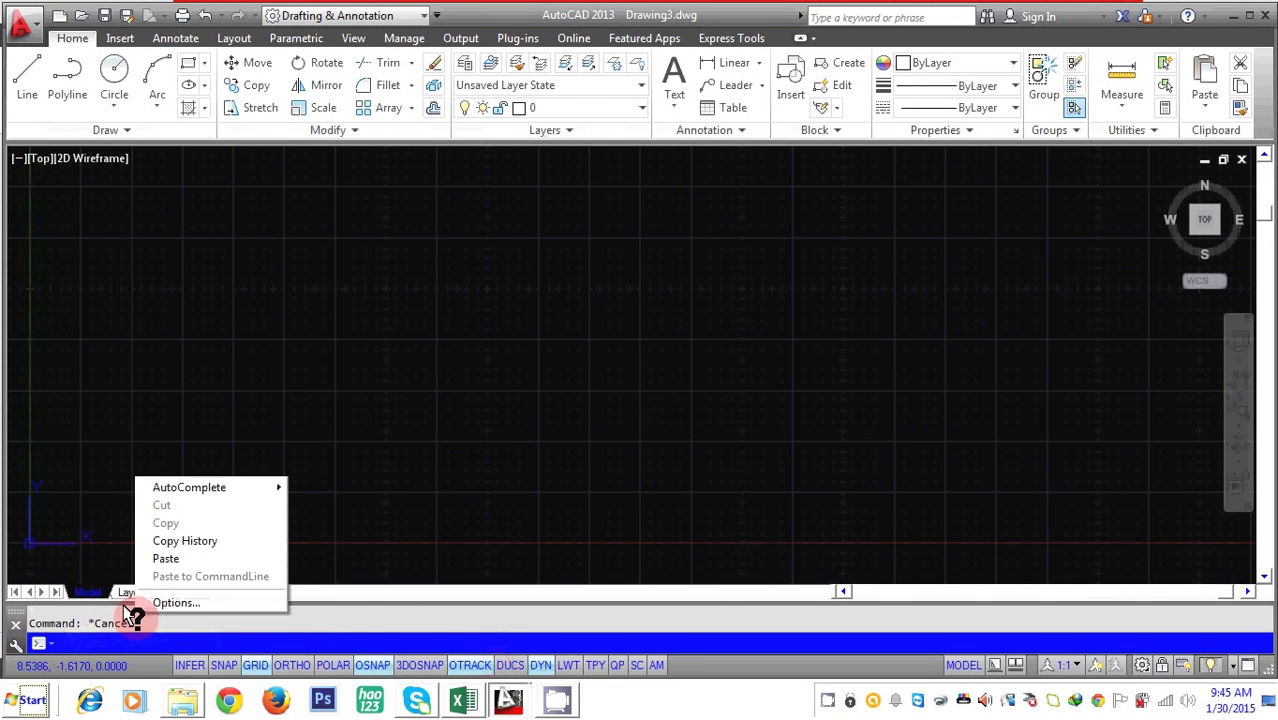
click(165, 557)
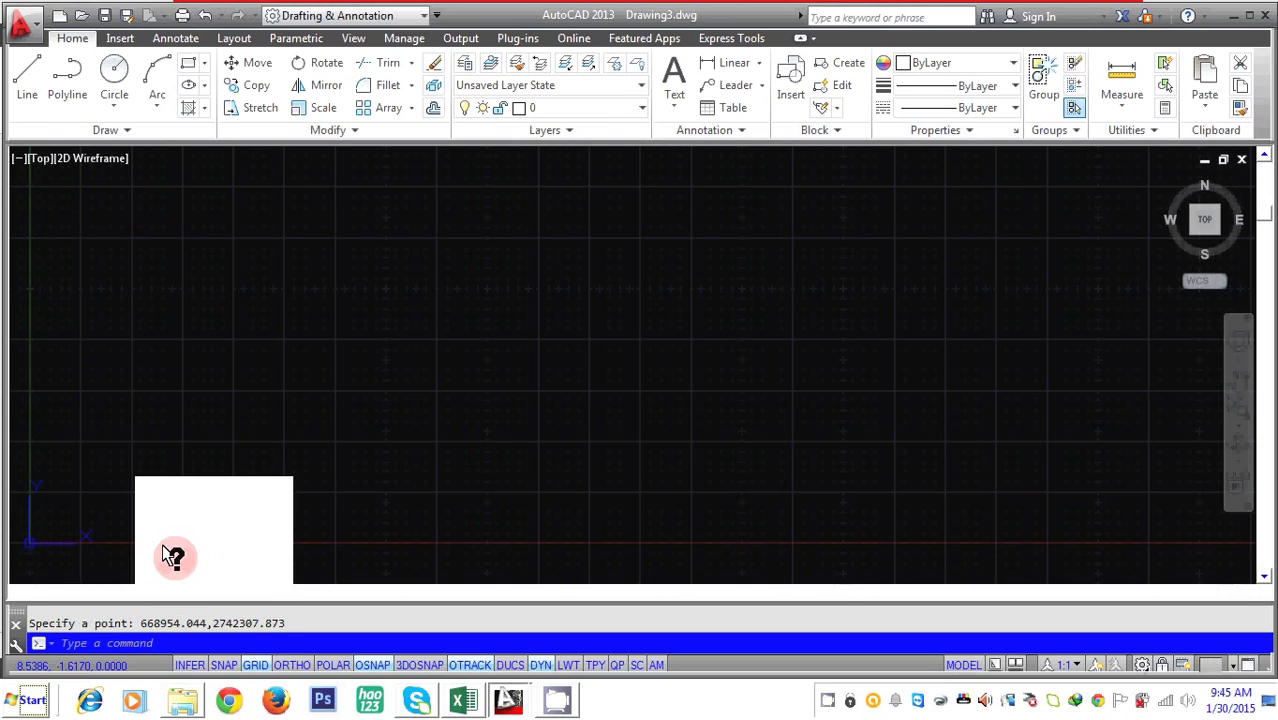
key(Escape)
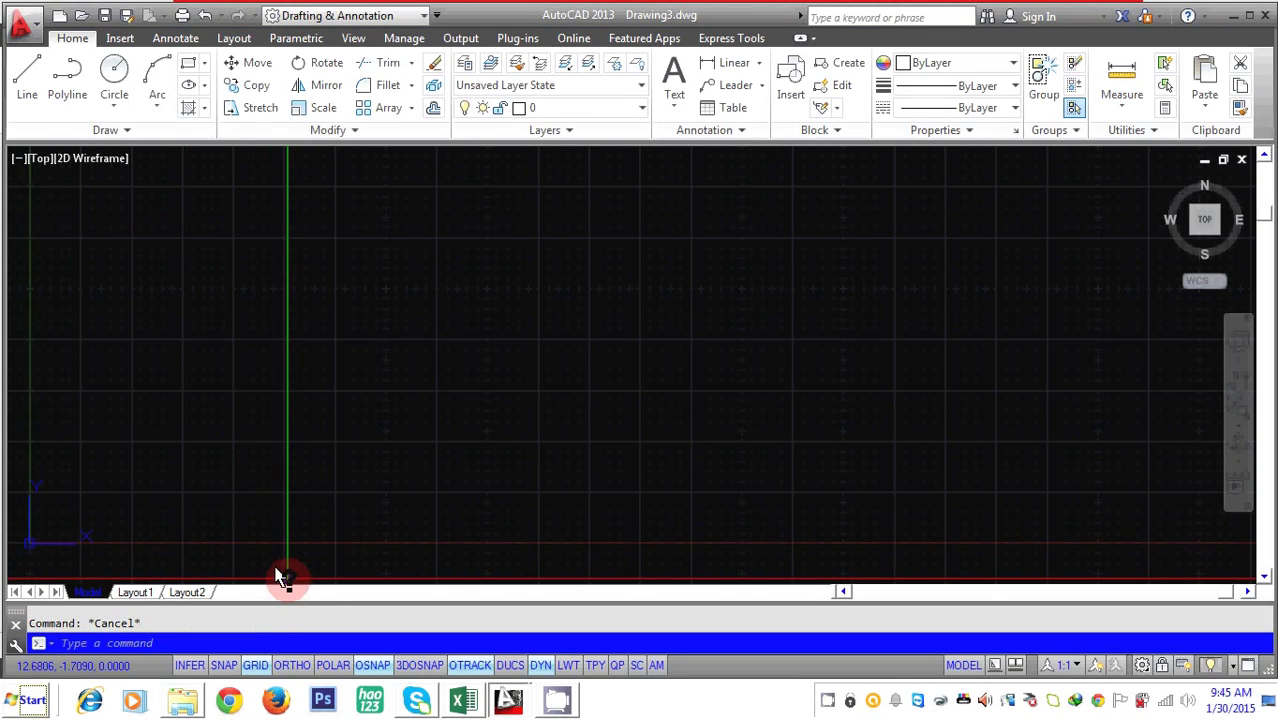
Zoom Drawing3.dwg to its extents, allowing the regeneration, and look at the plotted survey points
text(z)
key(Return)
text(E)
key(Return)
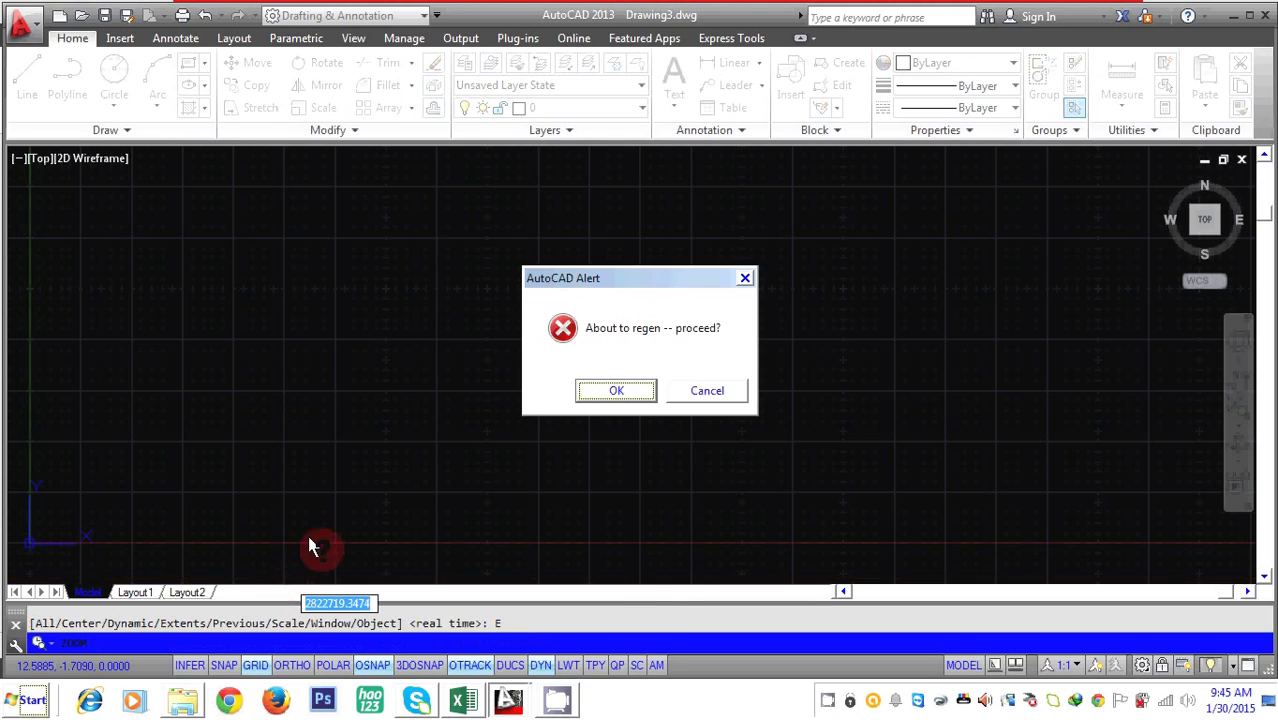
click(586, 382)
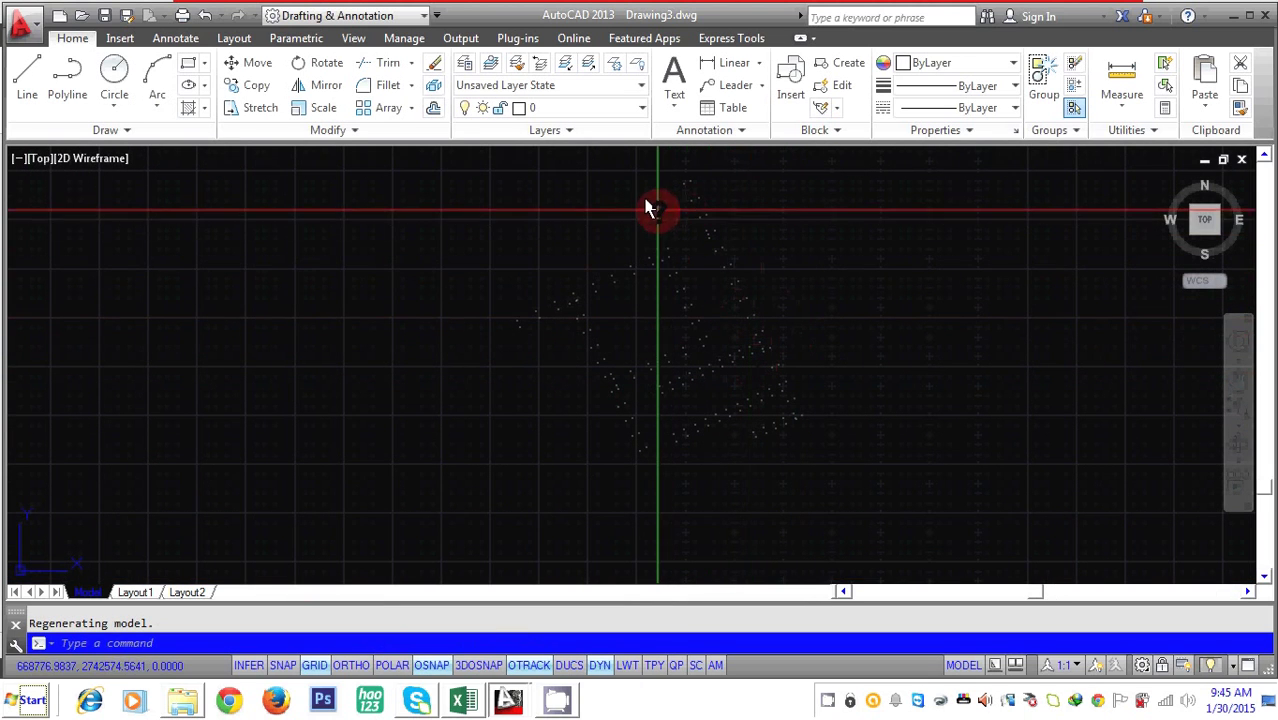
Show the menu bar and set the point style to a symbol combining a circle and a plus cross
click(430, 16)
click(493, 417)
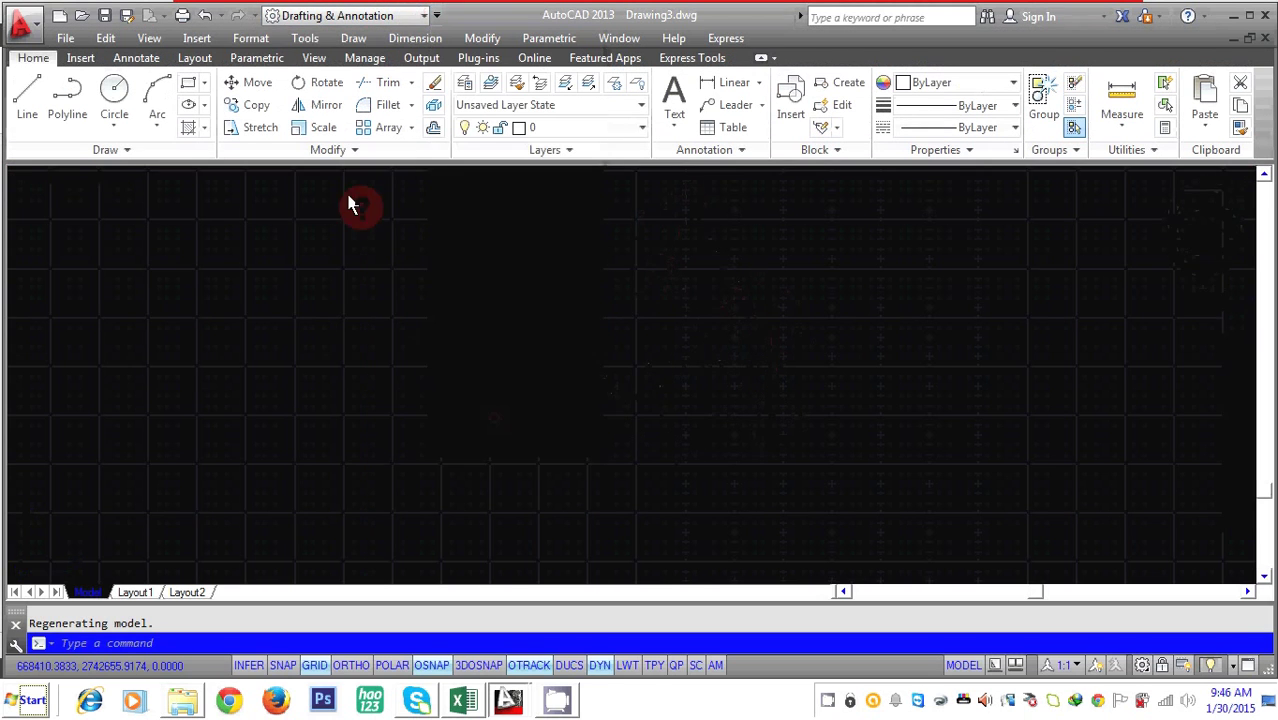
click(251, 37)
click(268, 313)
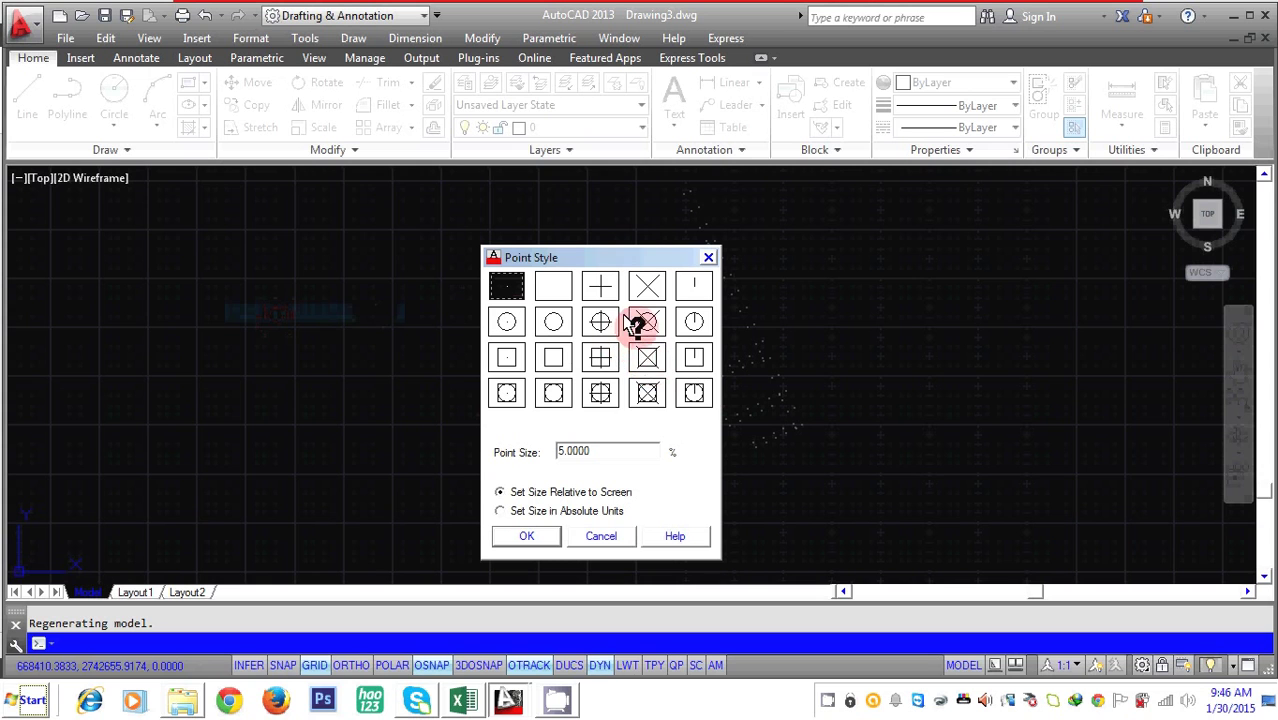
click(528, 535)
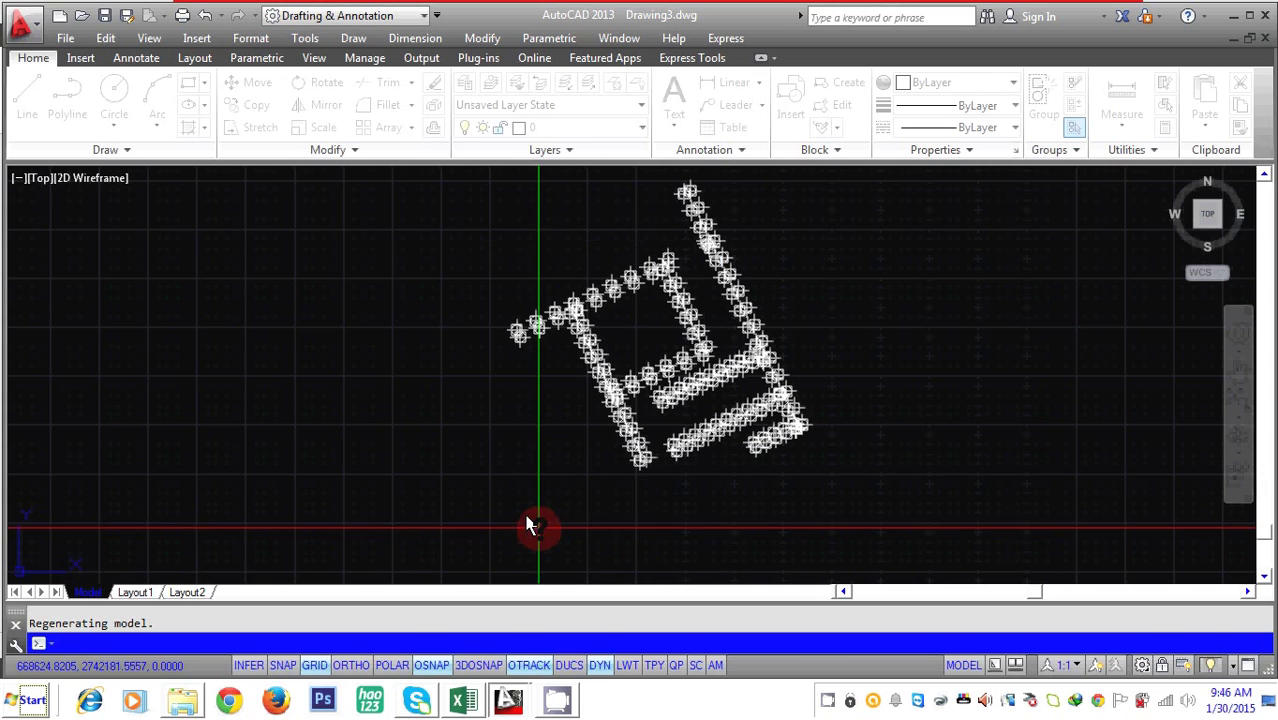
Select all the plotted survey points in Drawing3.dwg and set their color to blue
scroll(713, 423, down, 4)
click(768, 287)
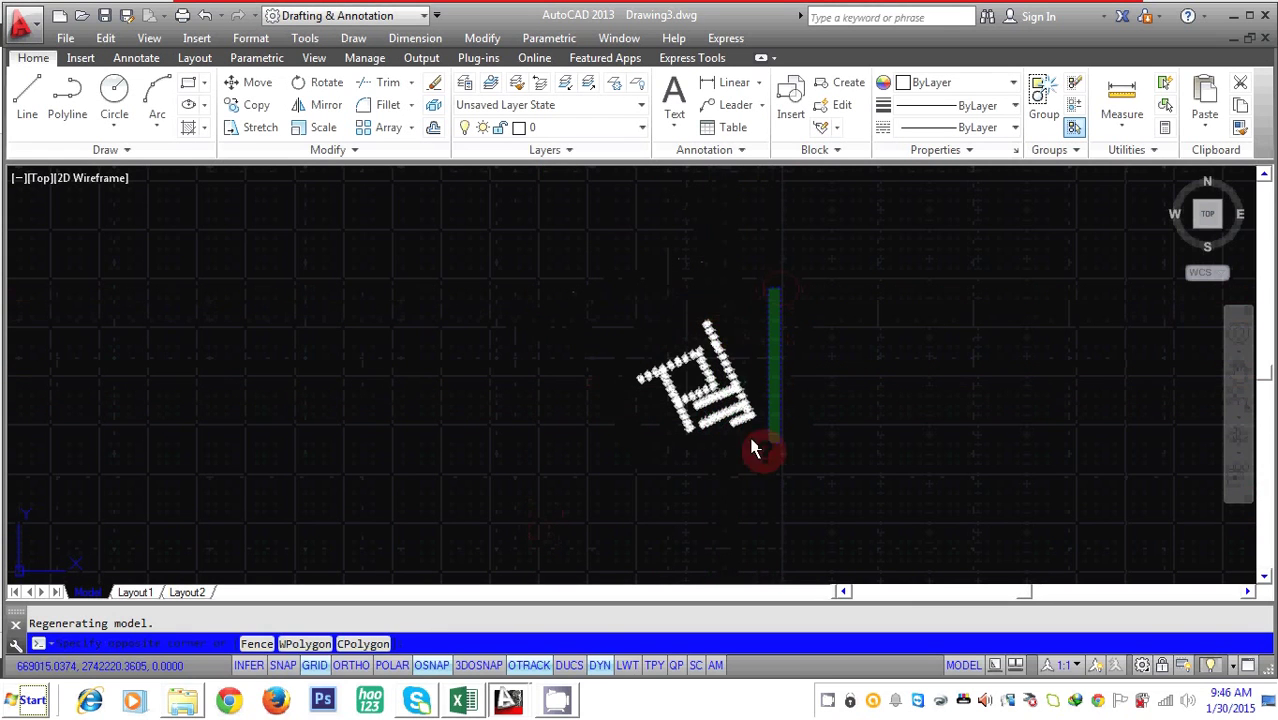
click(574, 470)
click(1003, 78)
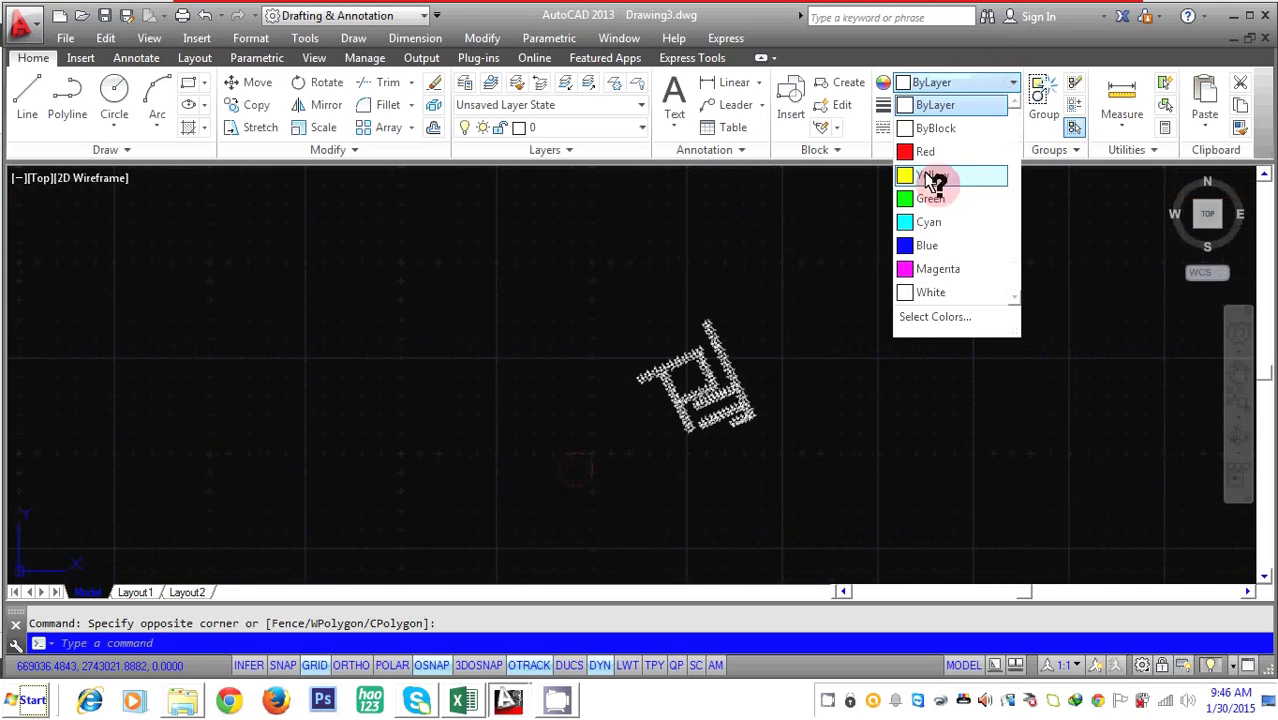
click(941, 240)
key(Escape)
scroll(700, 340, up, 5)
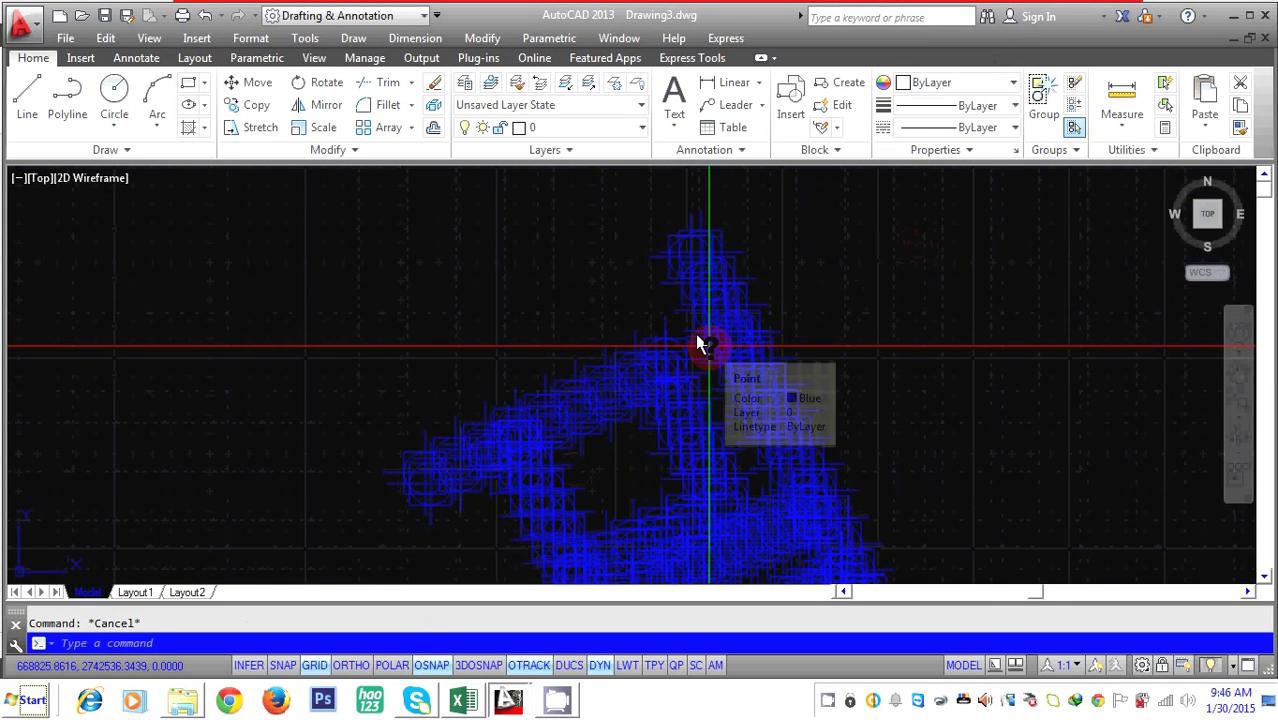
Regenerate Drawing3.dwg so the blue point symbols are redrawn for the current view
text(R)
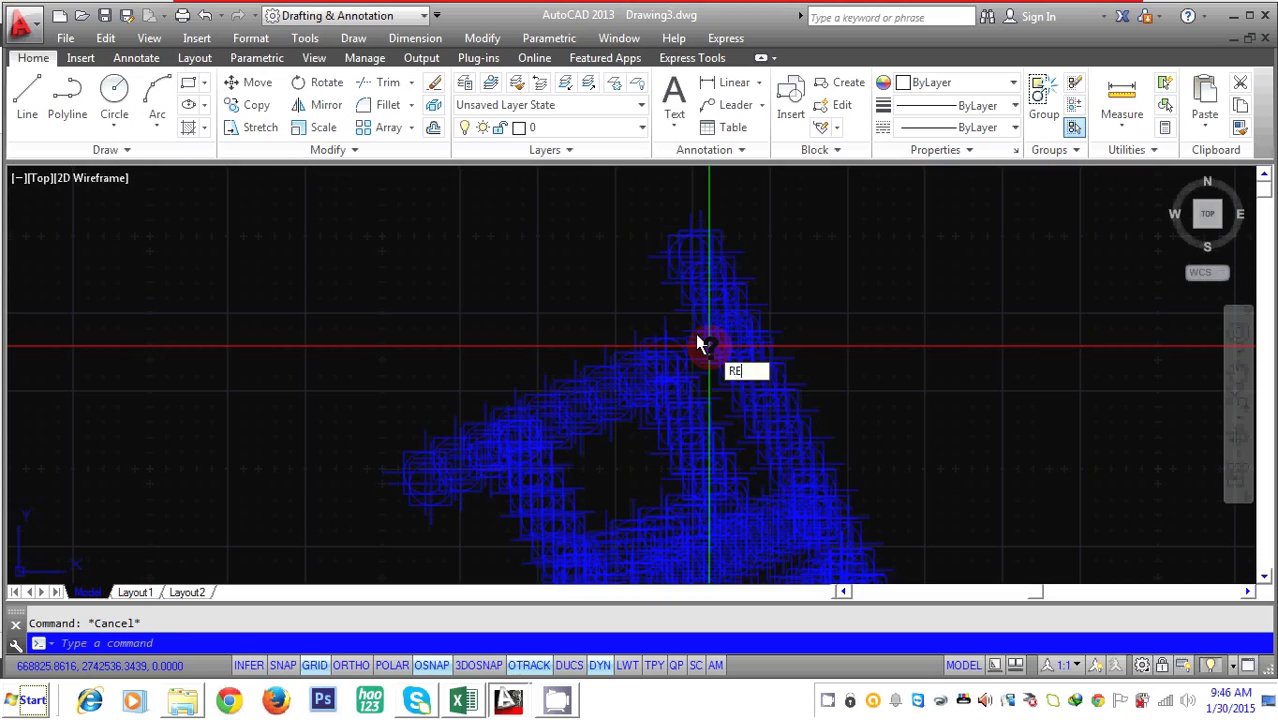
text(E)
key(Return)
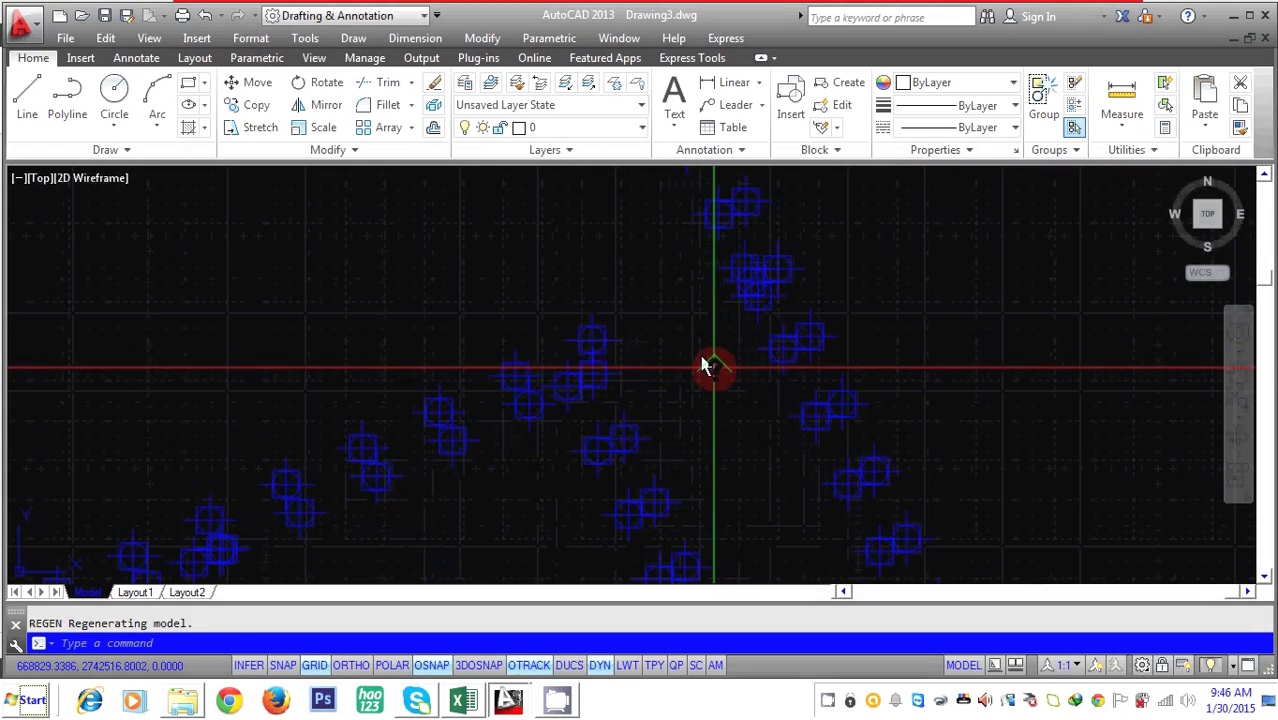
scroll(709, 385, down, 3)
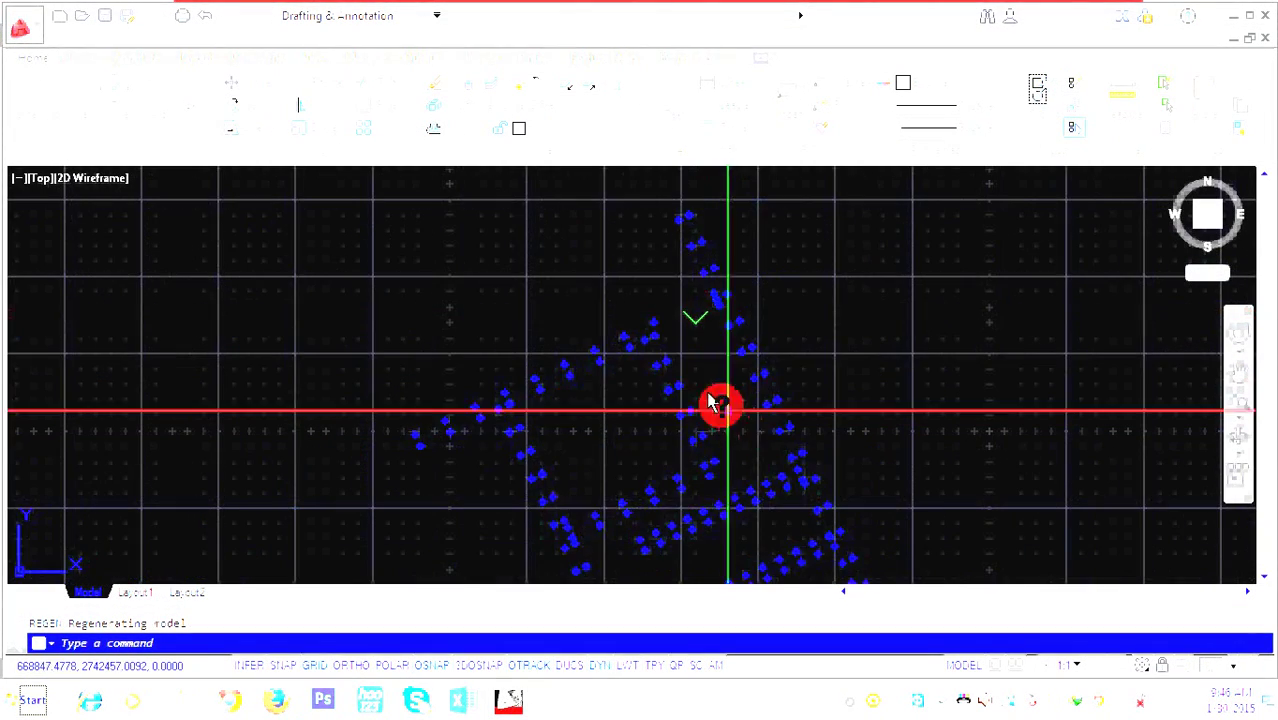
scroll(709, 403, down, 5)
Identify the coordinates of the northernmost plotted point using the ID command
mouse_move(676, 334)
middle_down()
mouse_move(722, 449)
mouse_move(602, 240)
middle_up()
scroll(602, 240, up, 3)
middle_drag(599, 300, 670, 177)
scroll(702, 320, up, 3)
mouse_move(702, 320)
middle_down()
mouse_move(713, 348)
mouse_move(536, 297)
middle_up()
scroll(451, 251, up, 3)
middle_drag(451, 251, 592, 368)
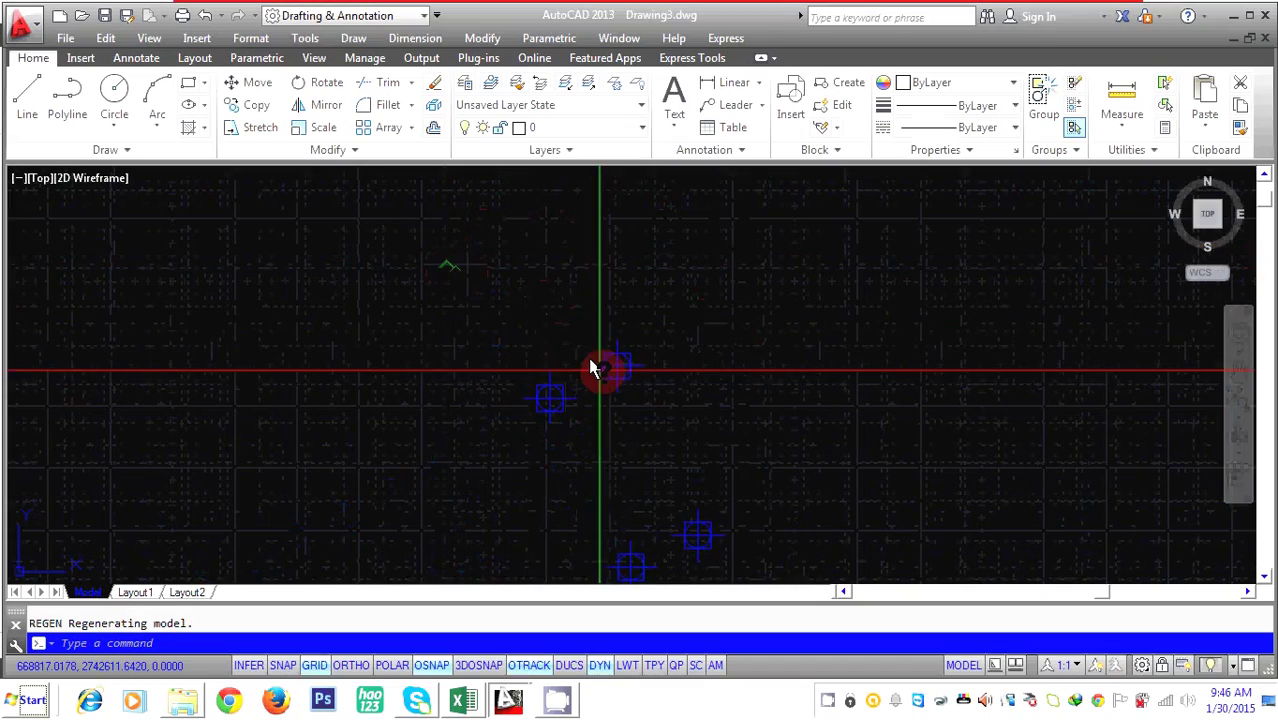
text(ID)
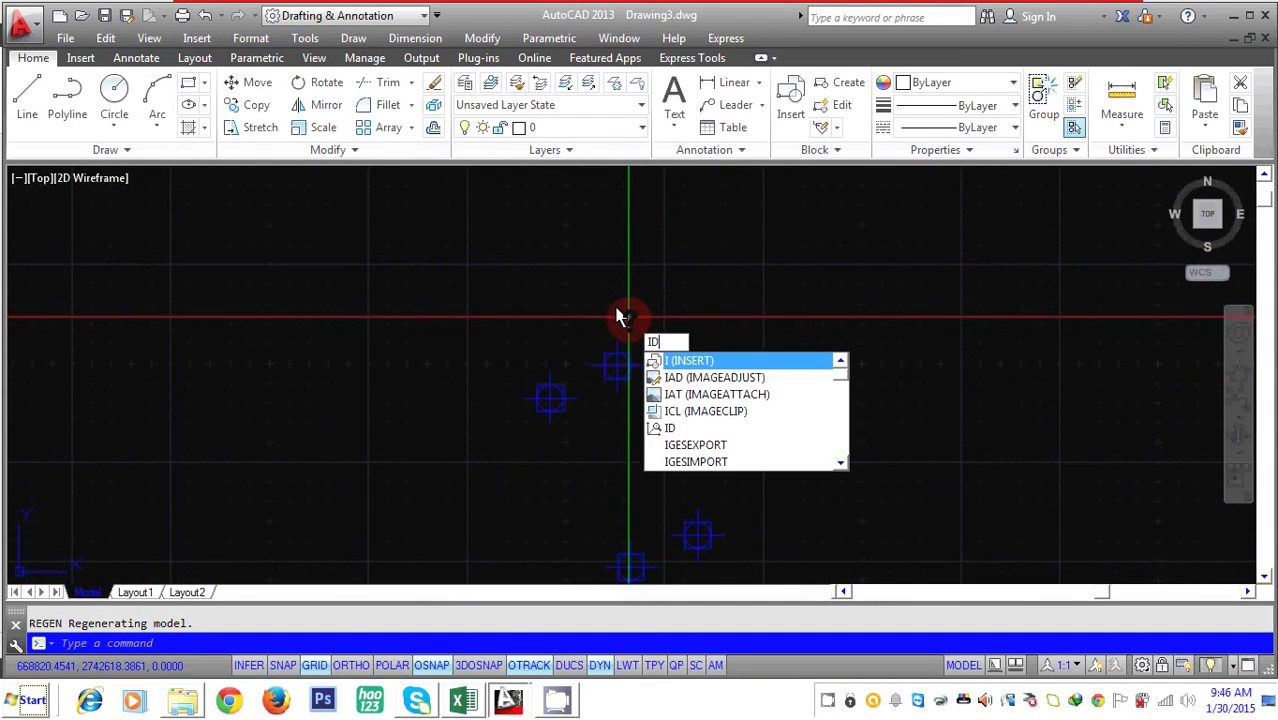
key(Return)
click(606, 362)
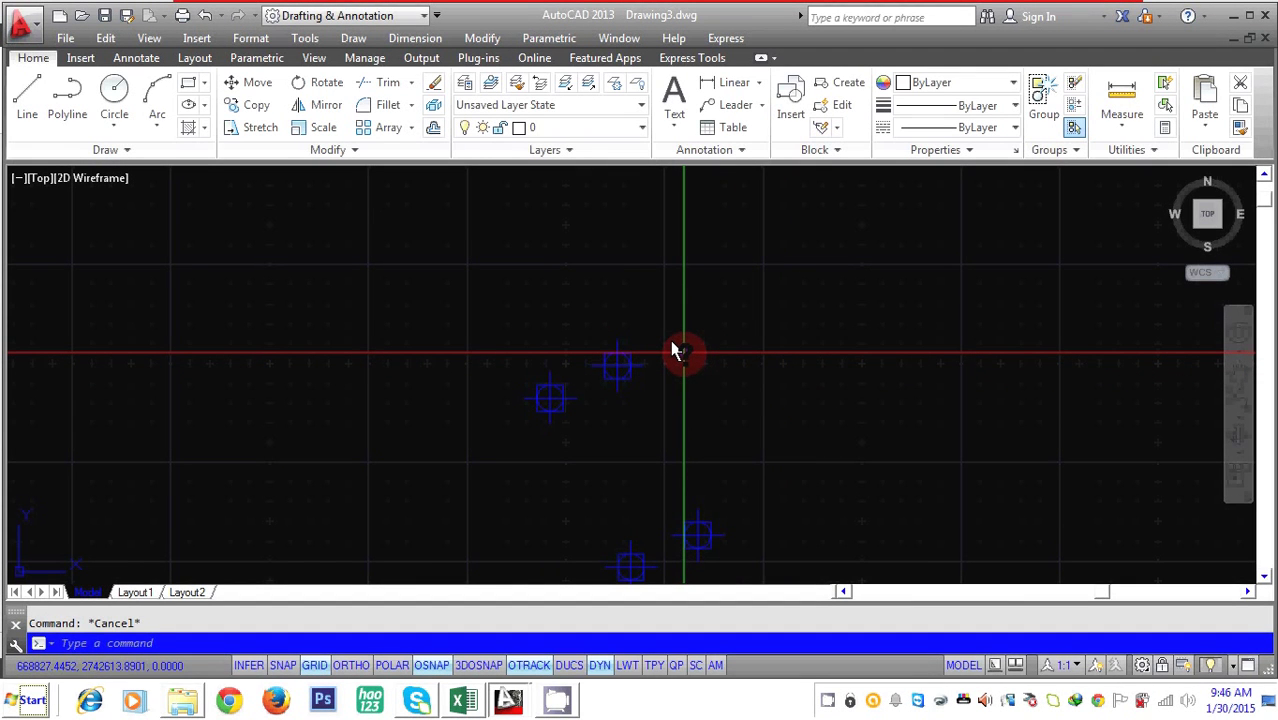
text(d)
key(Return)
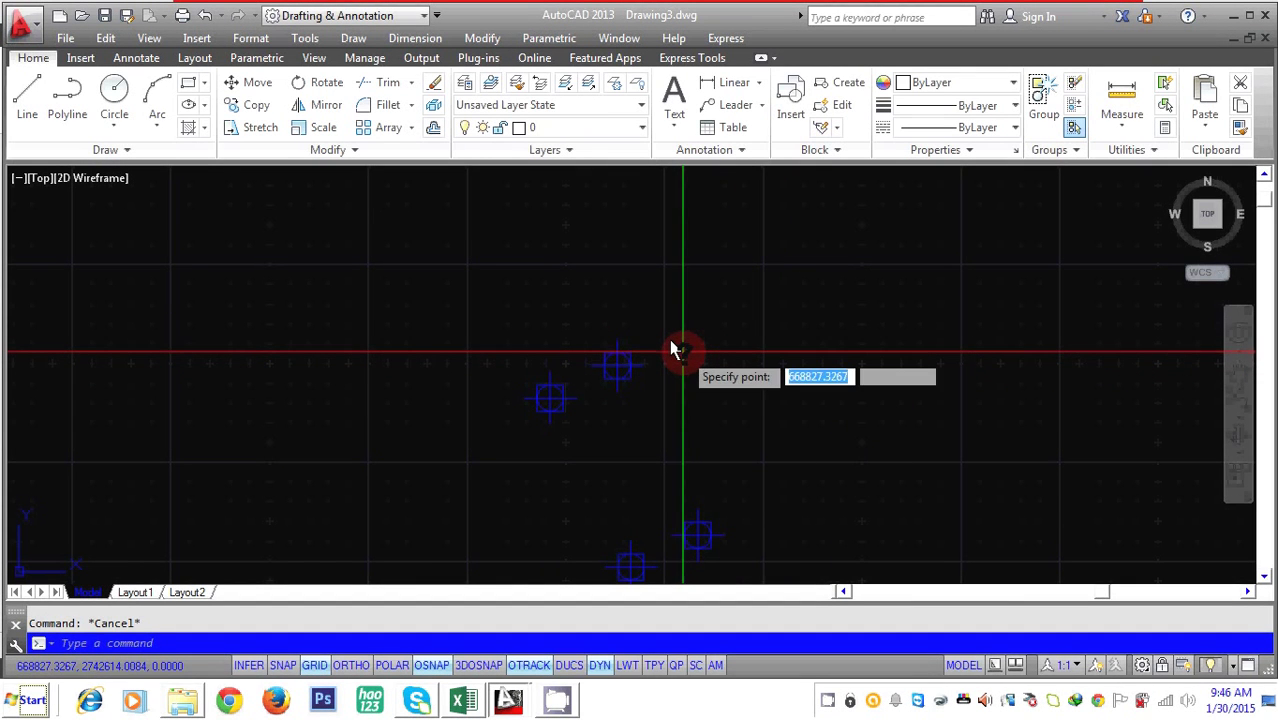
click(613, 361)
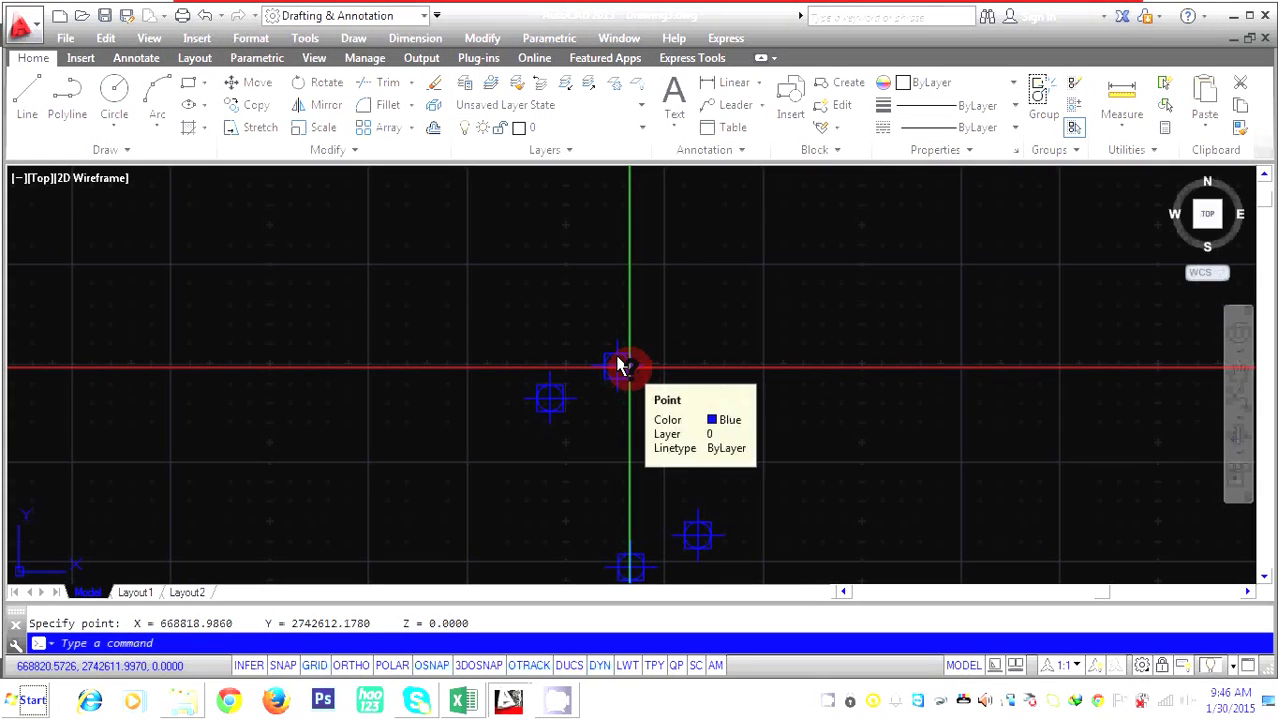
key(Escape)
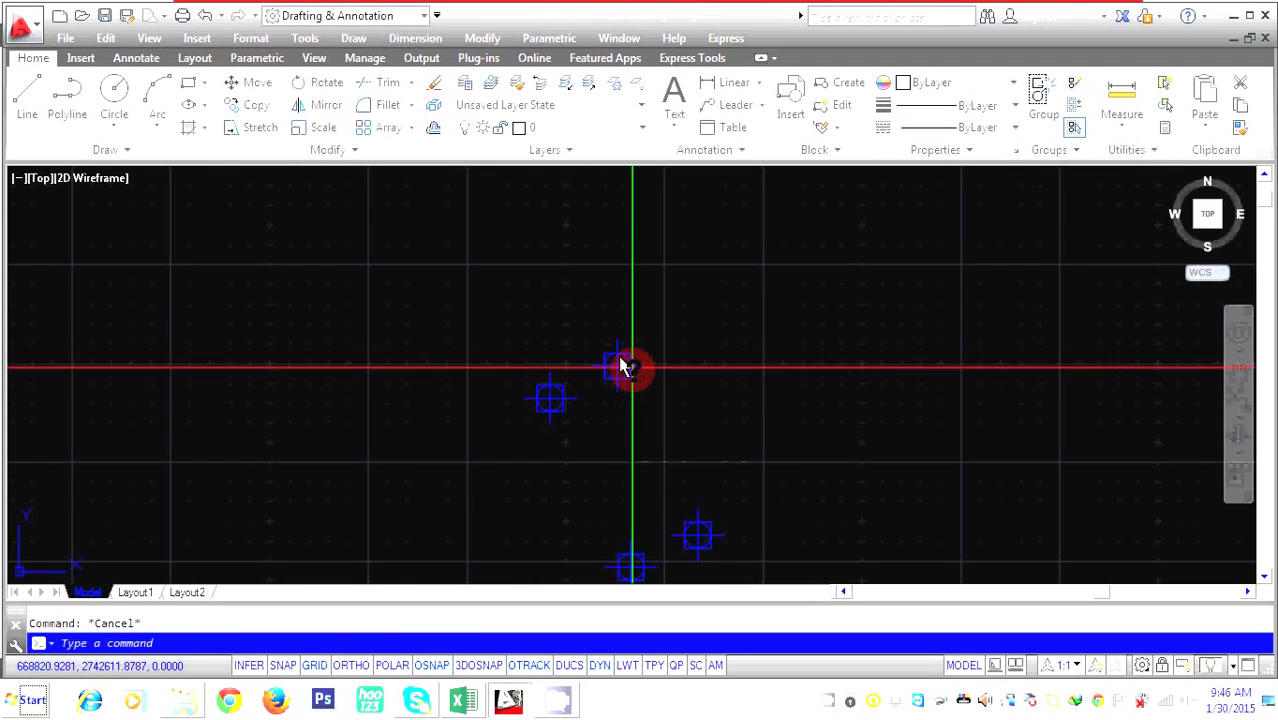
click(622, 360)
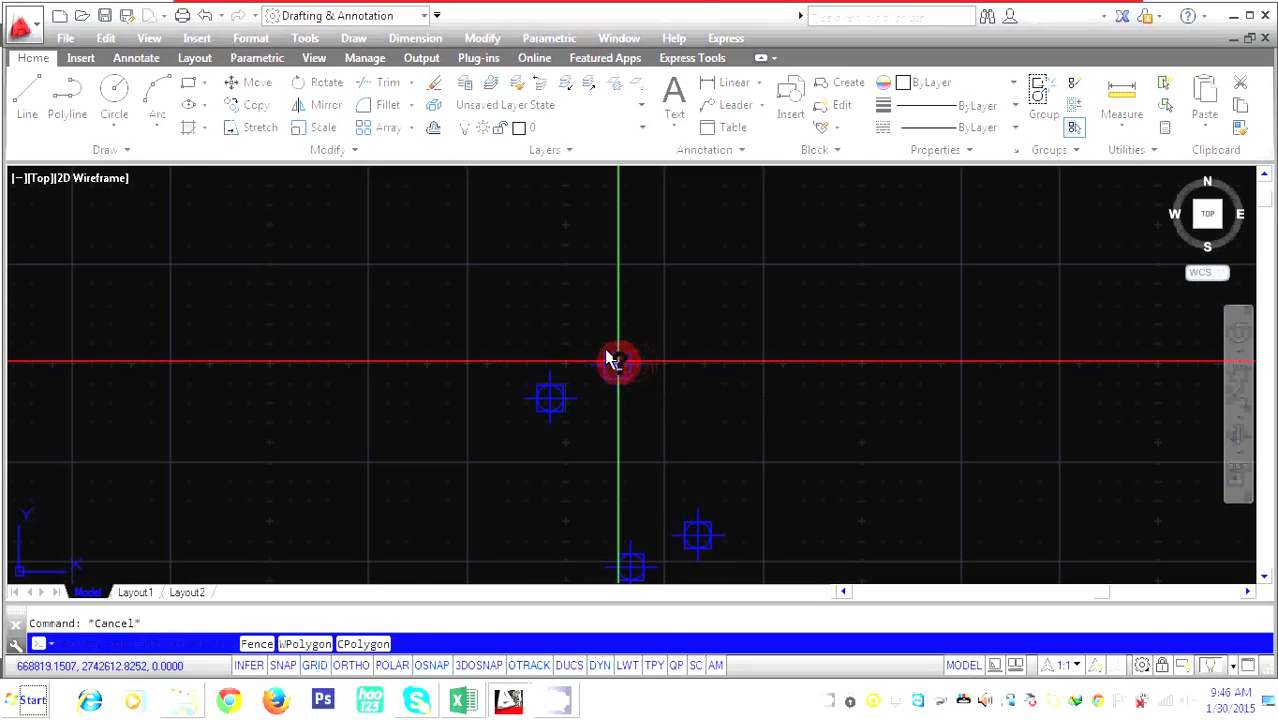
click(617, 366)
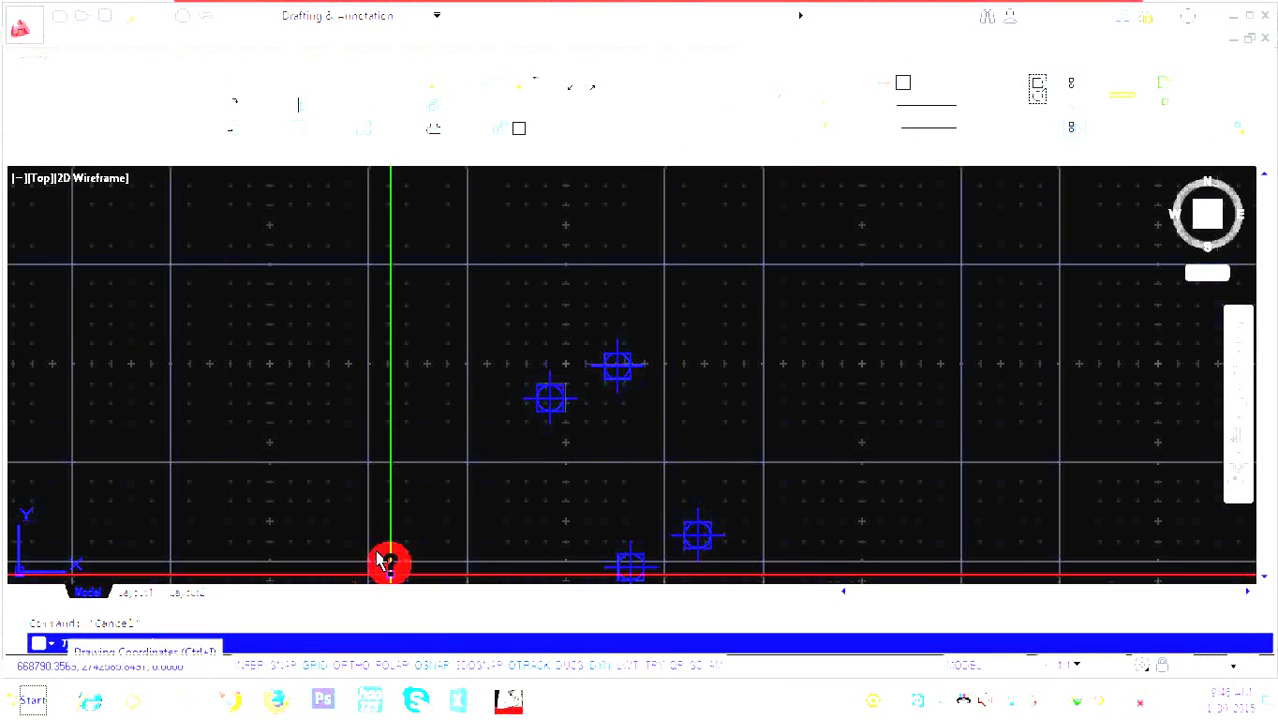
key(Escape)
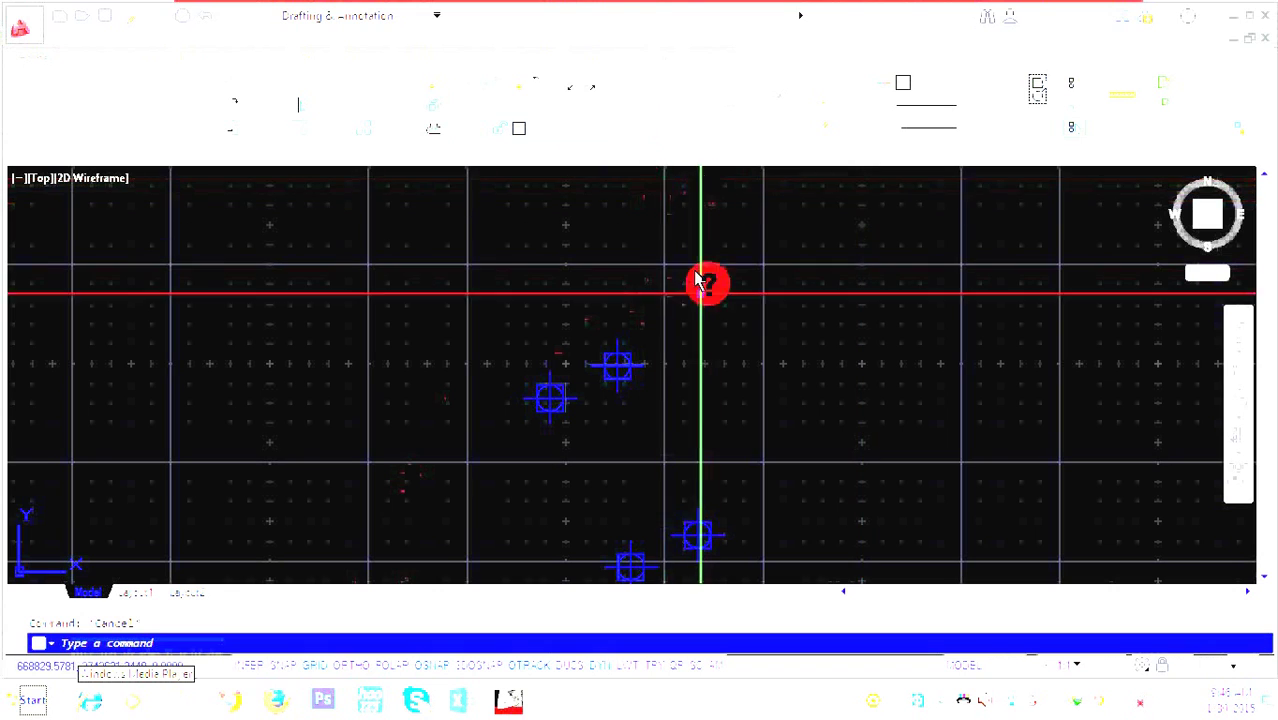
Draw a multileader from the northernmost plotted point to a text landing up and to its right
click(735, 102)
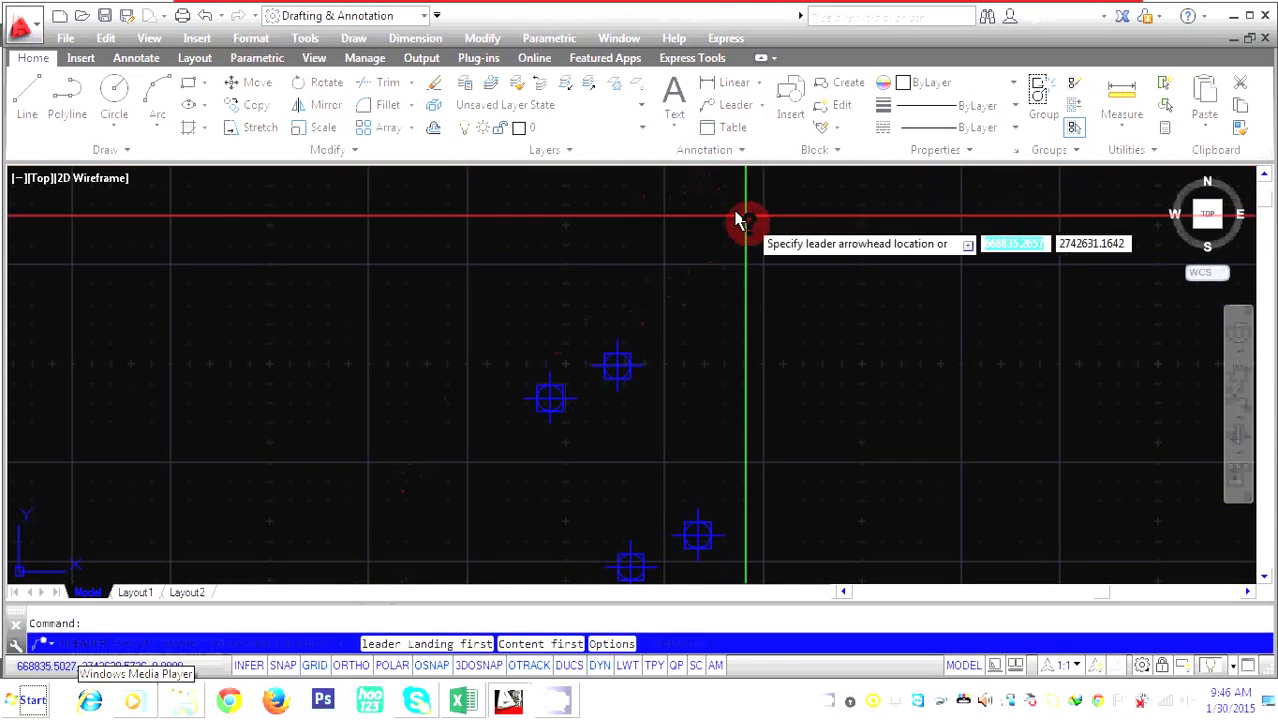
click(610, 367)
click(668, 277)
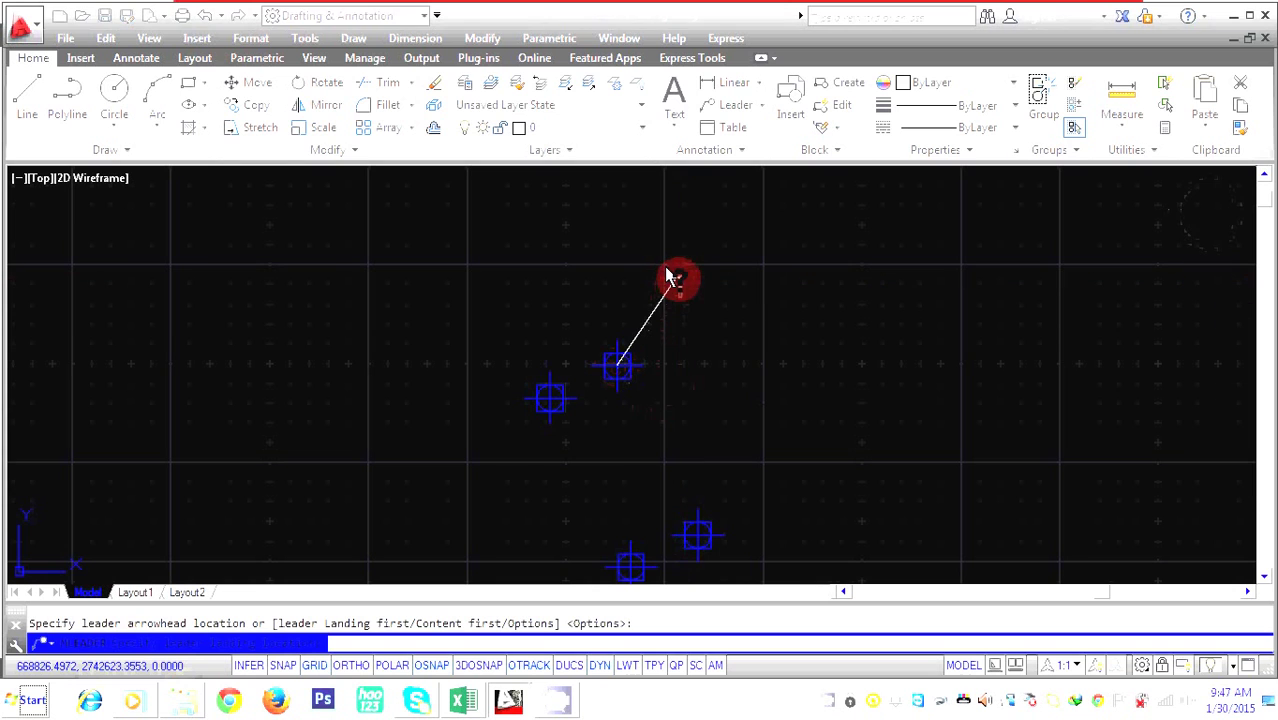
scroll(676, 288, up, 6)
scroll(672, 288, down, 4)
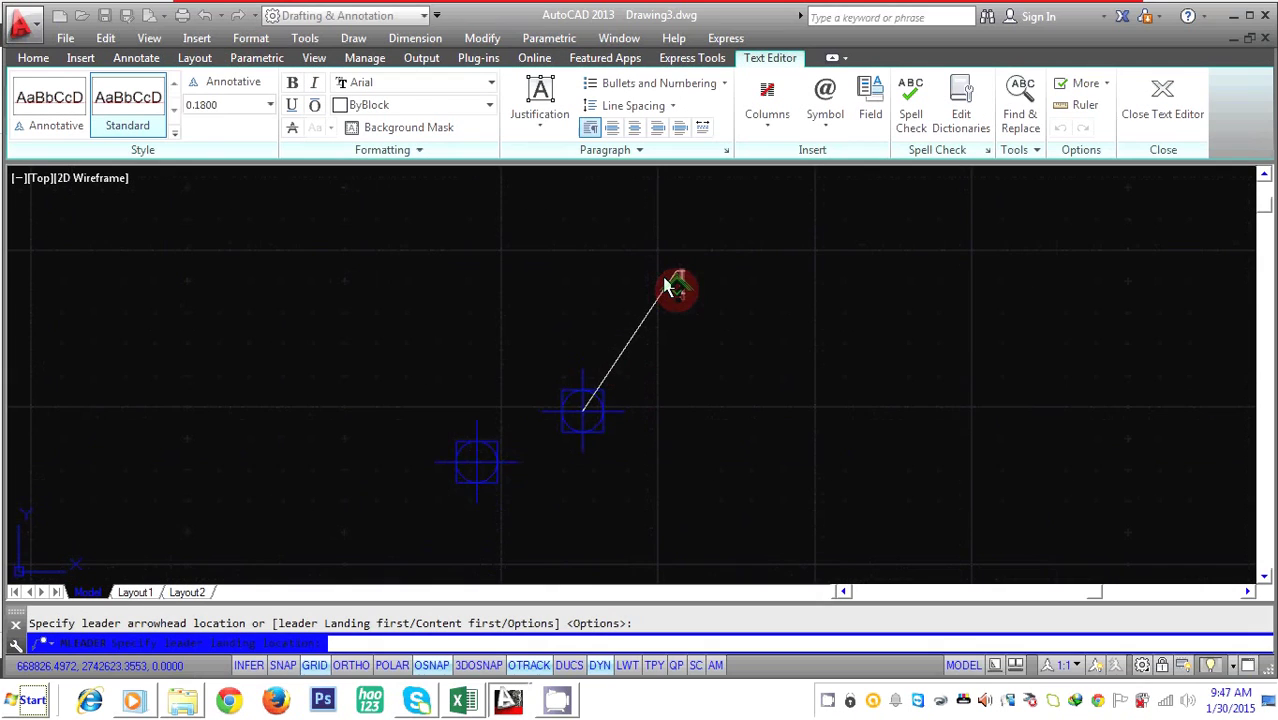
scroll(670, 287, up, 4)
scroll(668, 288, up, 1)
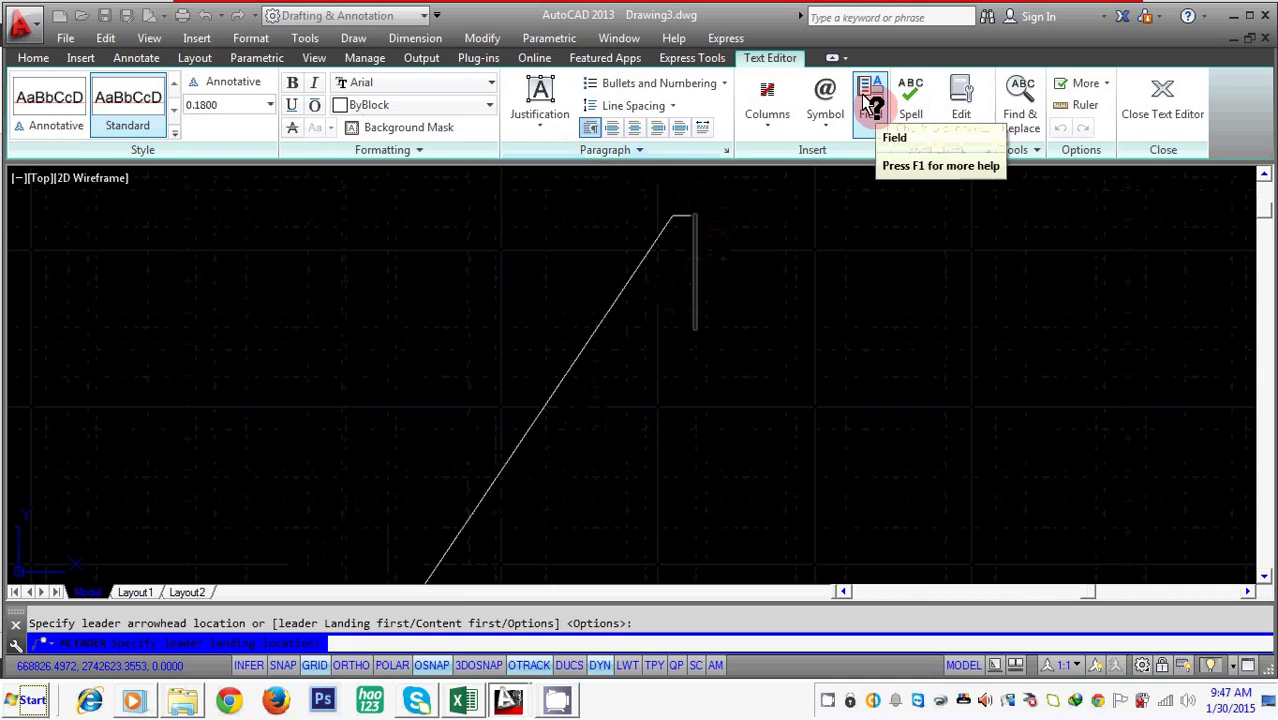
Create an object field in the leader text showing the northernmost point's Position, with the Z coordinate excluded
click(878, 110)
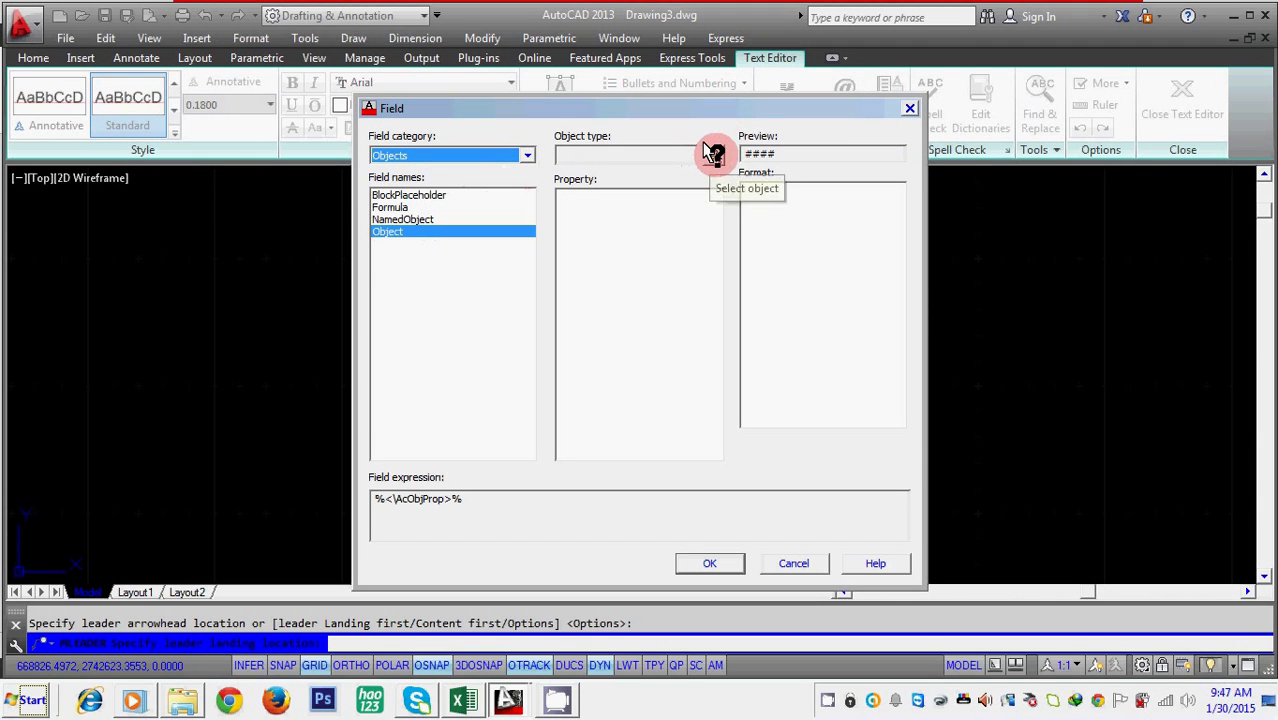
click(717, 153)
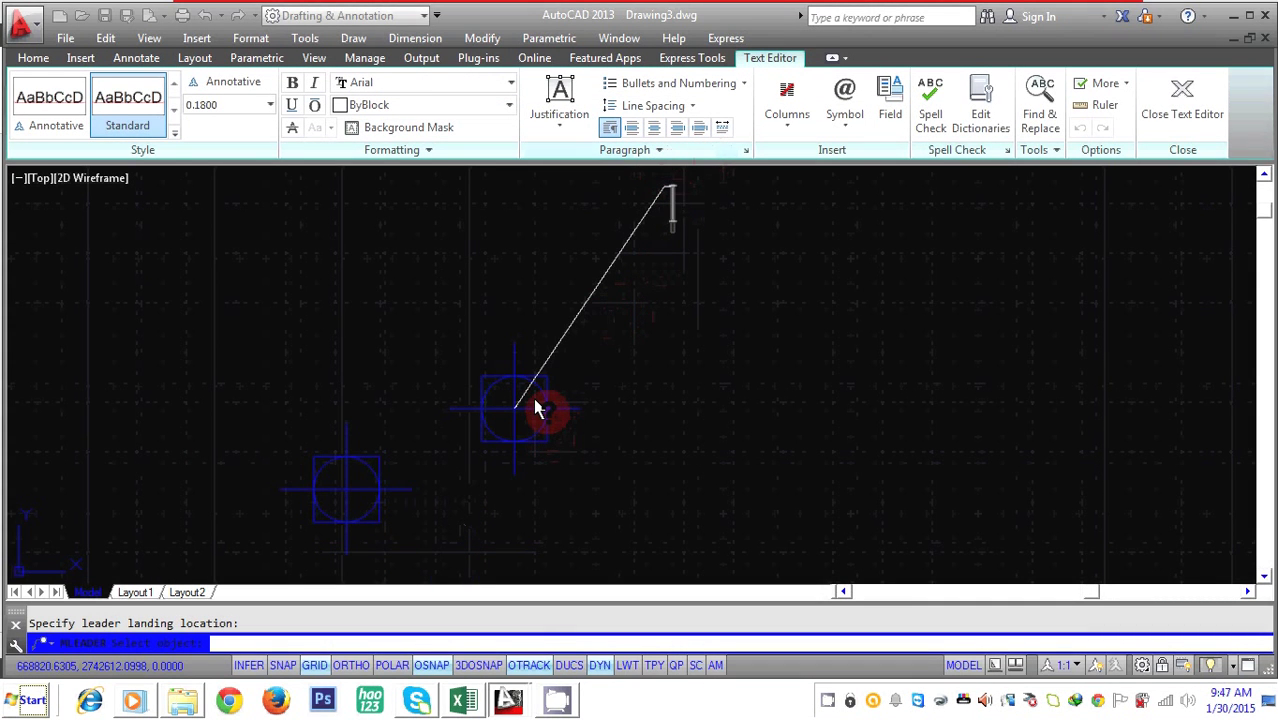
click(557, 408)
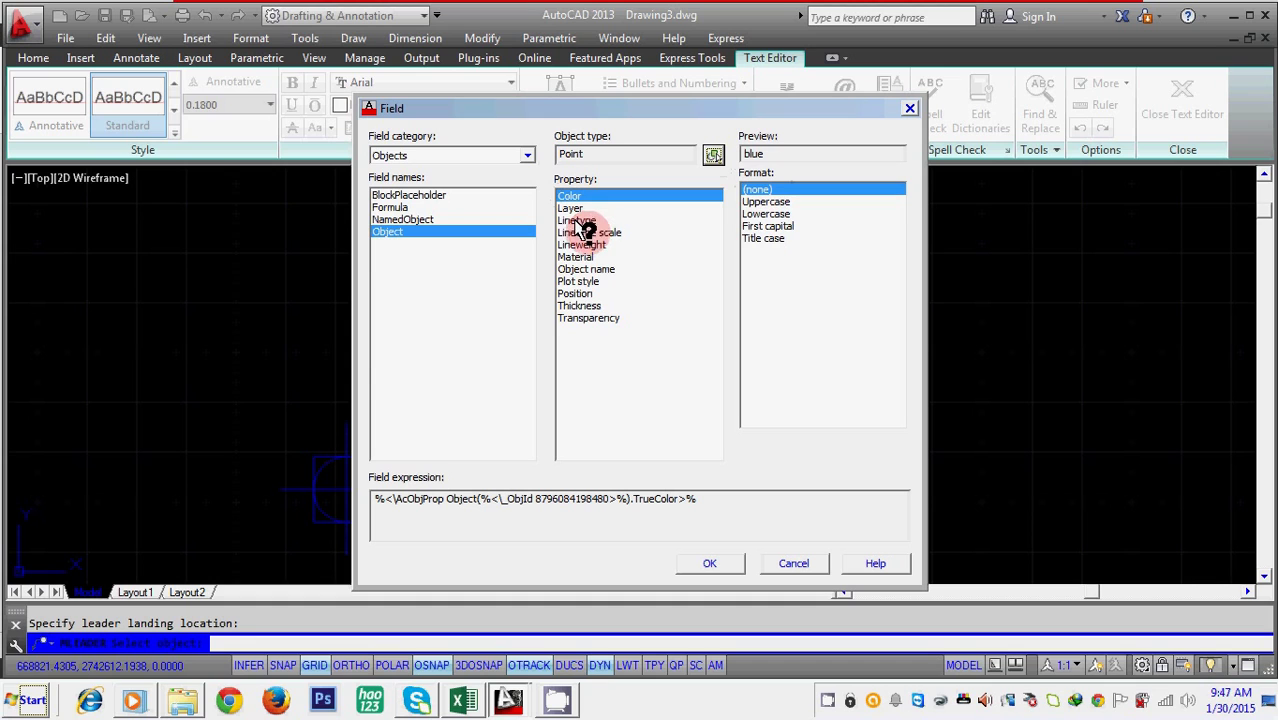
click(574, 293)
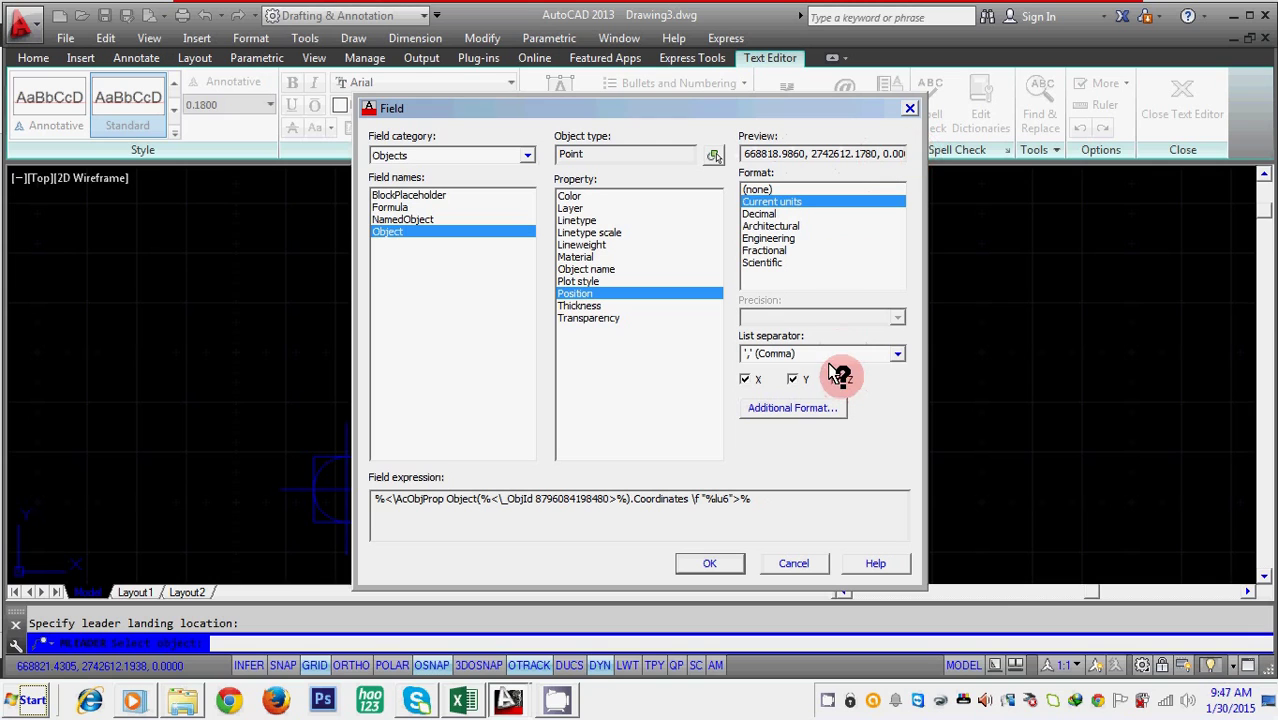
click(836, 379)
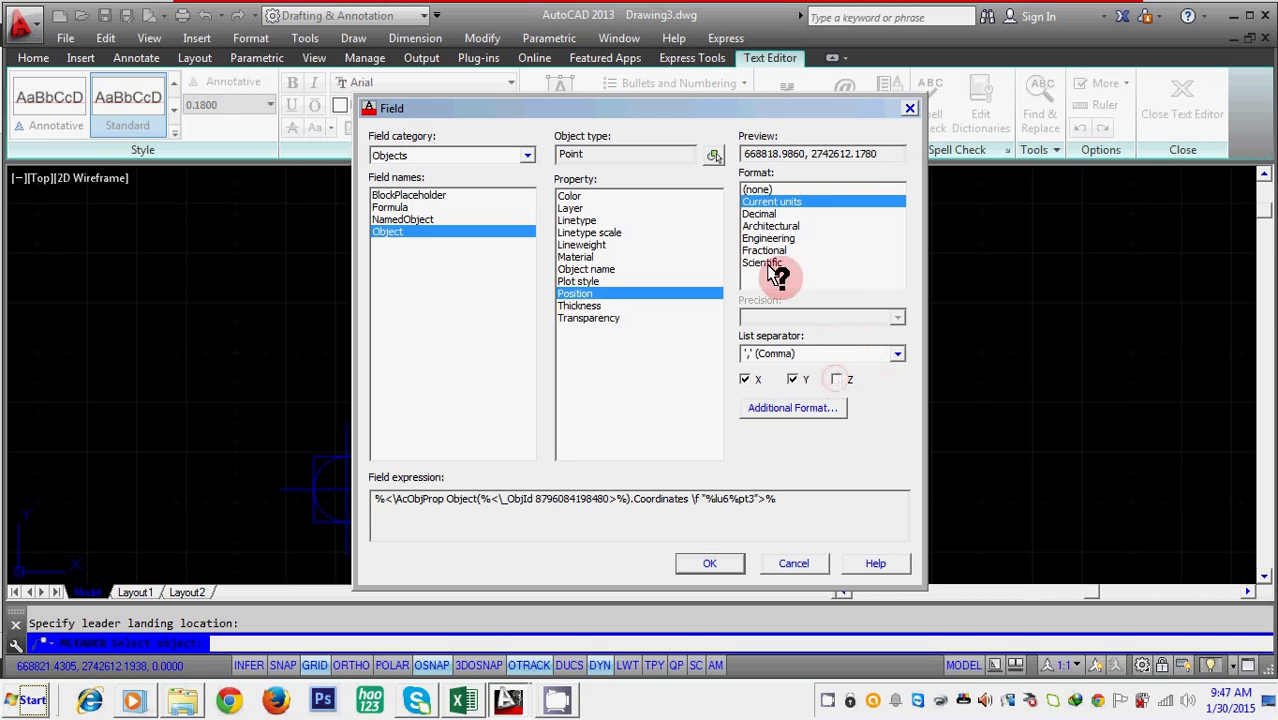
Add the prefix "E :-" and suffix "Y :-" to the coordinate field, insert it and finish the leader text
click(780, 408)
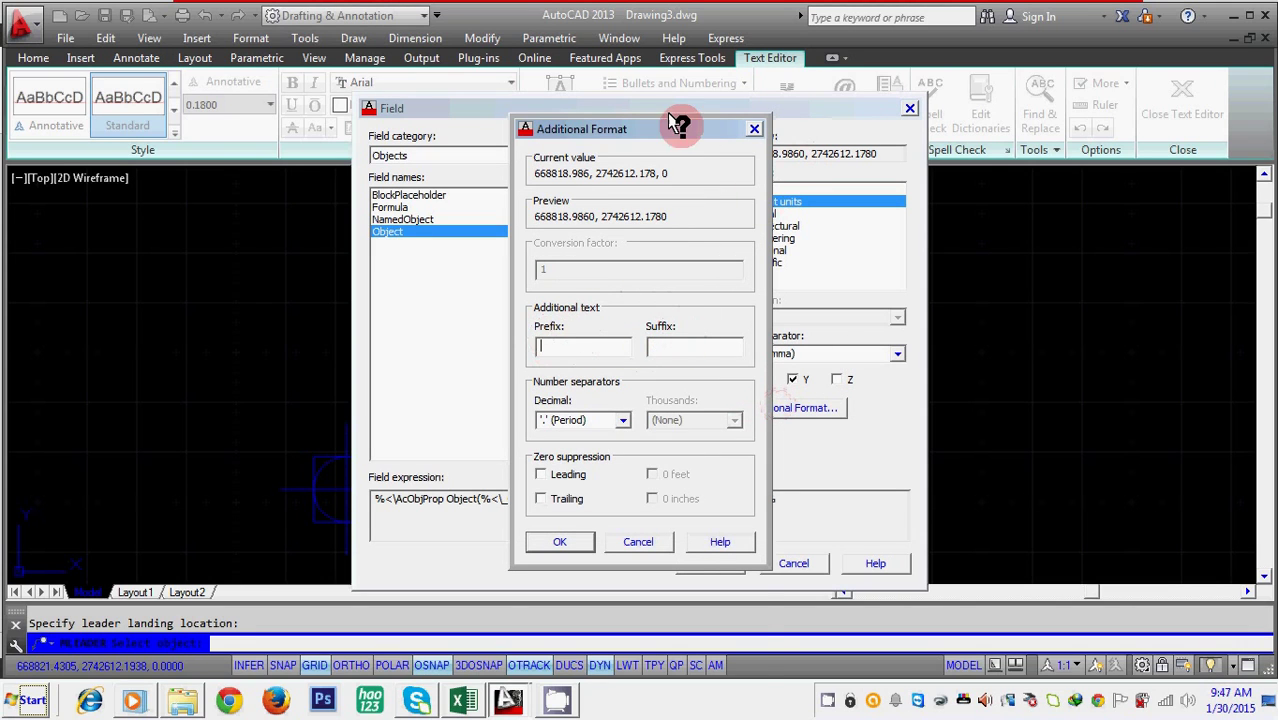
drag(665, 128, 515, 195)
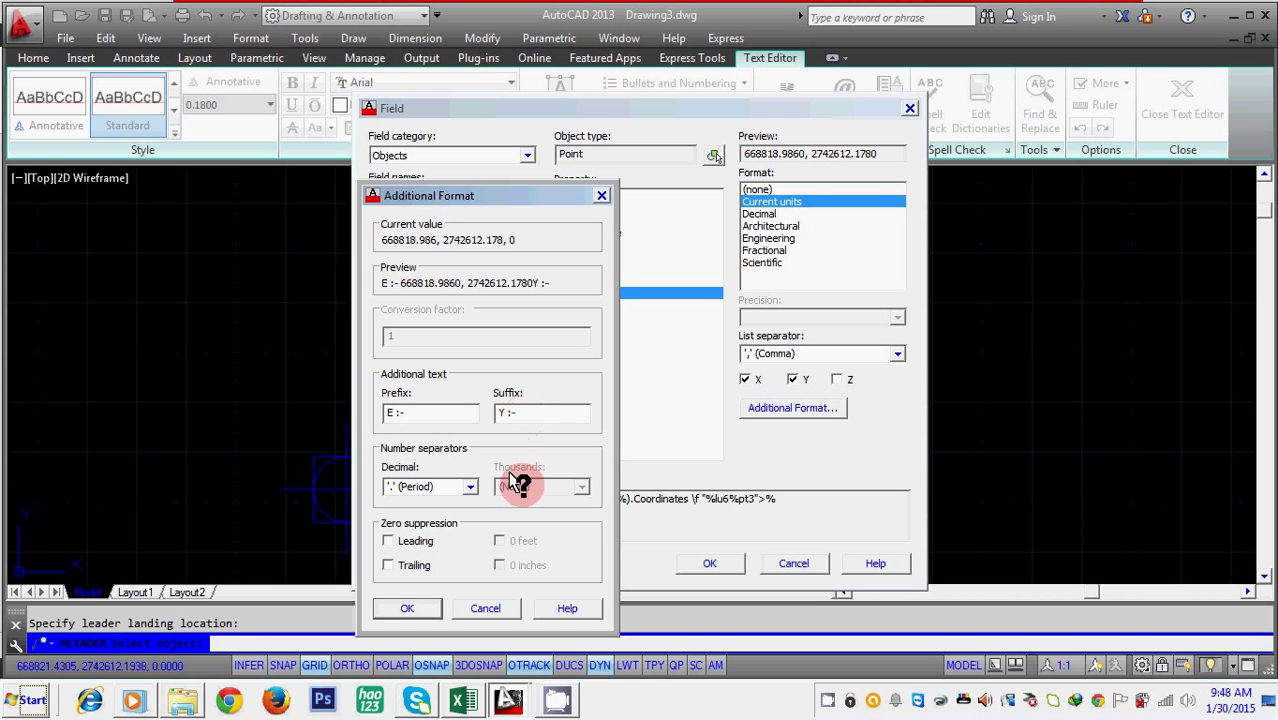
click(414, 606)
click(706, 562)
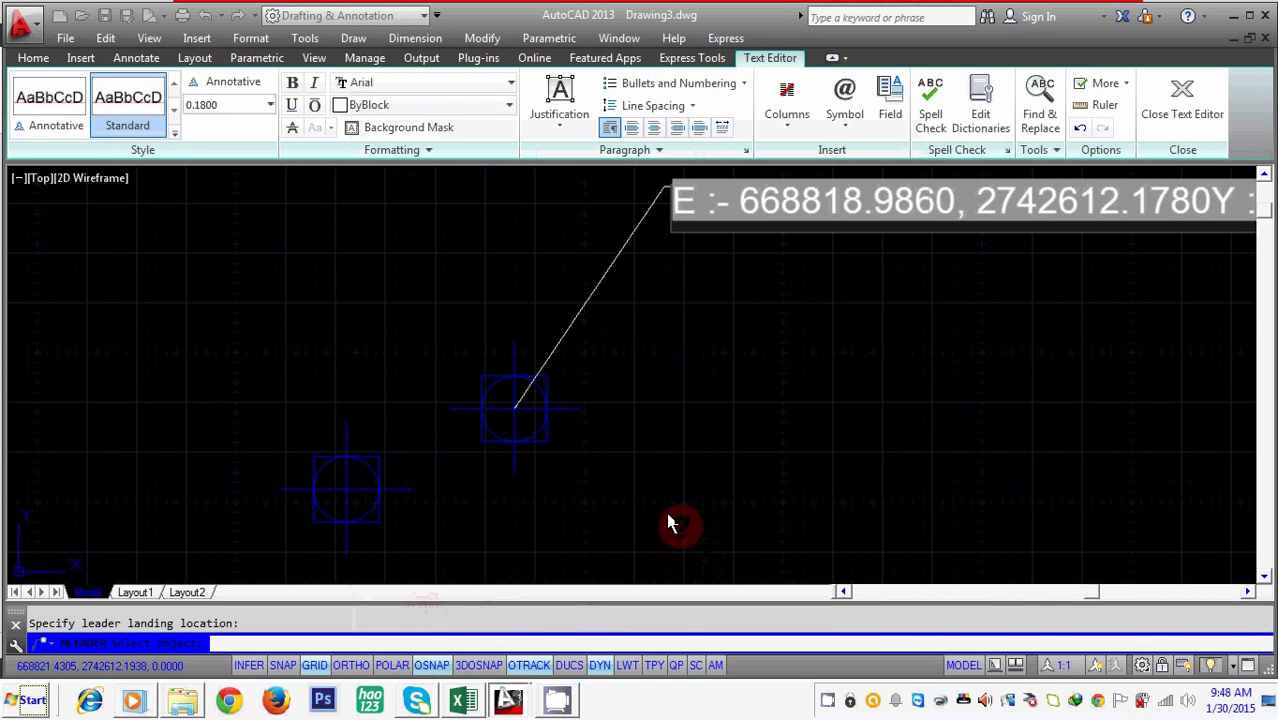
scroll(736, 380, down, 5)
click(802, 417)
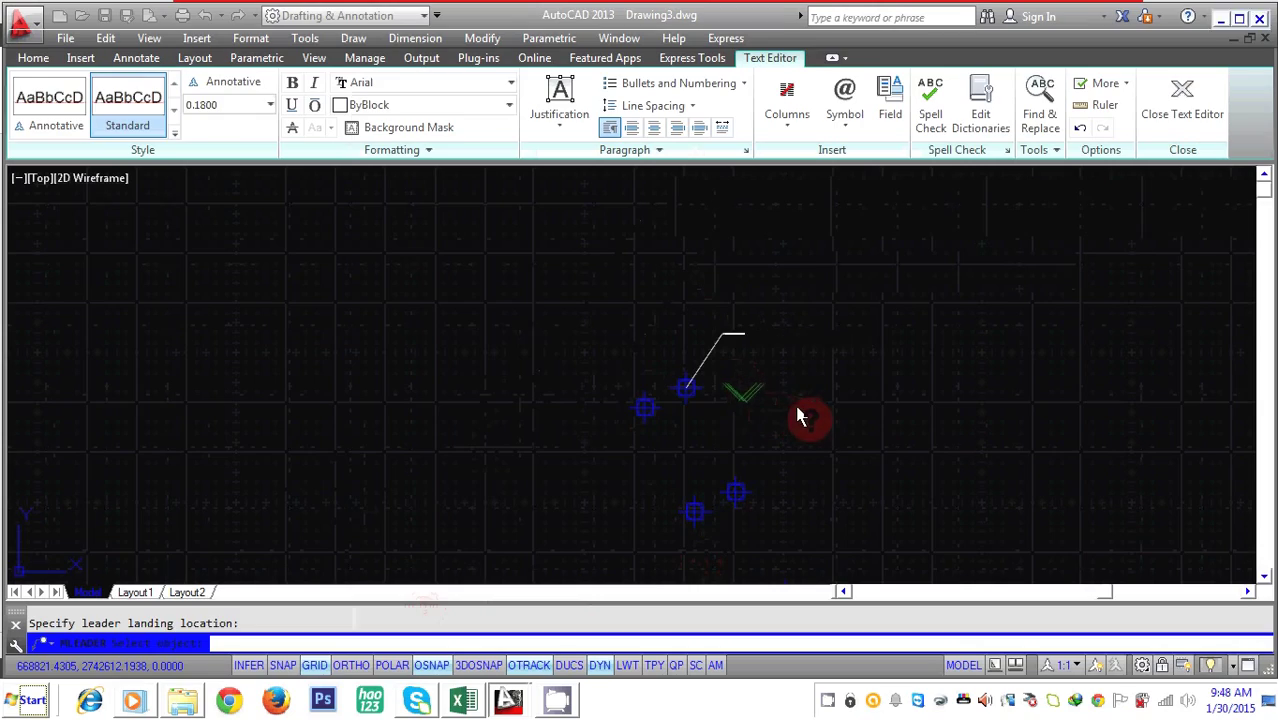
Open the properties of the new multileader and set its arrowhead size to 2
scroll(736, 345, up, 5)
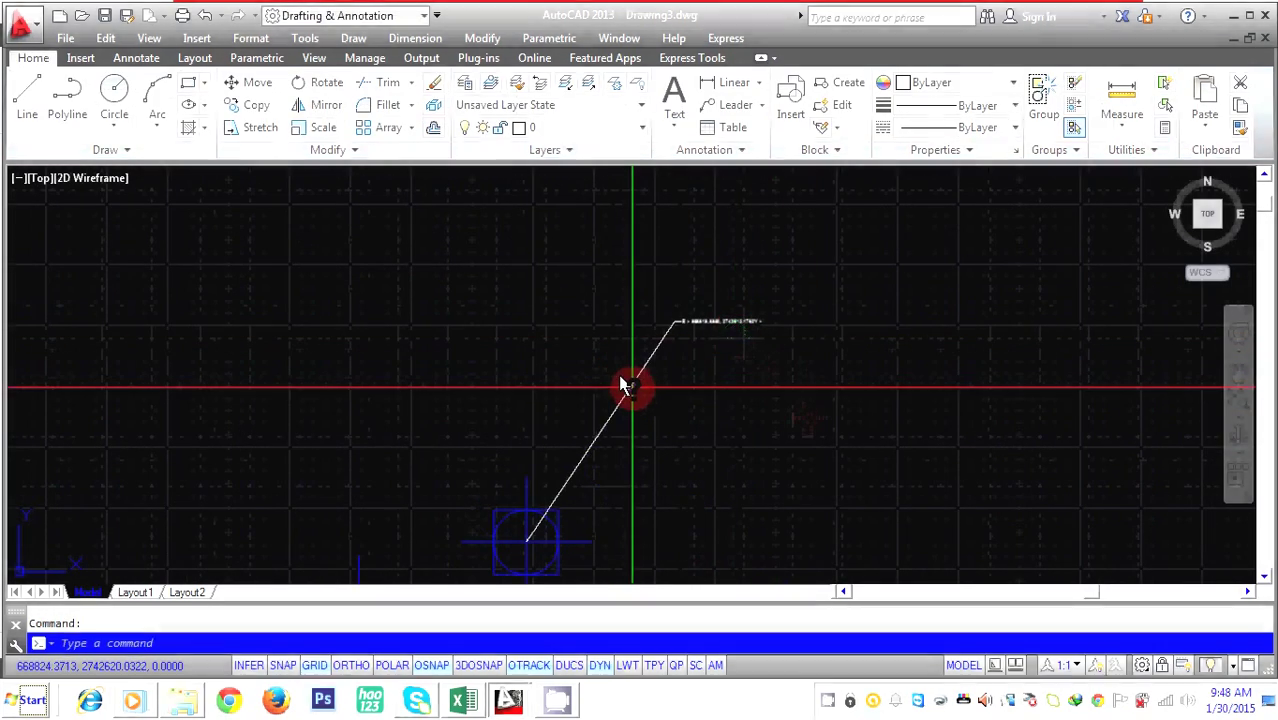
click(630, 374)
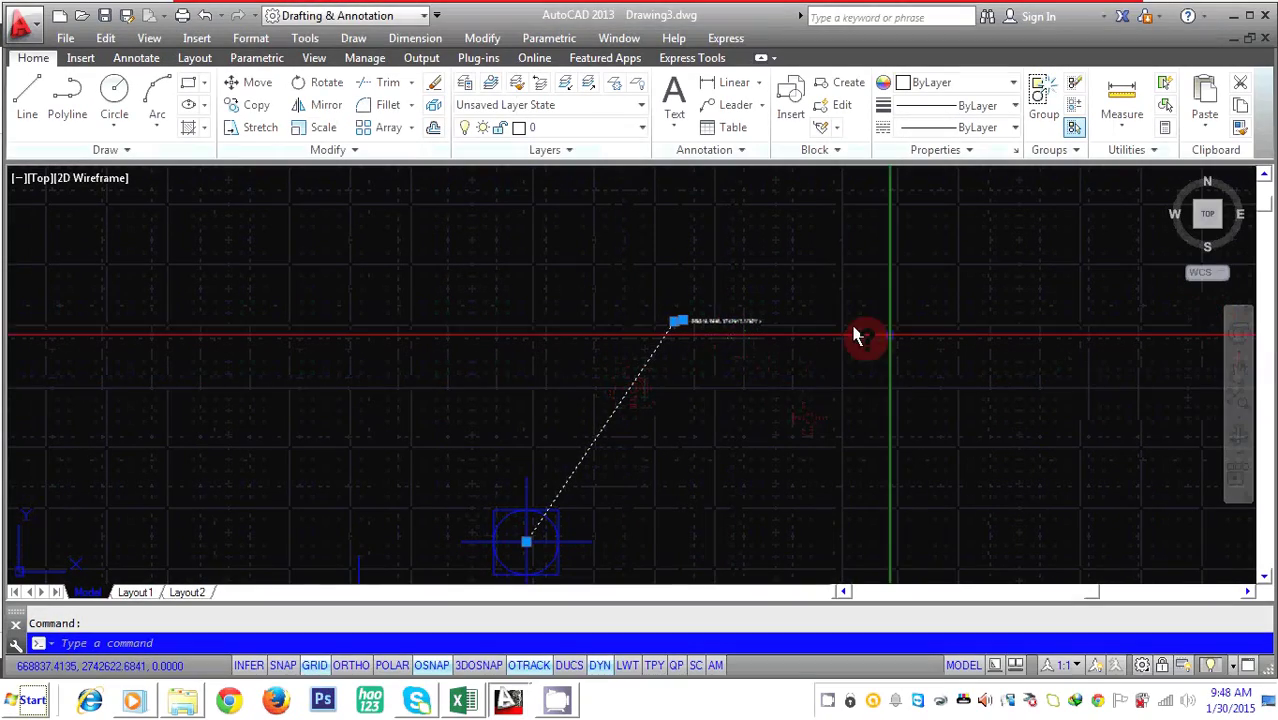
key(Escape)
text(PR)
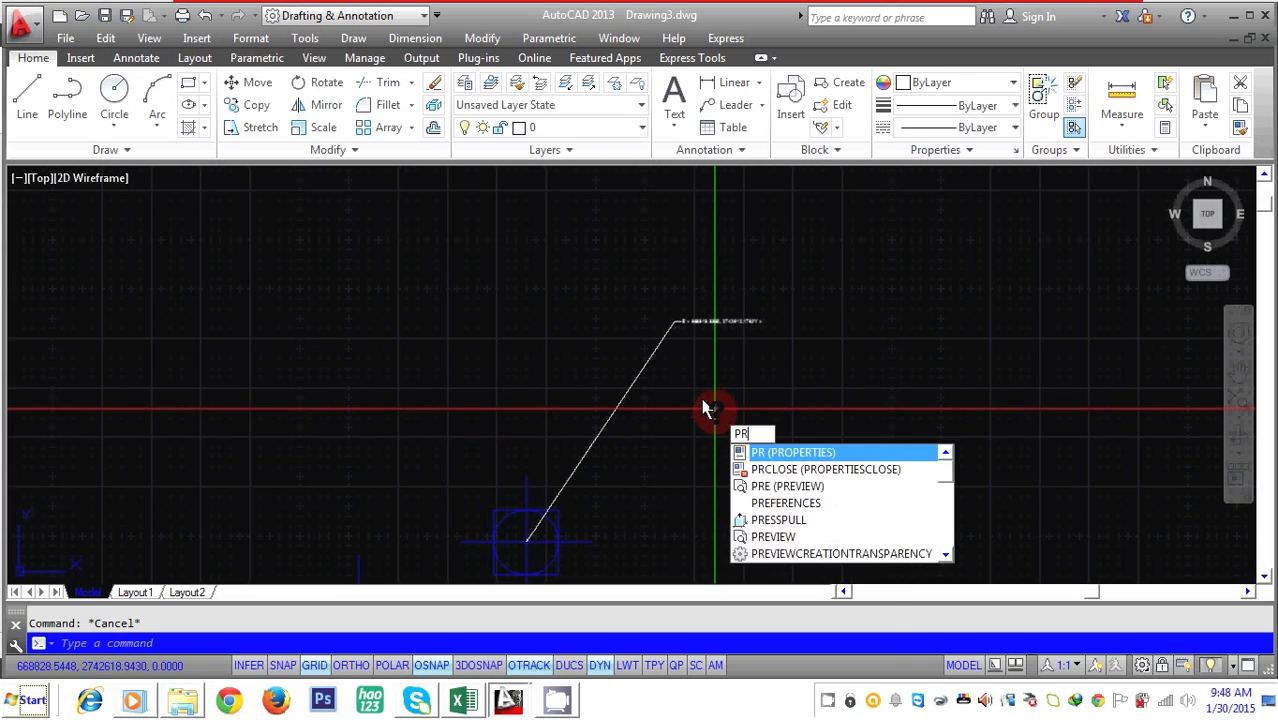
key(Return)
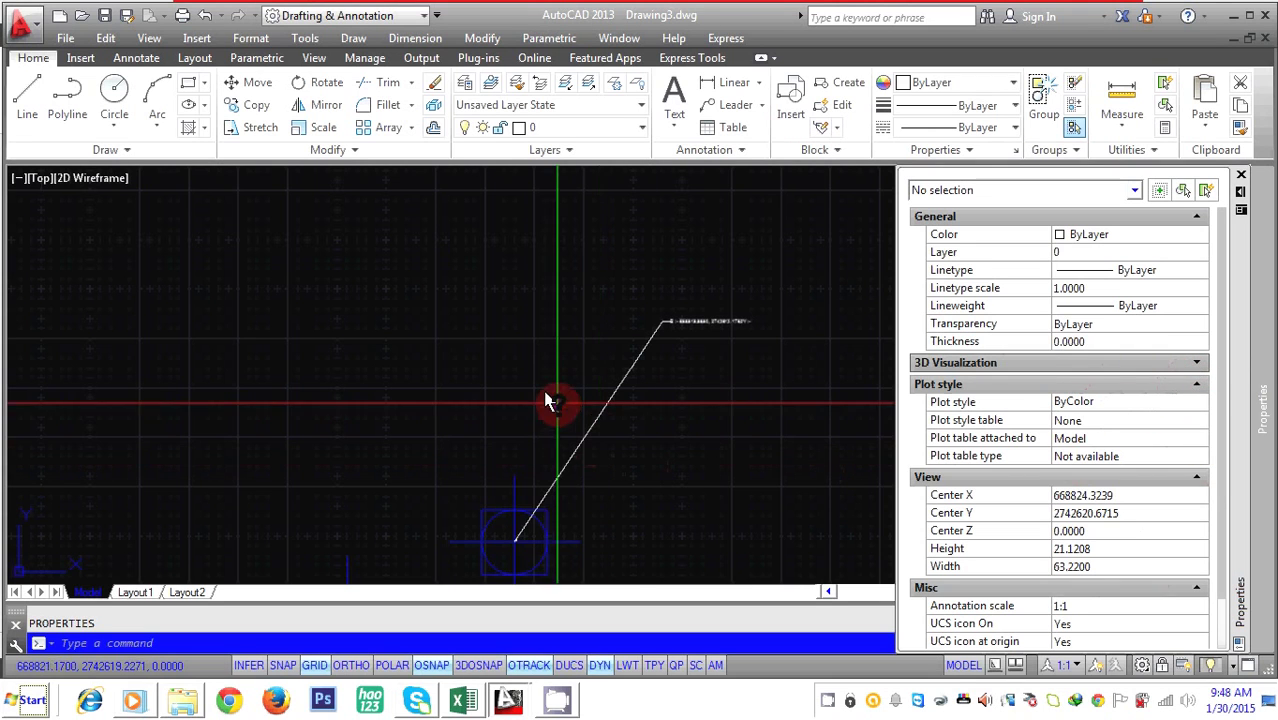
key(ctrl+1)
click(587, 419)
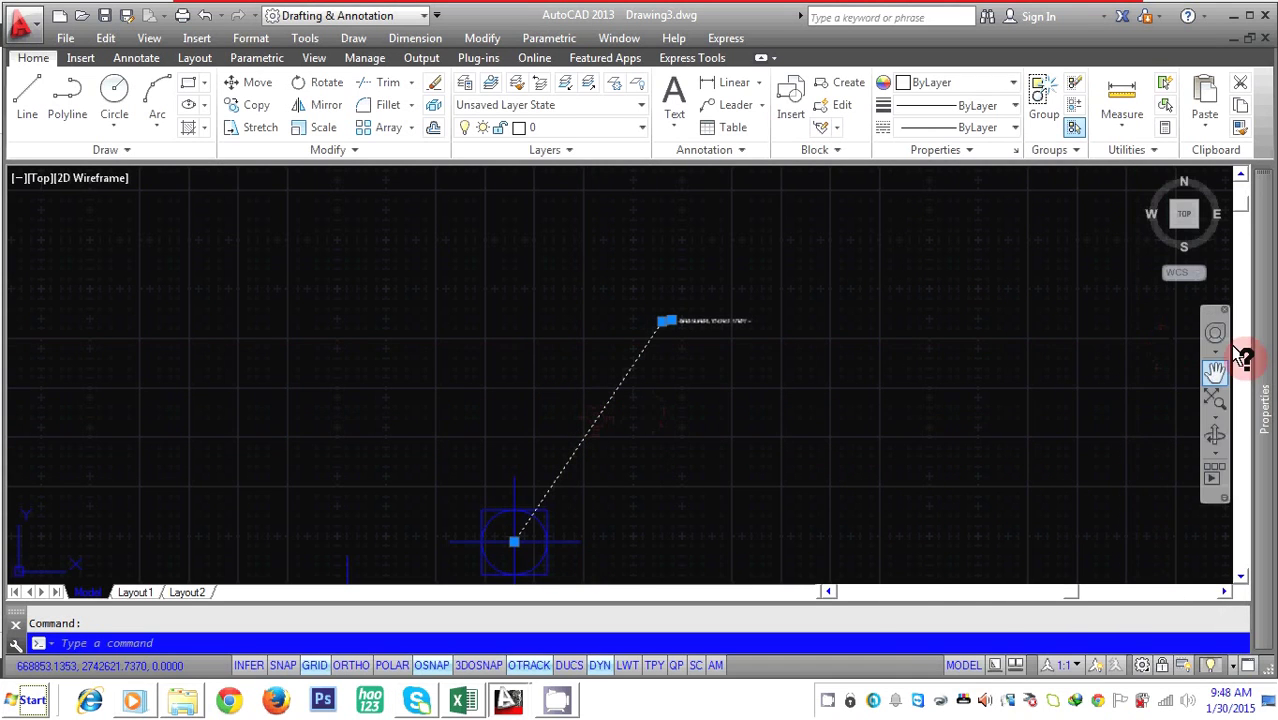
mouse_move(1255, 358)
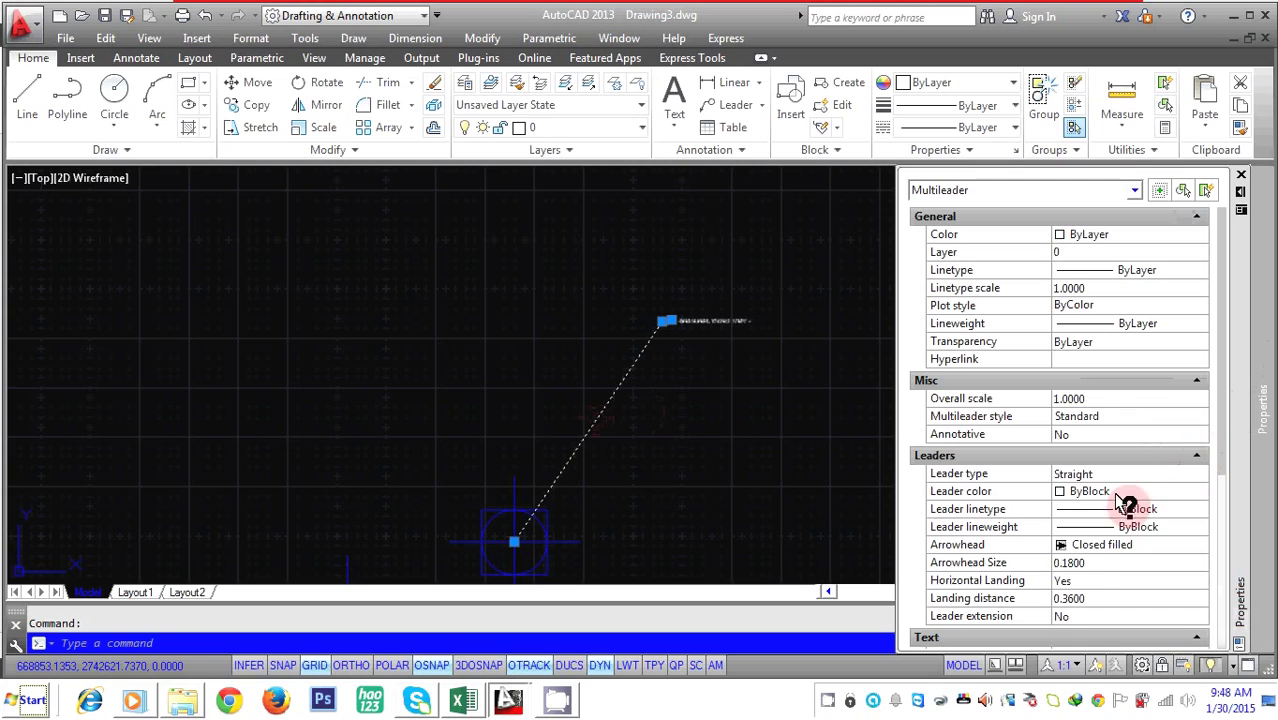
click(1078, 560)
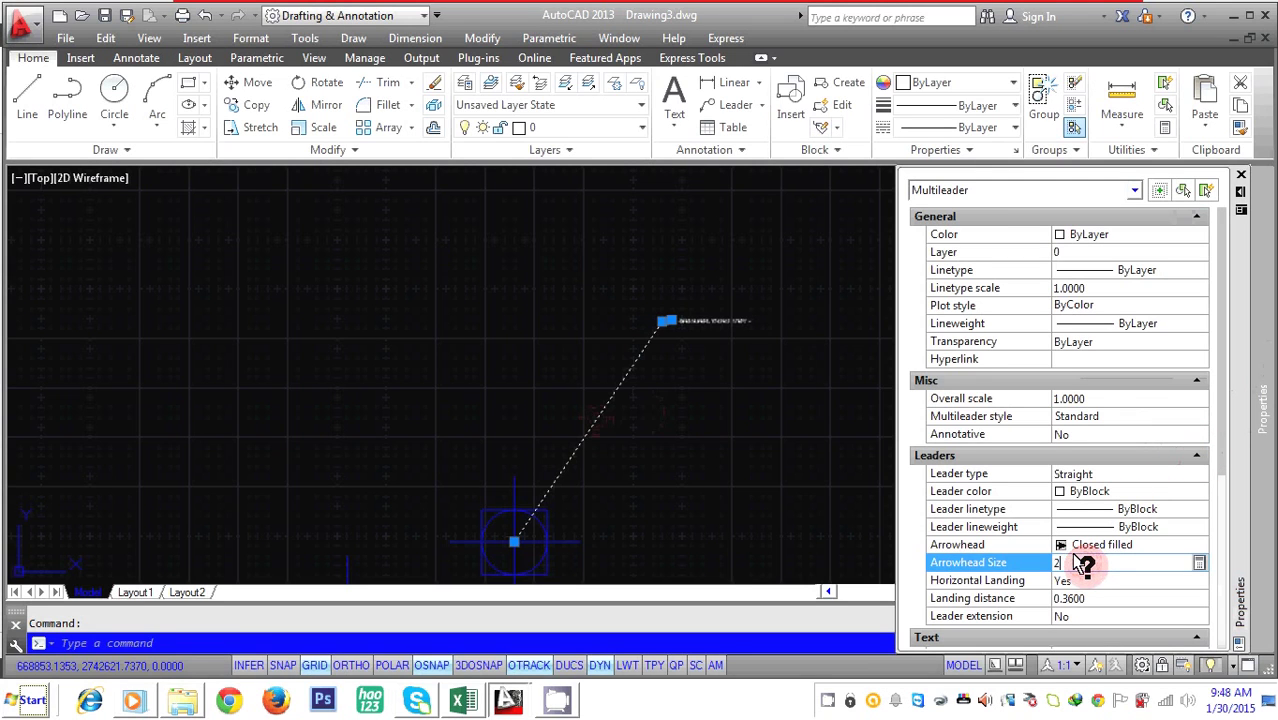
key(Tab)
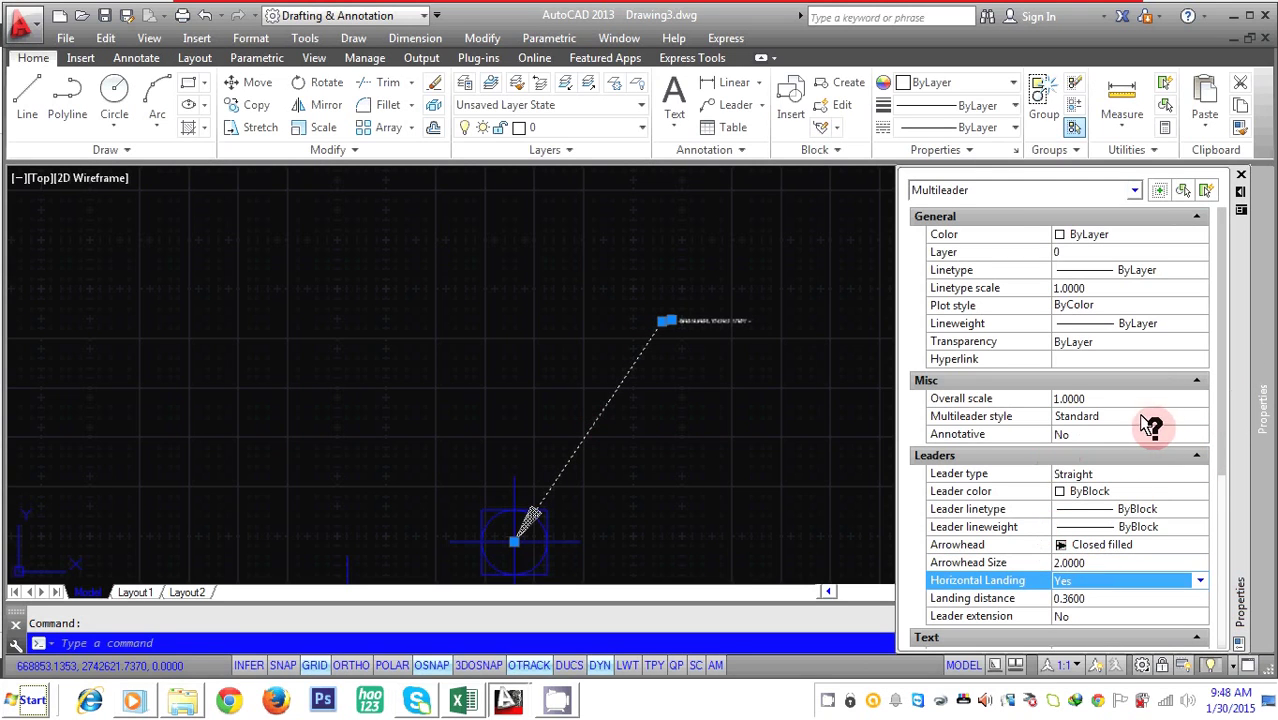
Set the multileader's text height to 1, deselect it and close its properties
click(1196, 635)
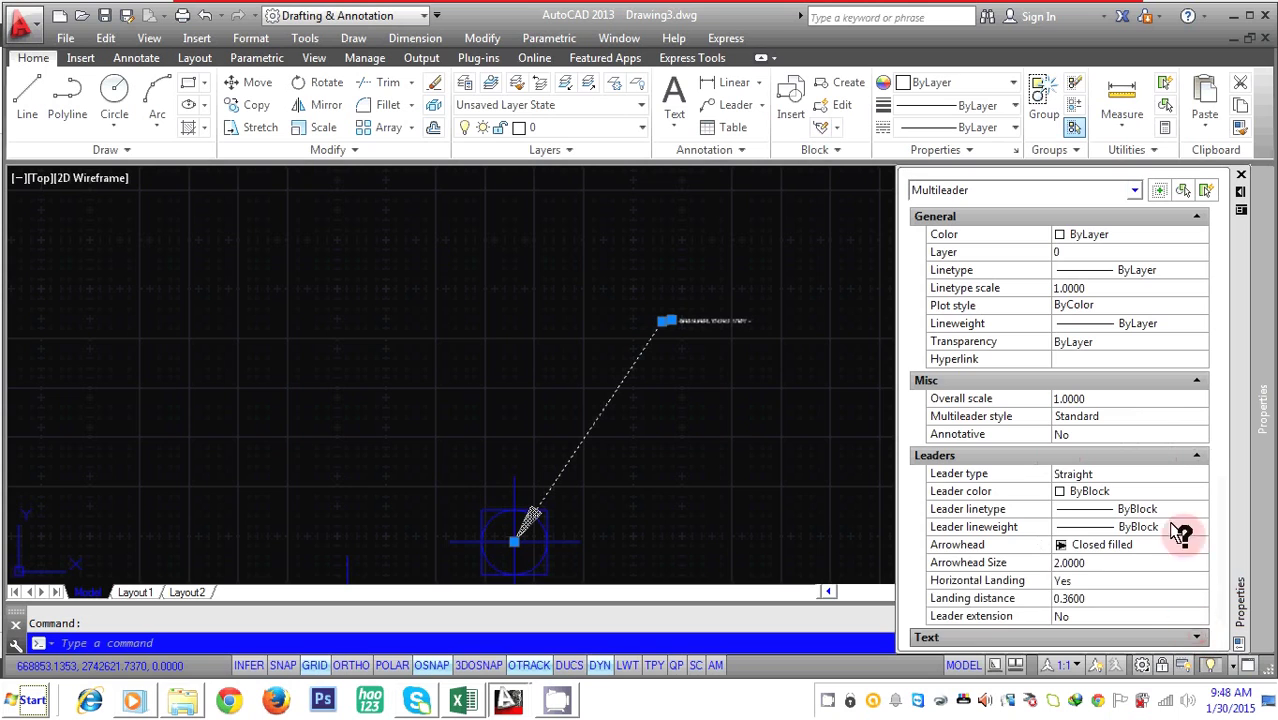
click(1195, 455)
click(1195, 476)
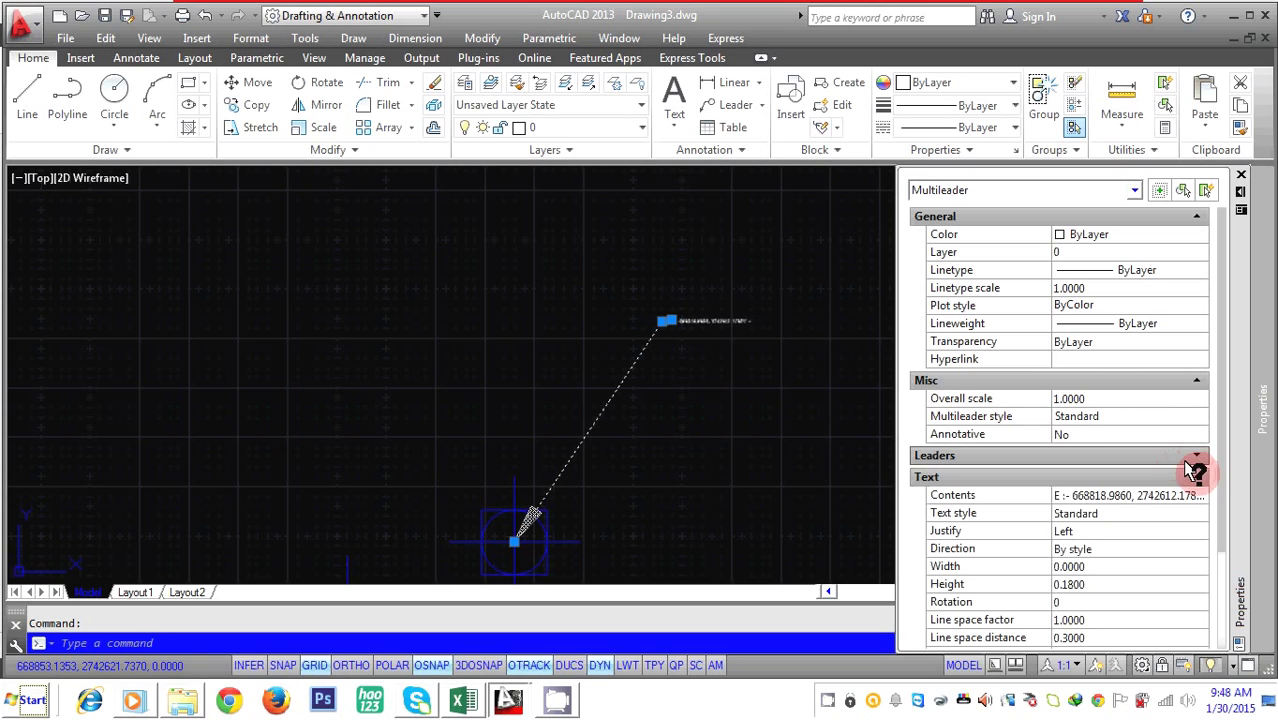
click(1087, 584)
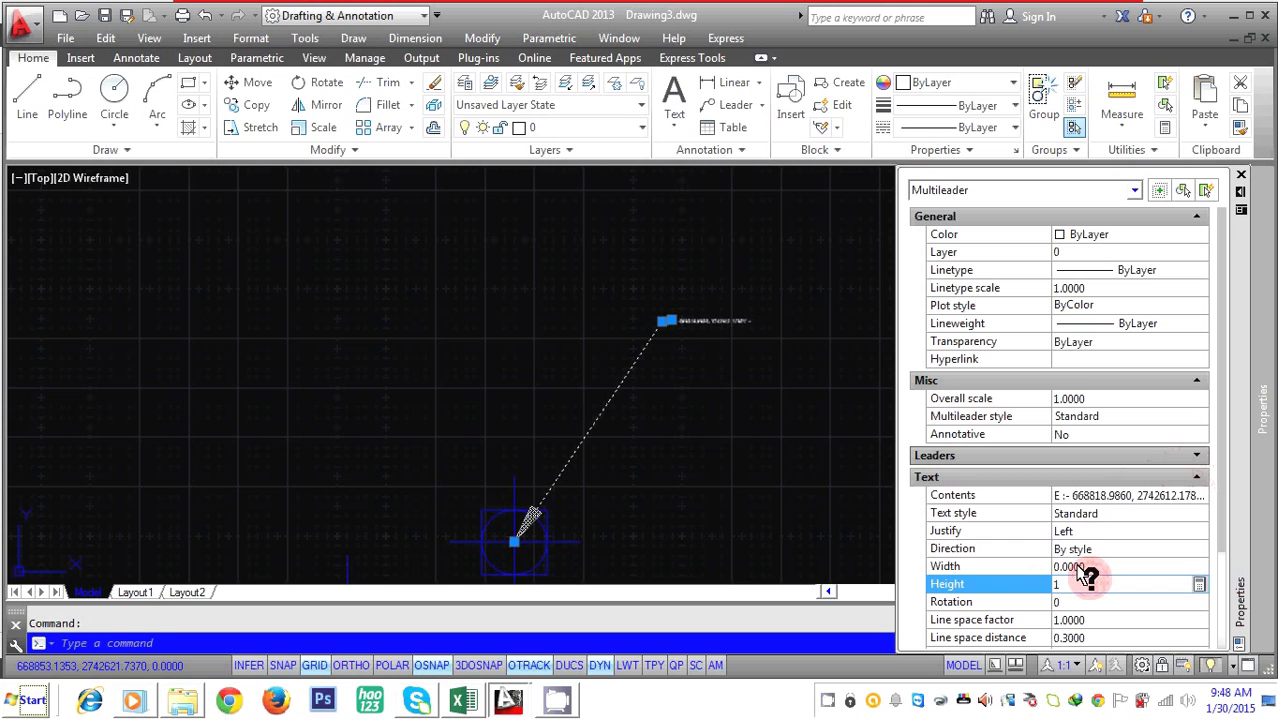
text(1)
key(Tab)
click(790, 434)
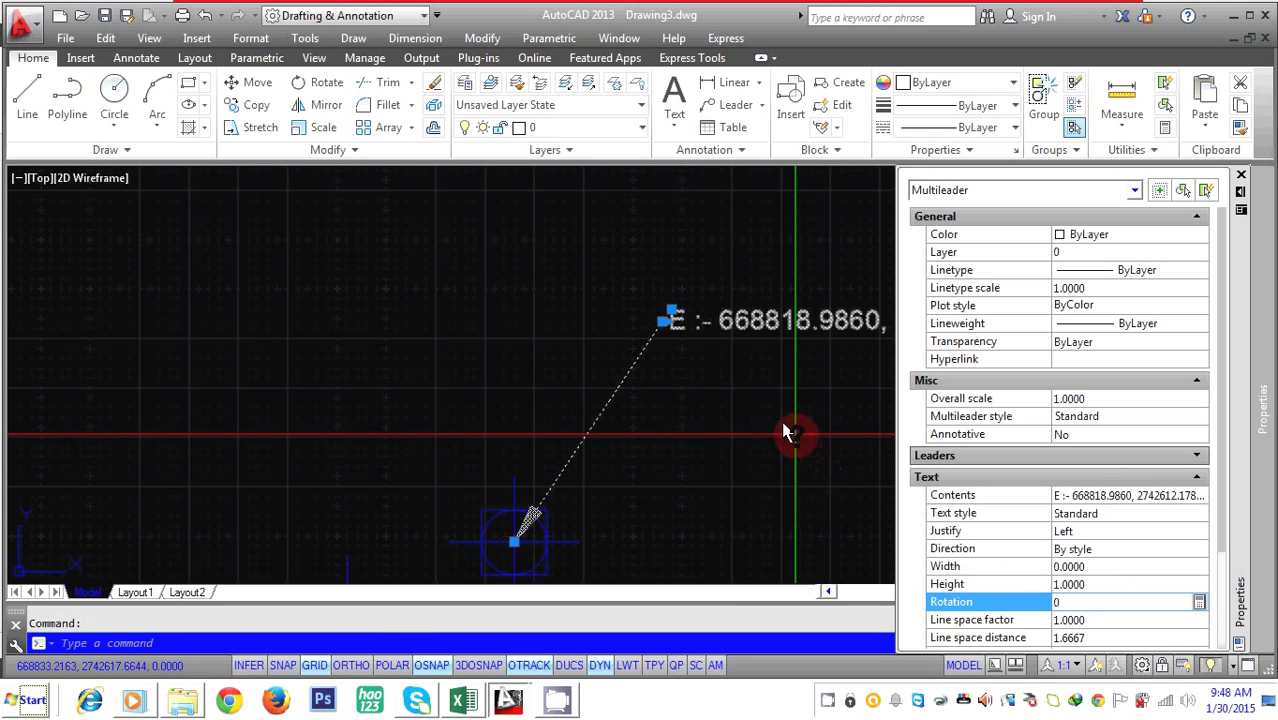
key(Escape)
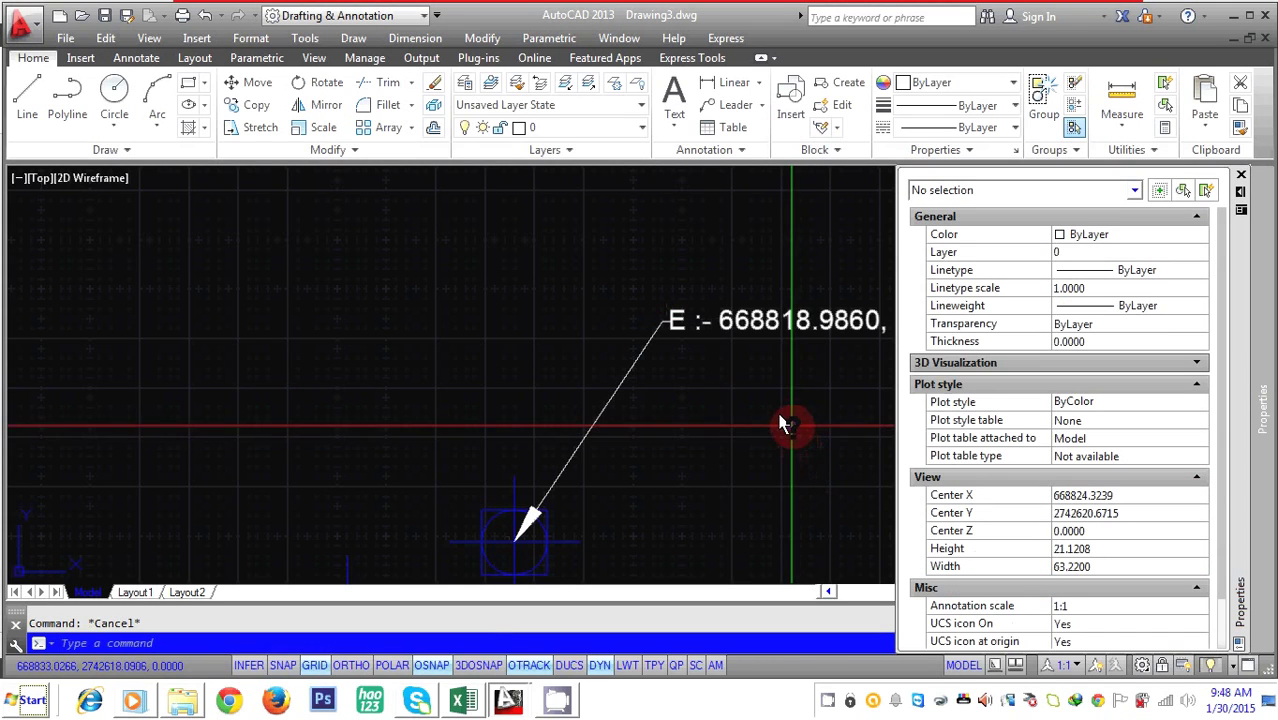
click(1241, 174)
Examine the multileader's coordinate text up close, checking its E prefix, the coordinate values and the Y suffix
scroll(768, 330, up, 5)
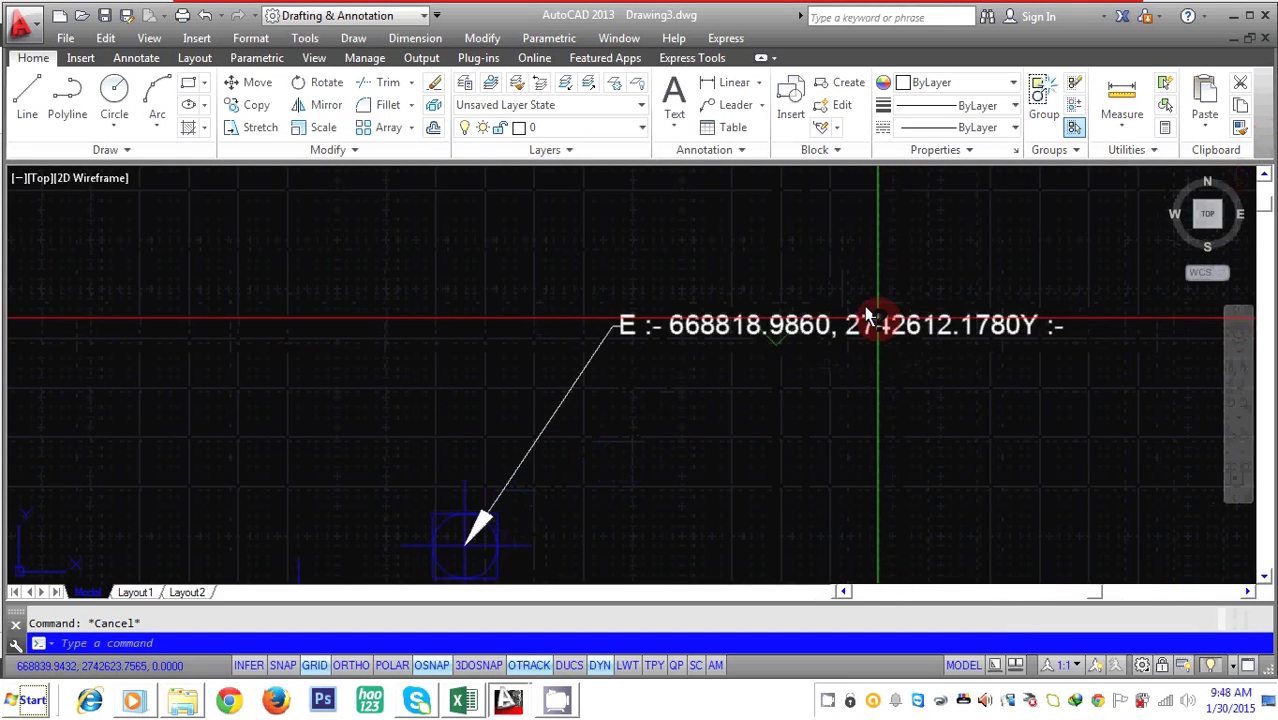
scroll(1019, 355, down, 2)
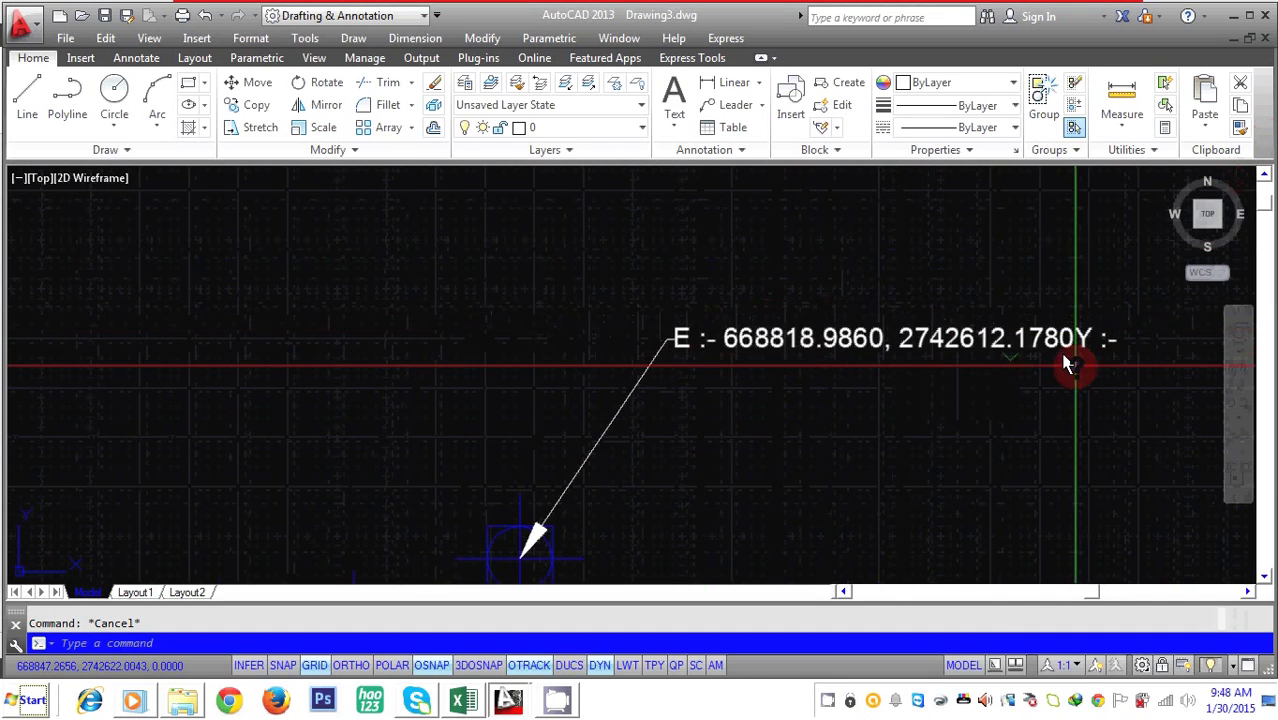
middle_drag(1061, 365, 902, 345)
scroll(928, 325, up, 2)
scroll(928, 325, up, 2)
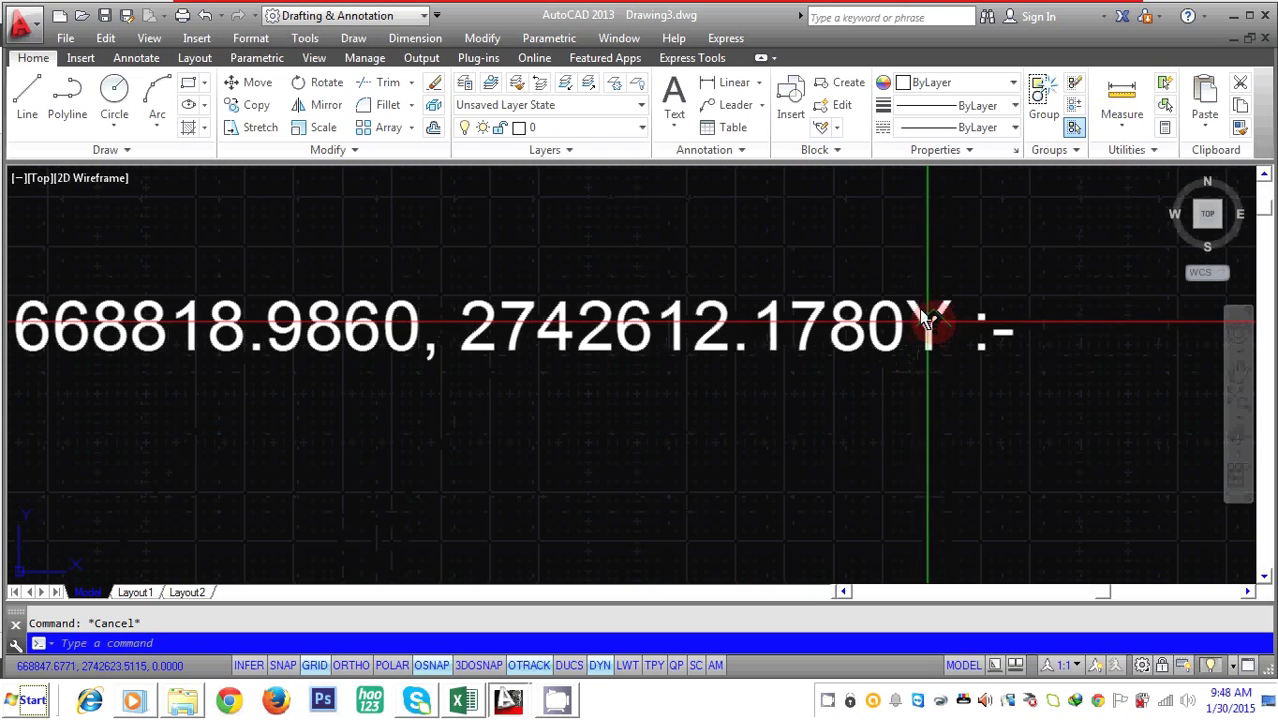
scroll(910, 325, down, 2)
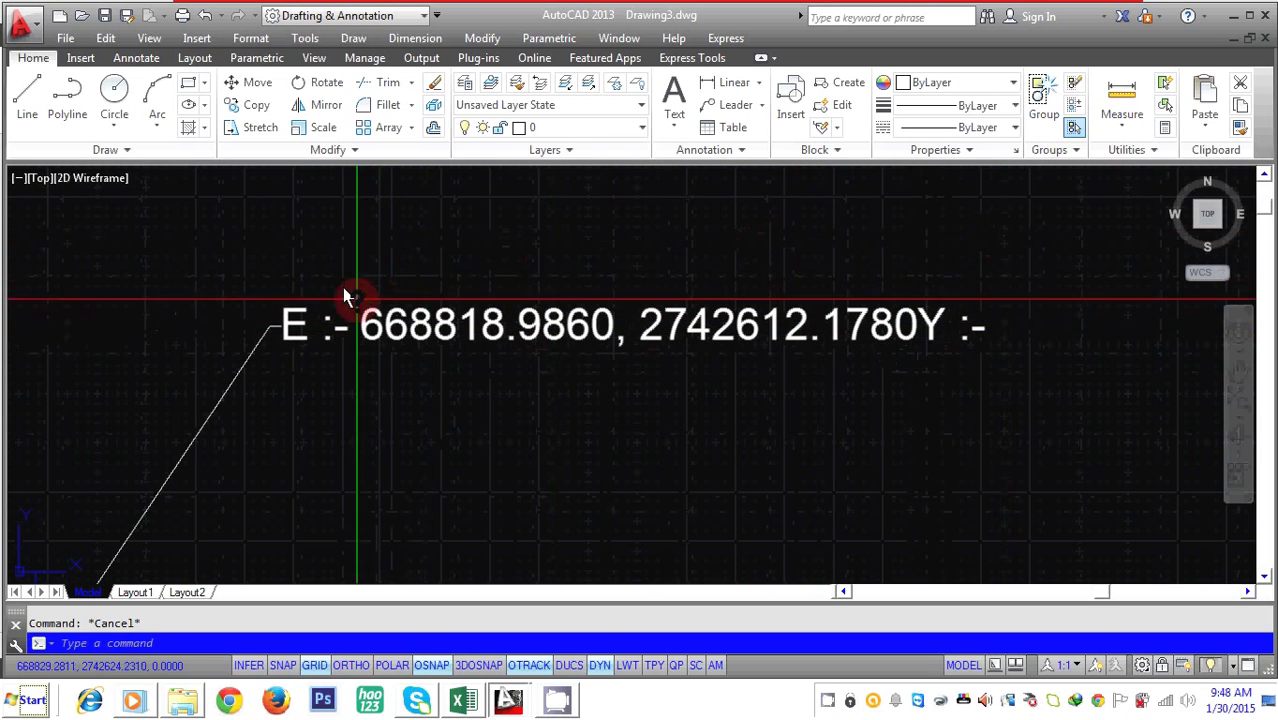
middle_drag(316, 313, 394, 294)
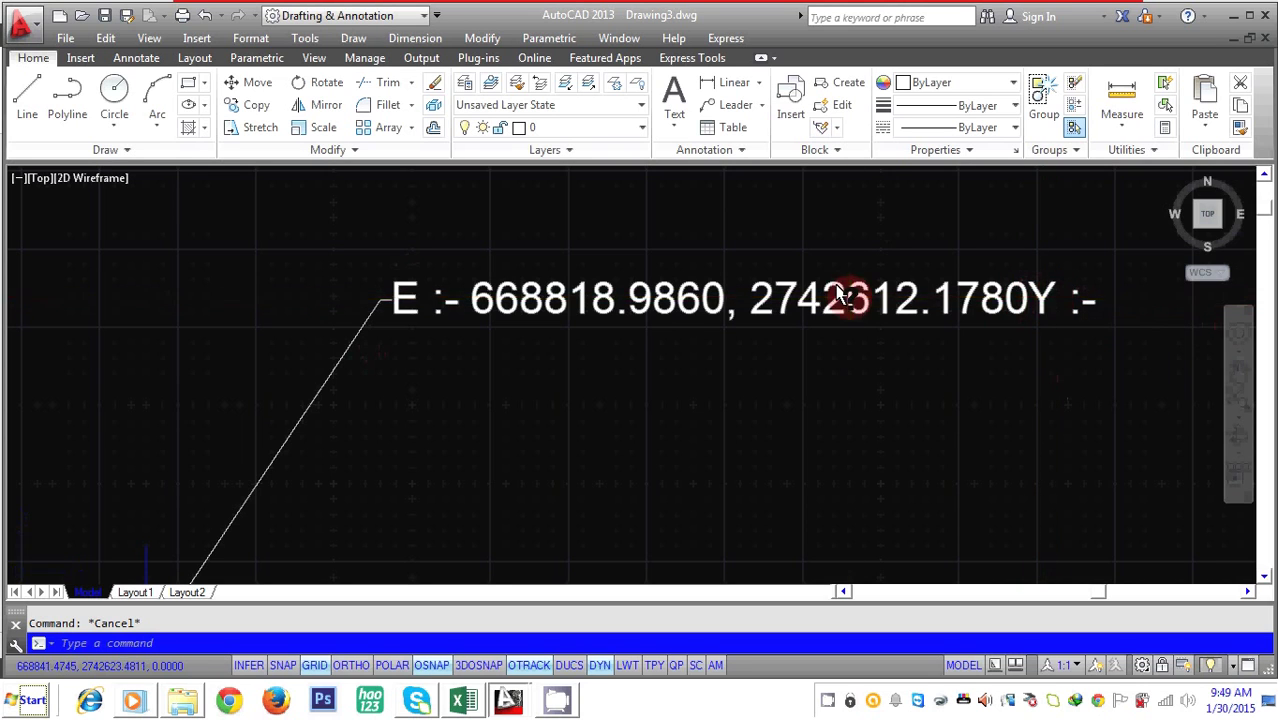
Begin copying the coordinate multileader, using its arrowhead tip at the northernmost point as the base point
scroll(842, 297, down, 6)
text(O)
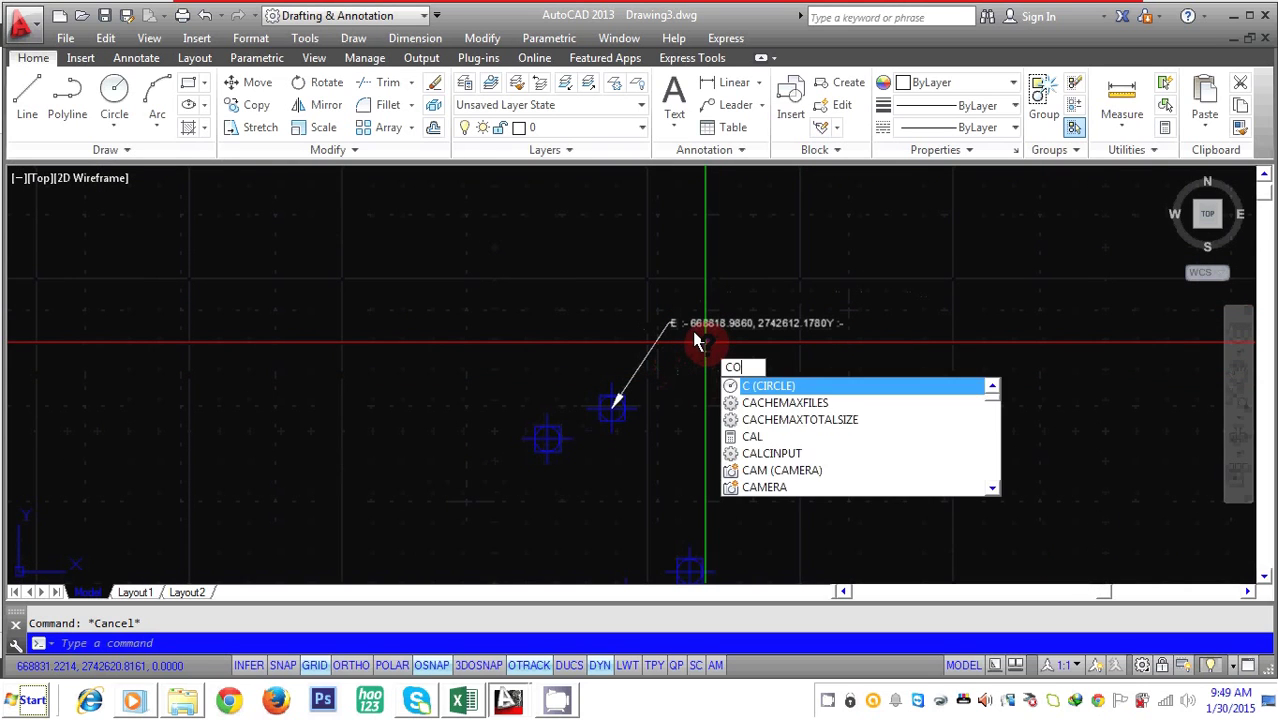
key(Return)
click(806, 265)
click(707, 352)
key(Return)
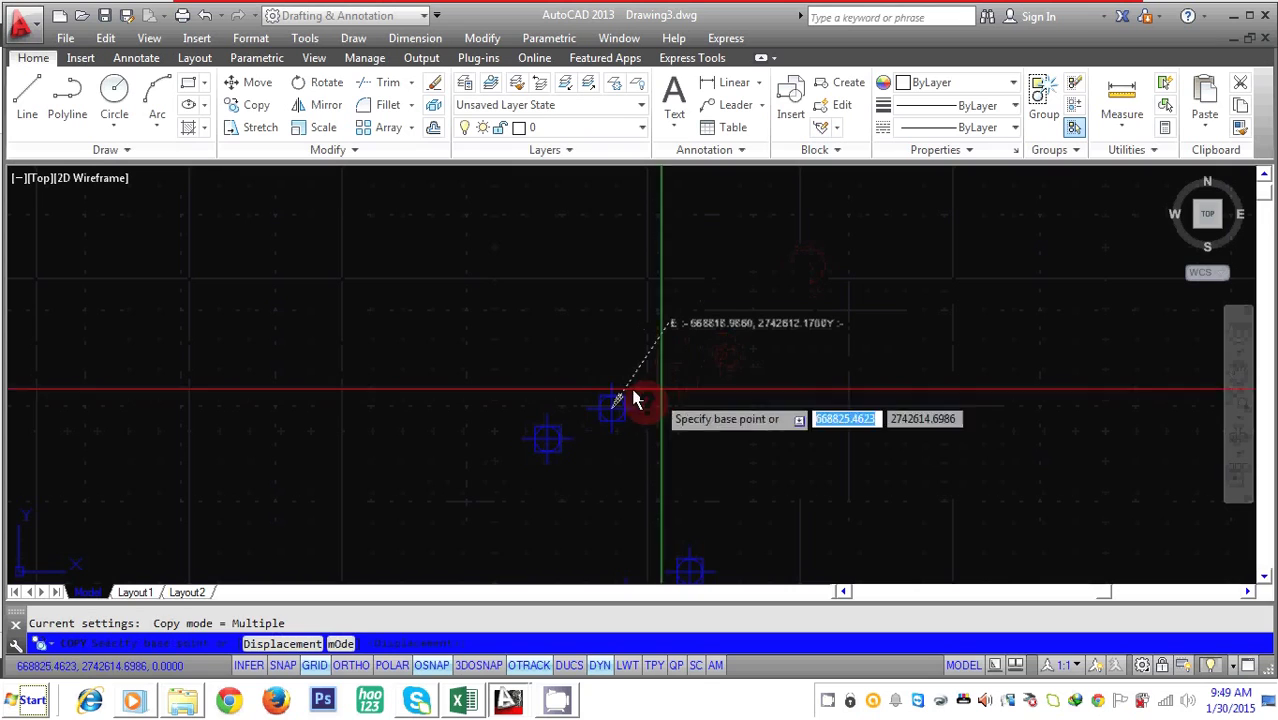
scroll(615, 402, up, 6)
click(694, 366)
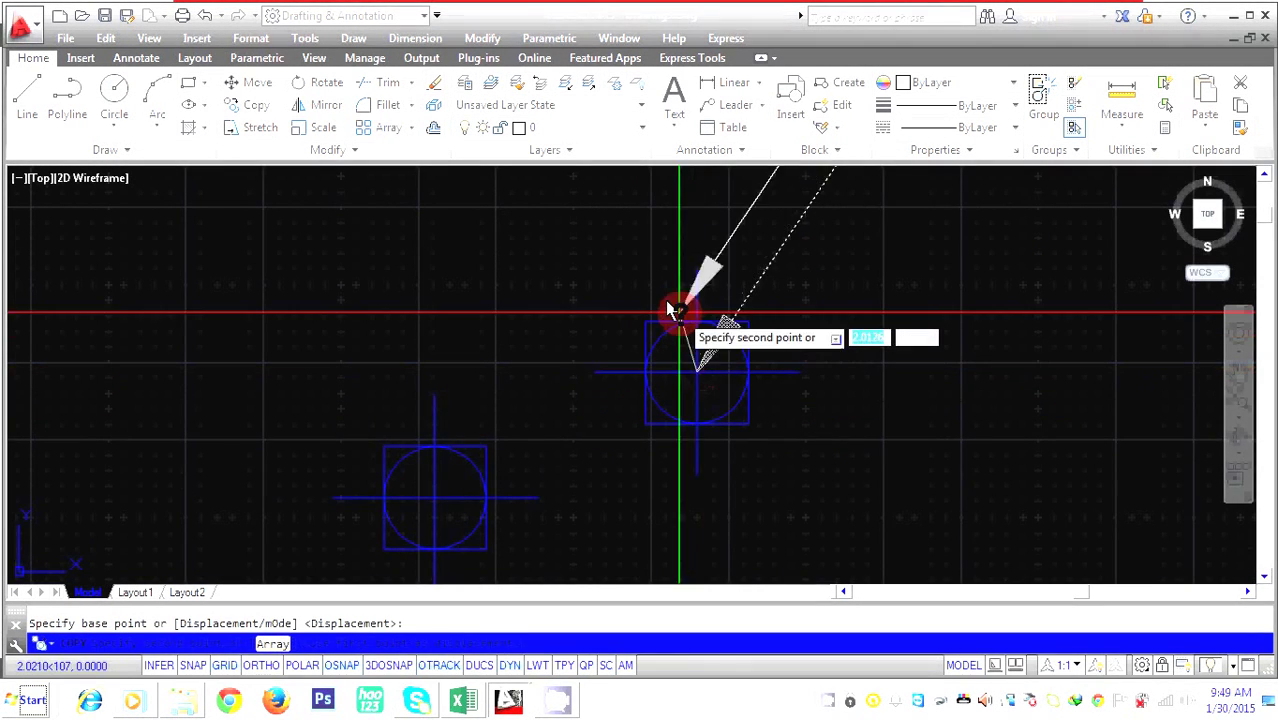
Place five copies of the multileader on other plotted points to the south and end the copy command
scroll(739, 423, down, 5)
scroll(722, 420, up, 4)
scroll(716, 398, up, 8)
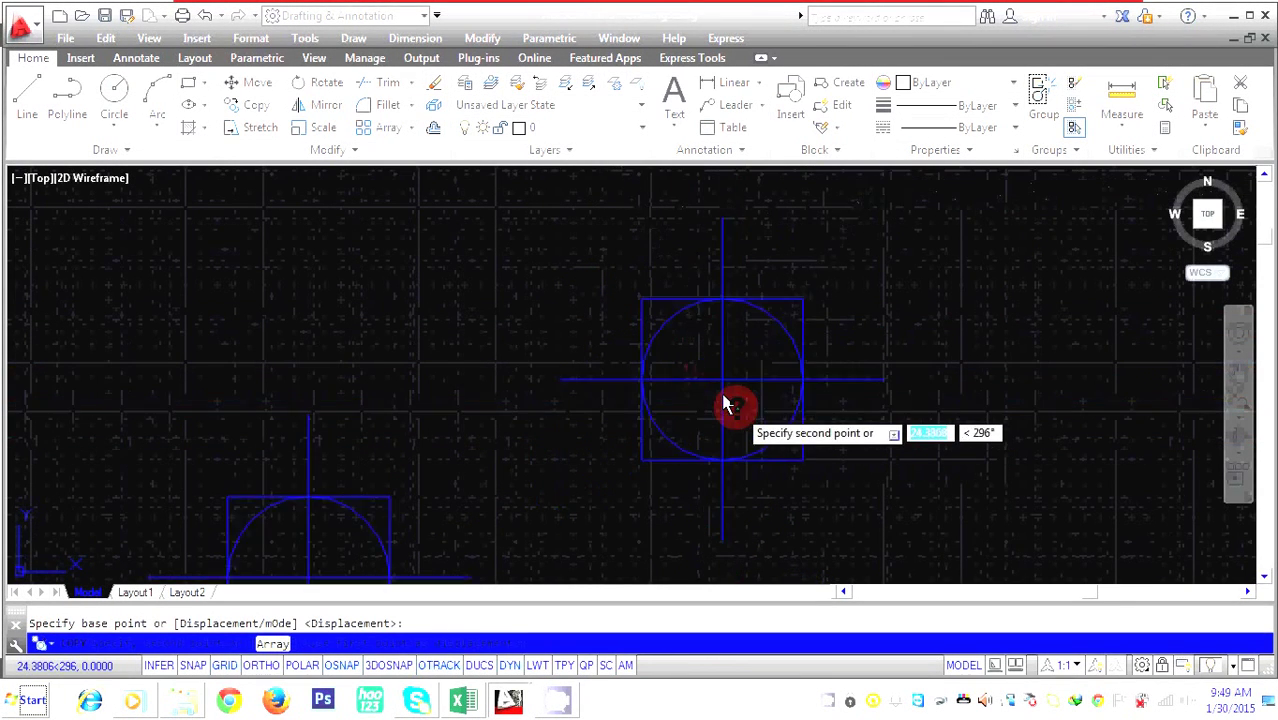
scroll(700, 340, down, 5)
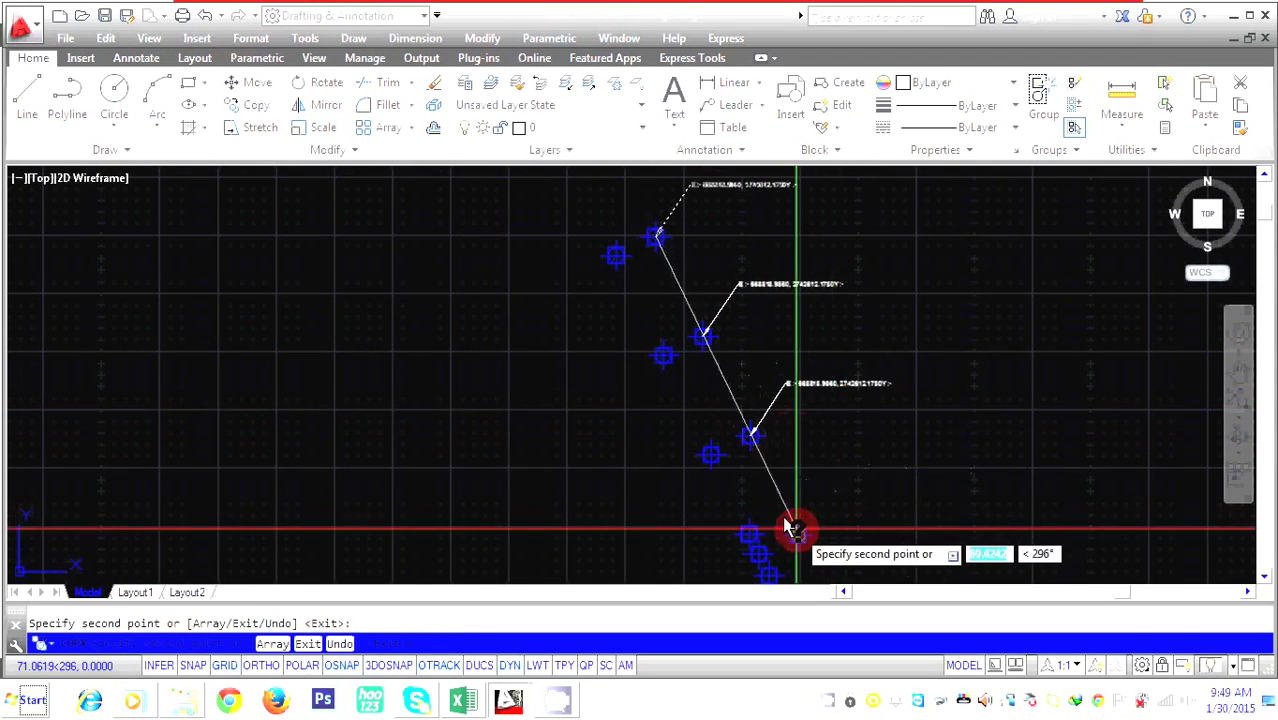
scroll(790, 528, up, 4)
scroll(710, 380, down, 4)
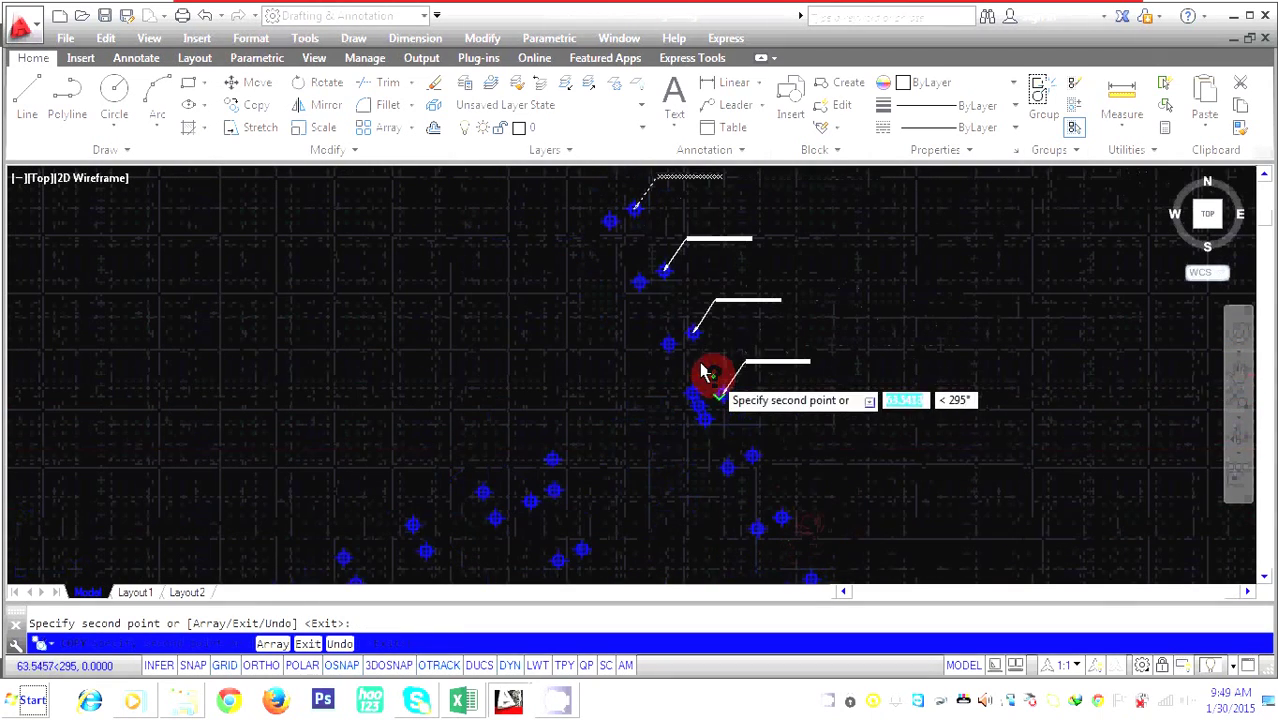
scroll(548, 456, up, 4)
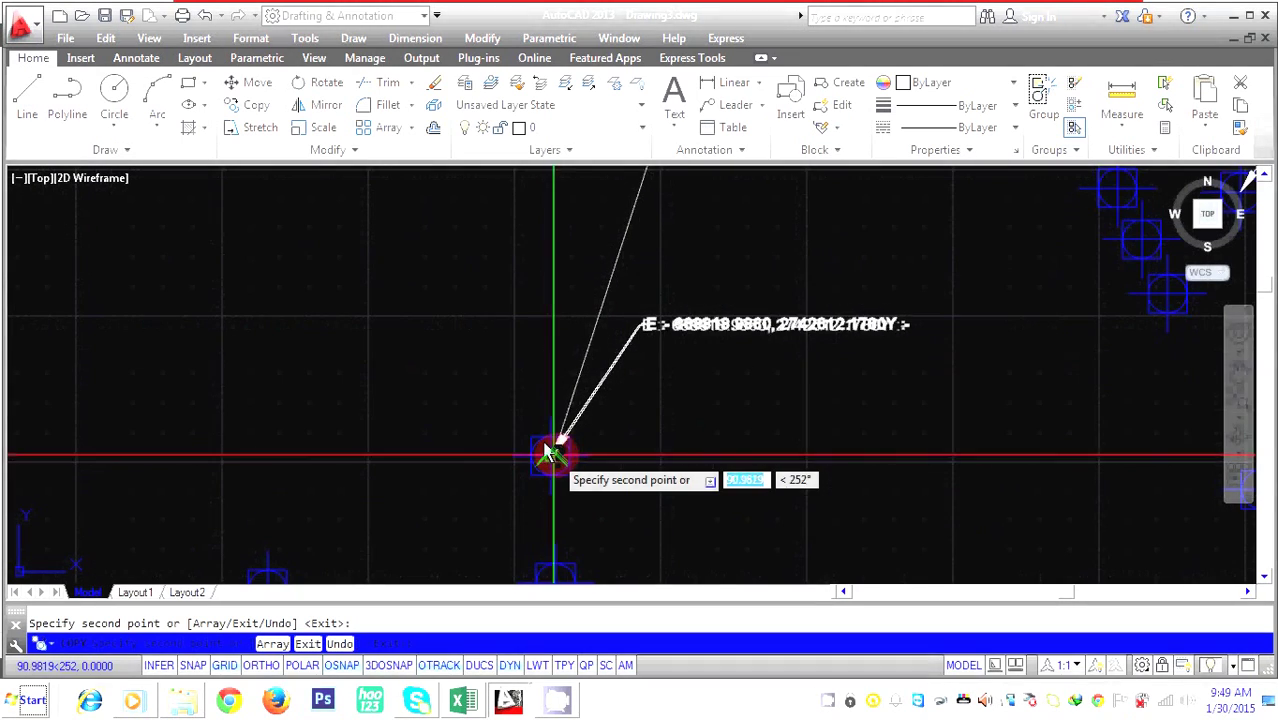
scroll(565, 420, down, 3)
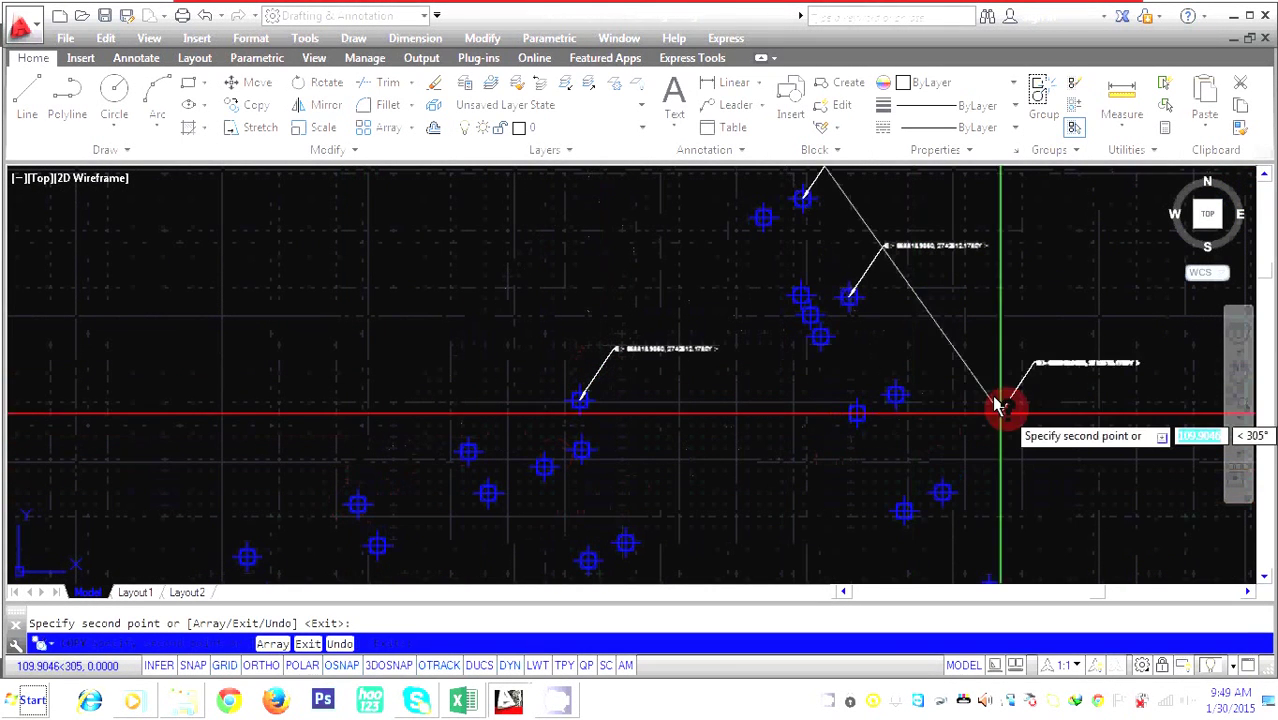
click(893, 395)
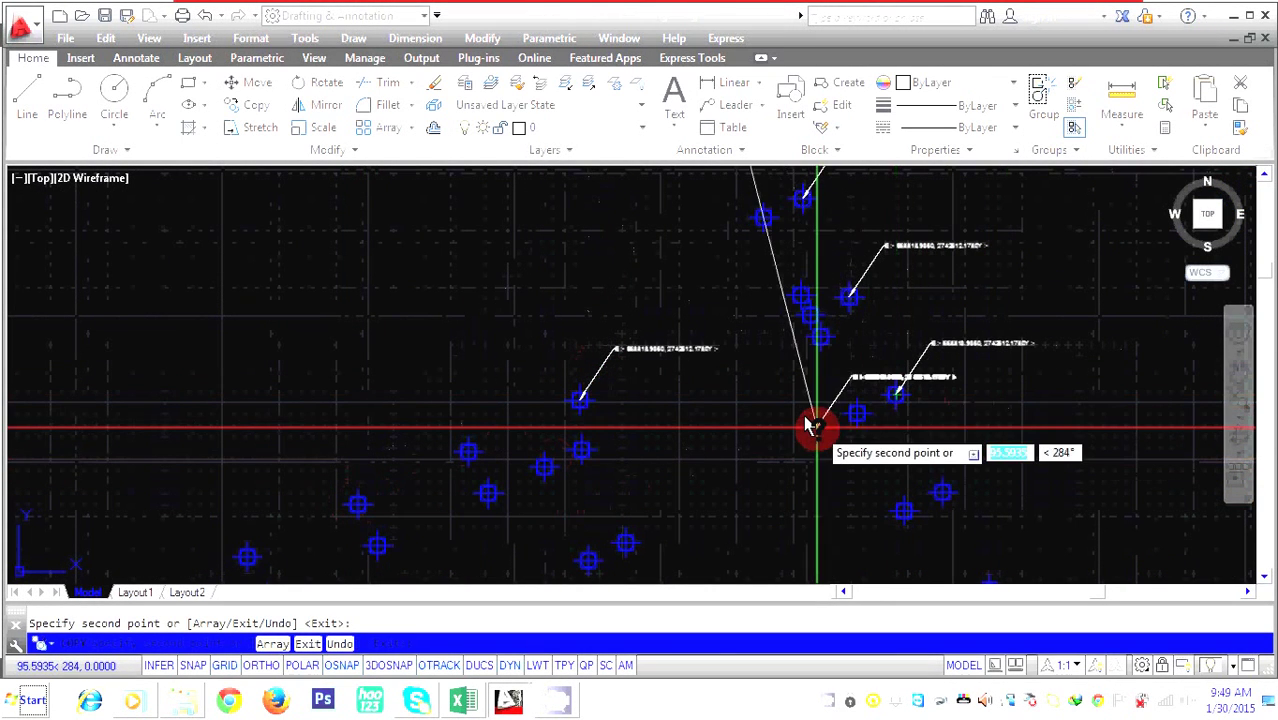
key(Return)
Regenerate the drawing twice to refresh the coordinate fields and point display around the copied multileaders
scroll(936, 423, down, 4)
scroll(893, 371, up, 6)
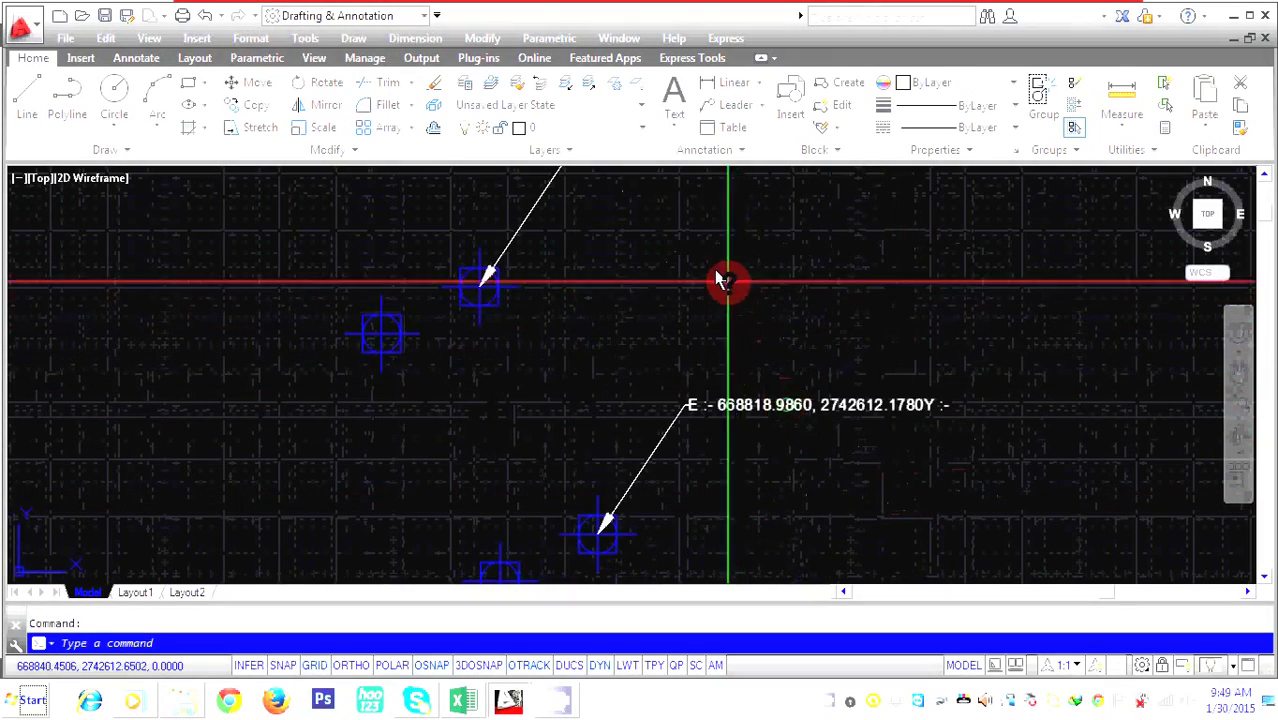
scroll(724, 240, down, 4)
scroll(750, 305, up, 6)
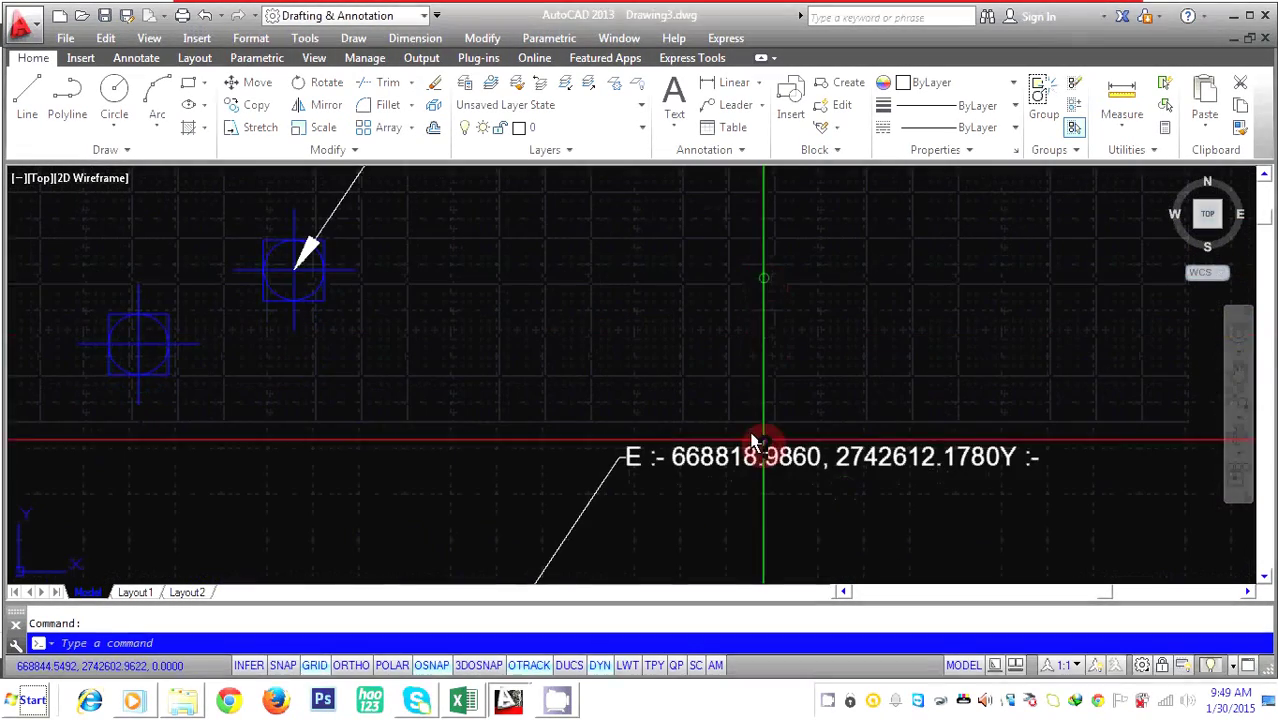
scroll(730, 355, down, 5)
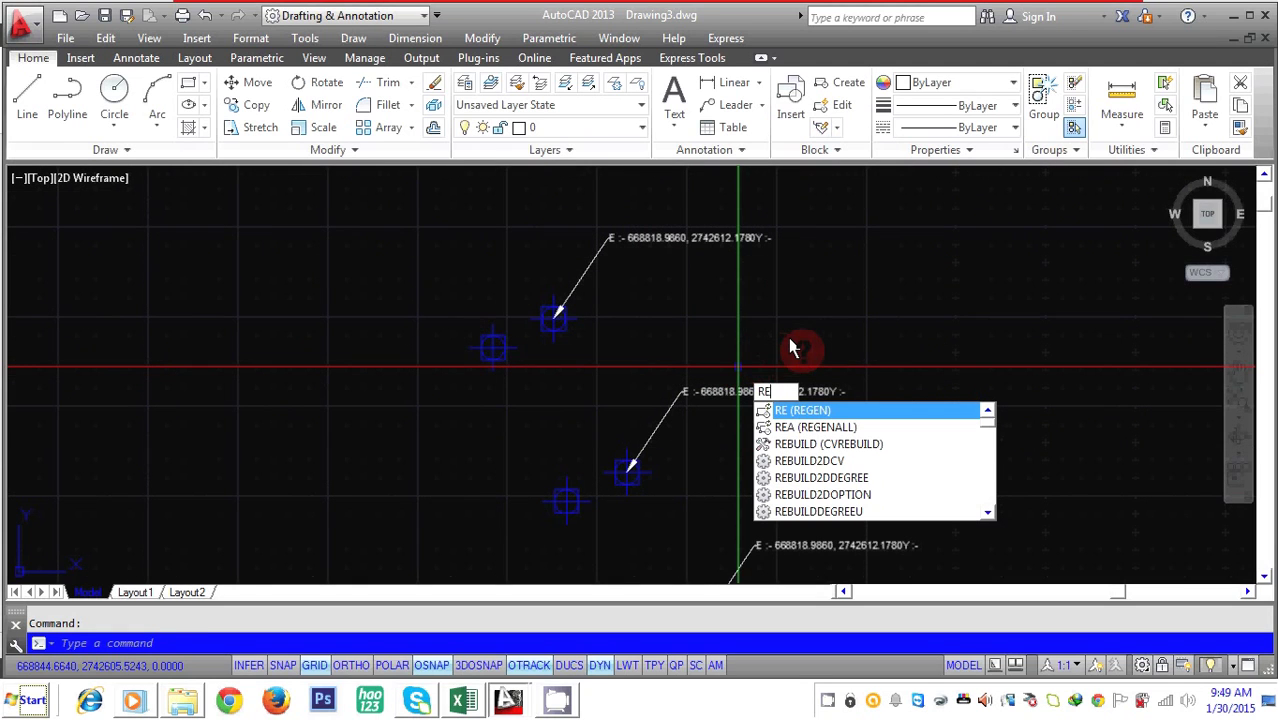
key(Return)
scroll(699, 398, up, 4)
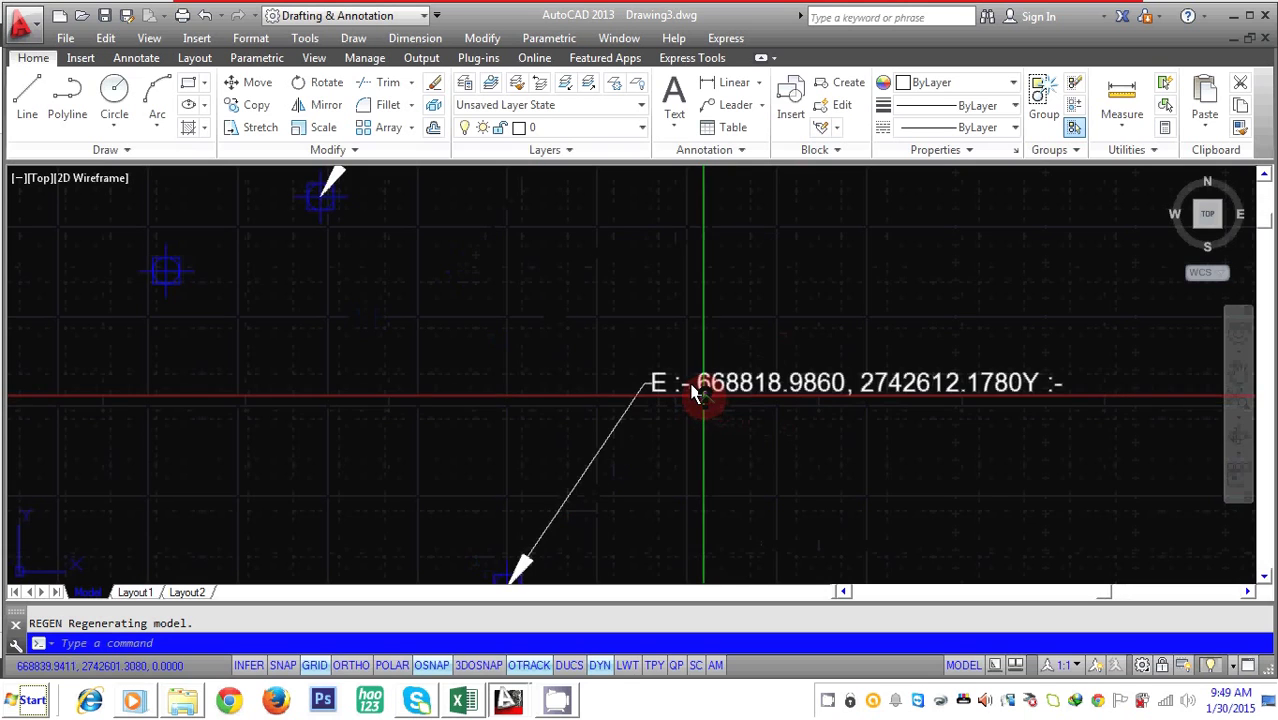
scroll(699, 395, down, 4)
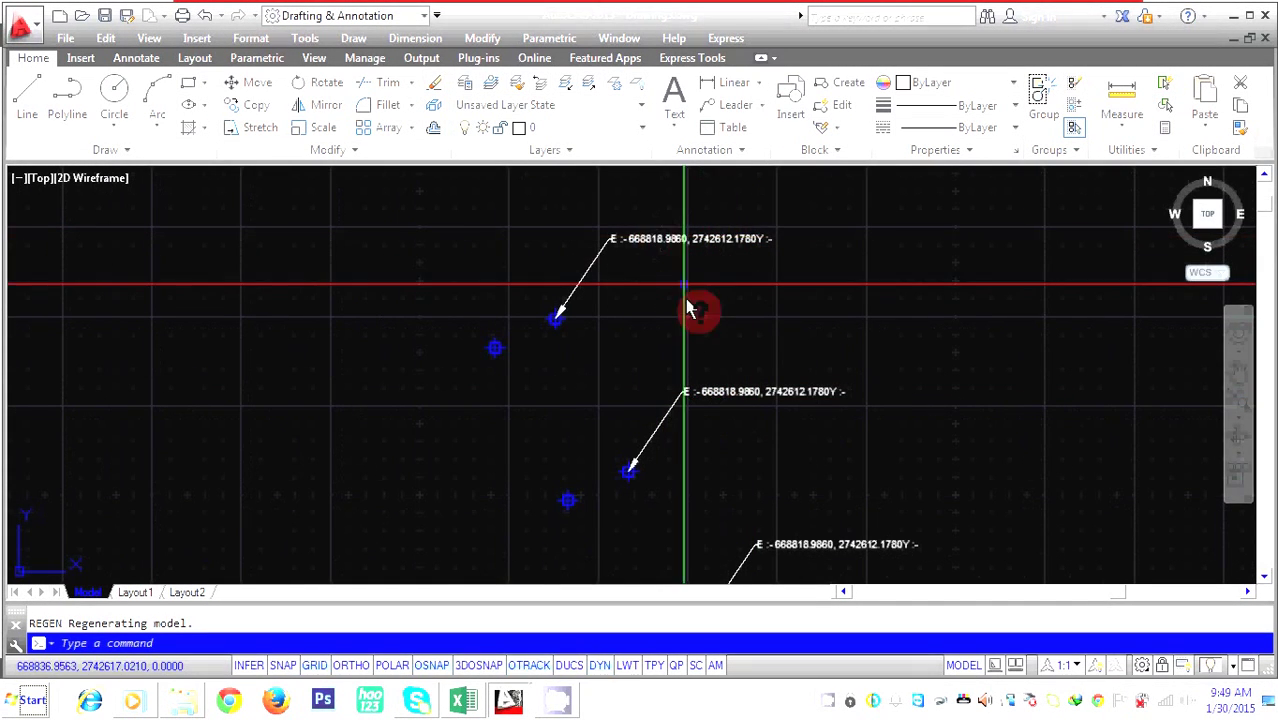
scroll(745, 392, up, 3)
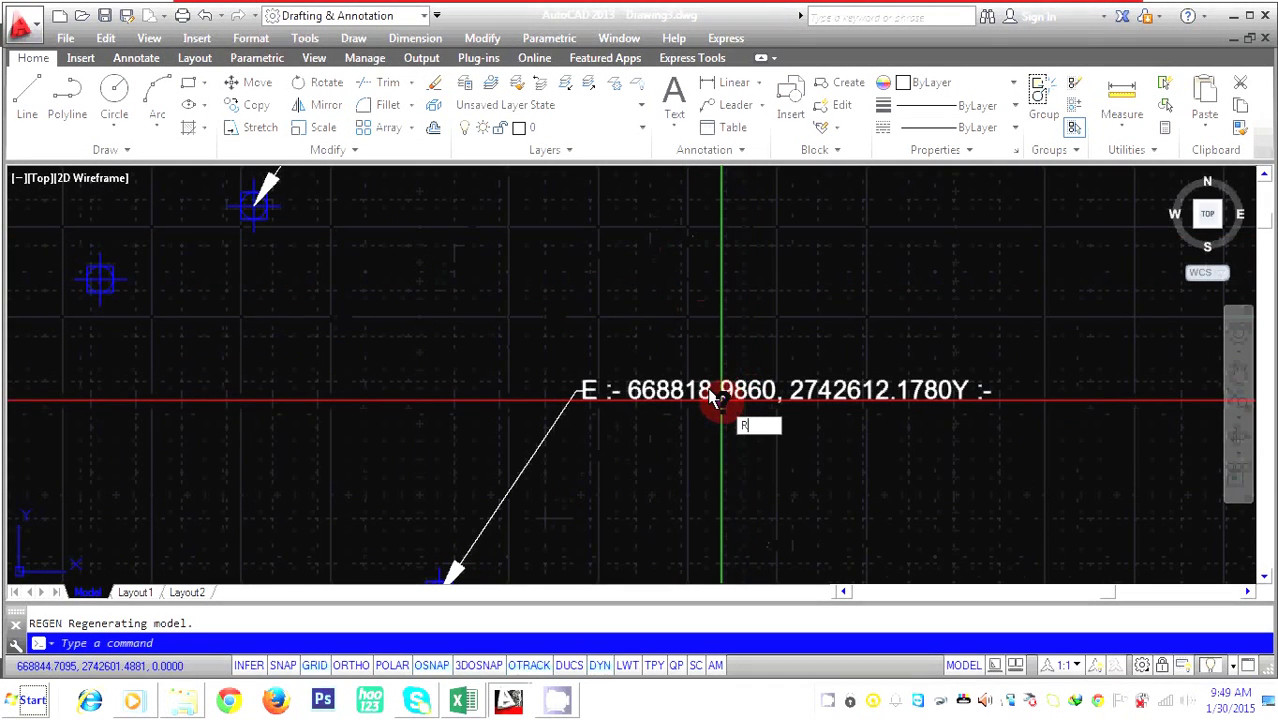
scroll(900, 388, down, 3)
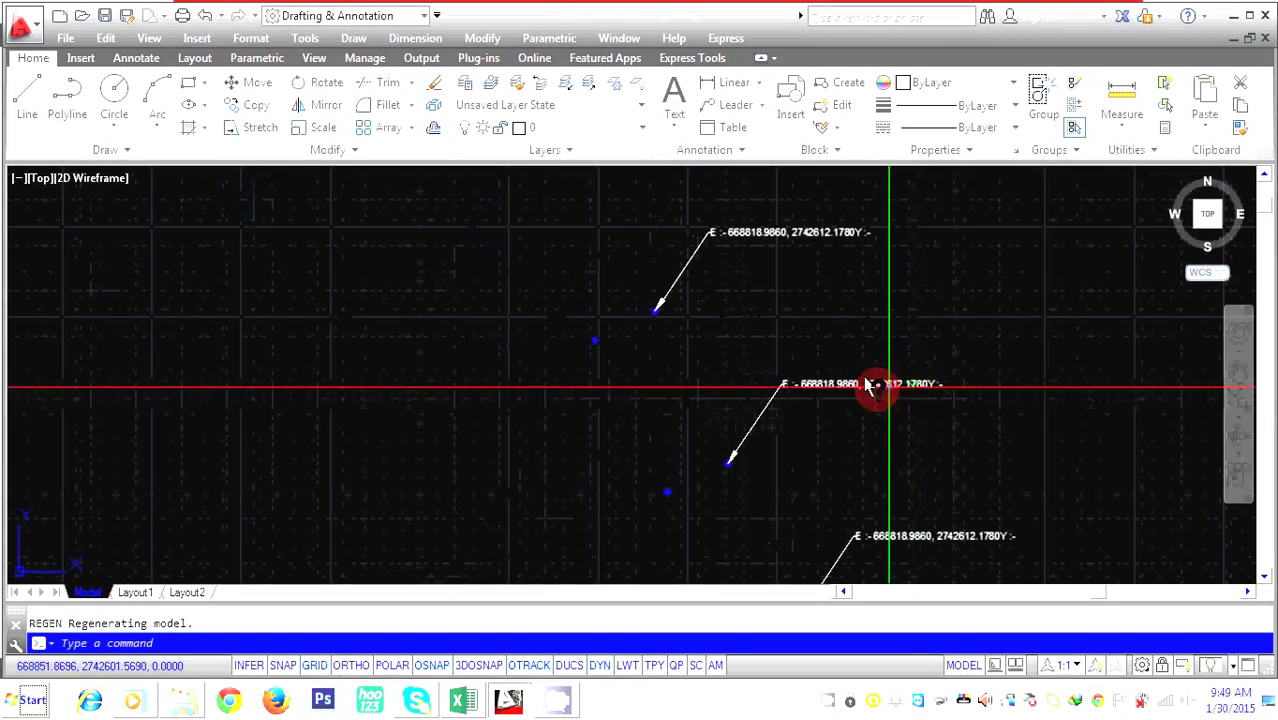
Compare the coordinate texts of the original multileader and its copies
scroll(790, 393, up, 3)
scroll(907, 371, down, 5)
scroll(845, 248, up, 4)
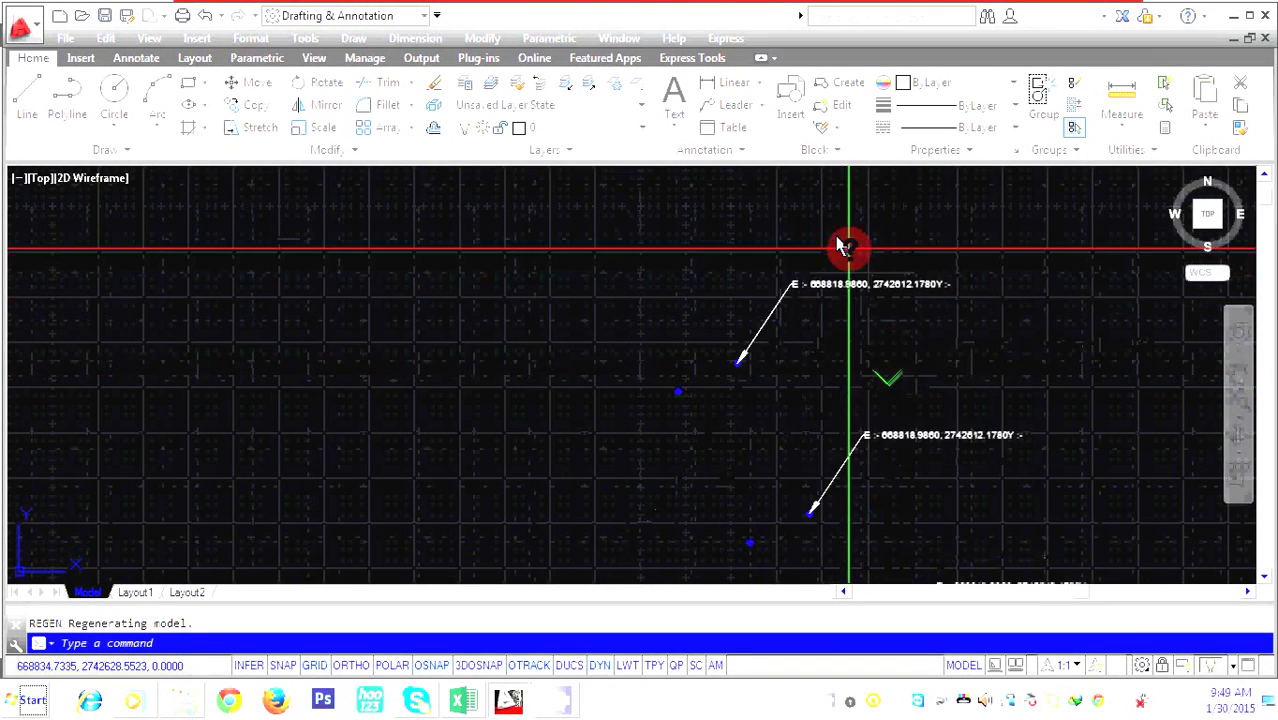
mouse_move(912, 388)
middle_down()
mouse_move(921, 405)
mouse_move(901, 365)
middle_up()
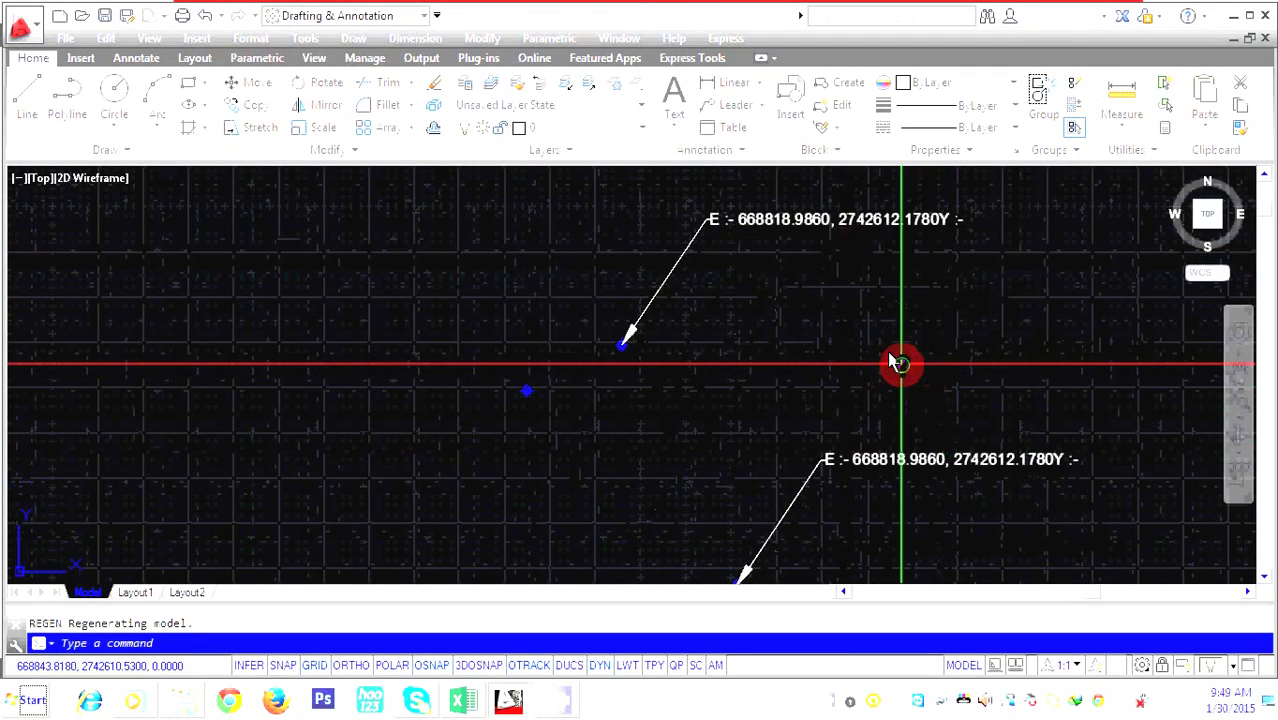
scroll(950, 471, down, 4)
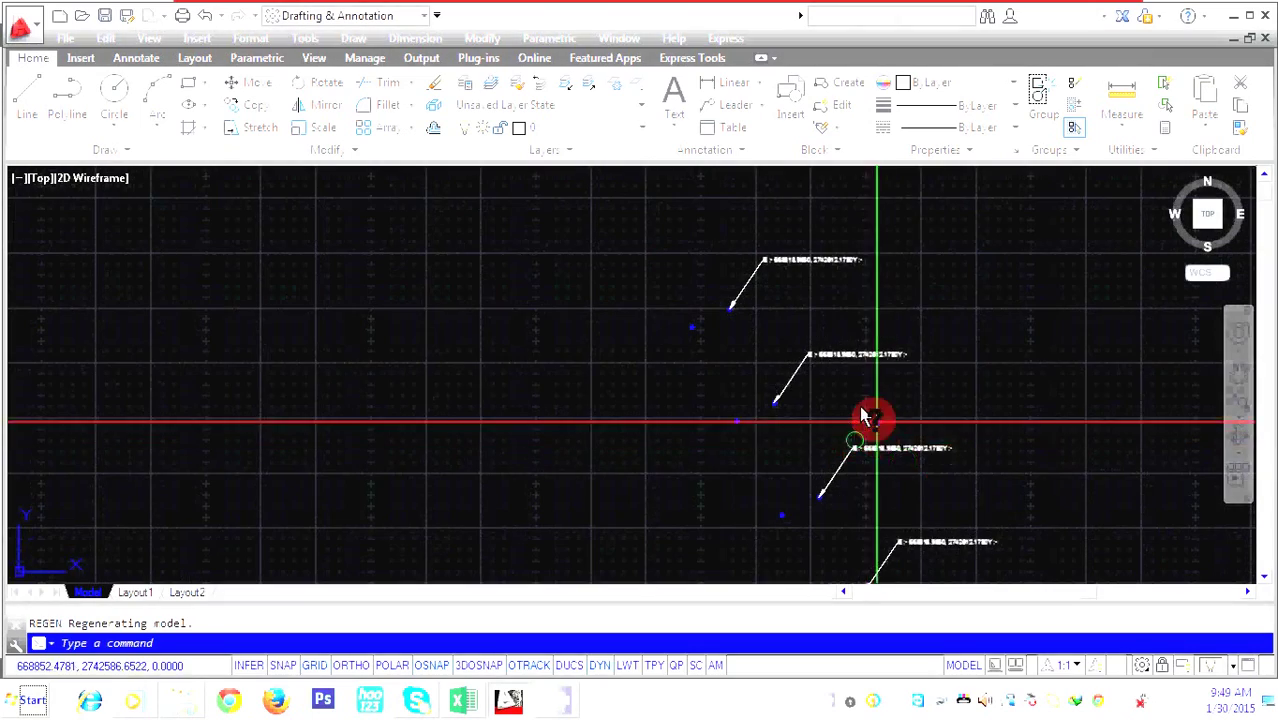
scroll(885, 474, down, 3)
scroll(763, 365, up, 3)
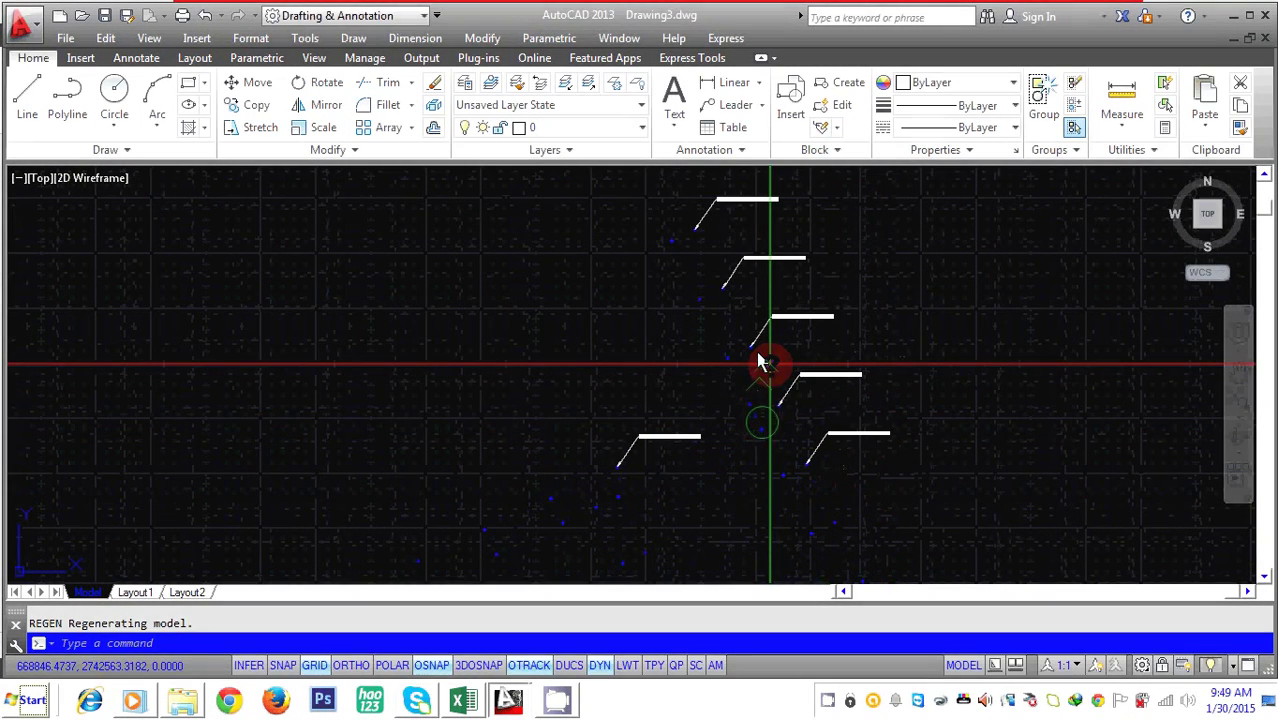
Review the overall layout of the plotted points and the labelled multileaders
key(Return)
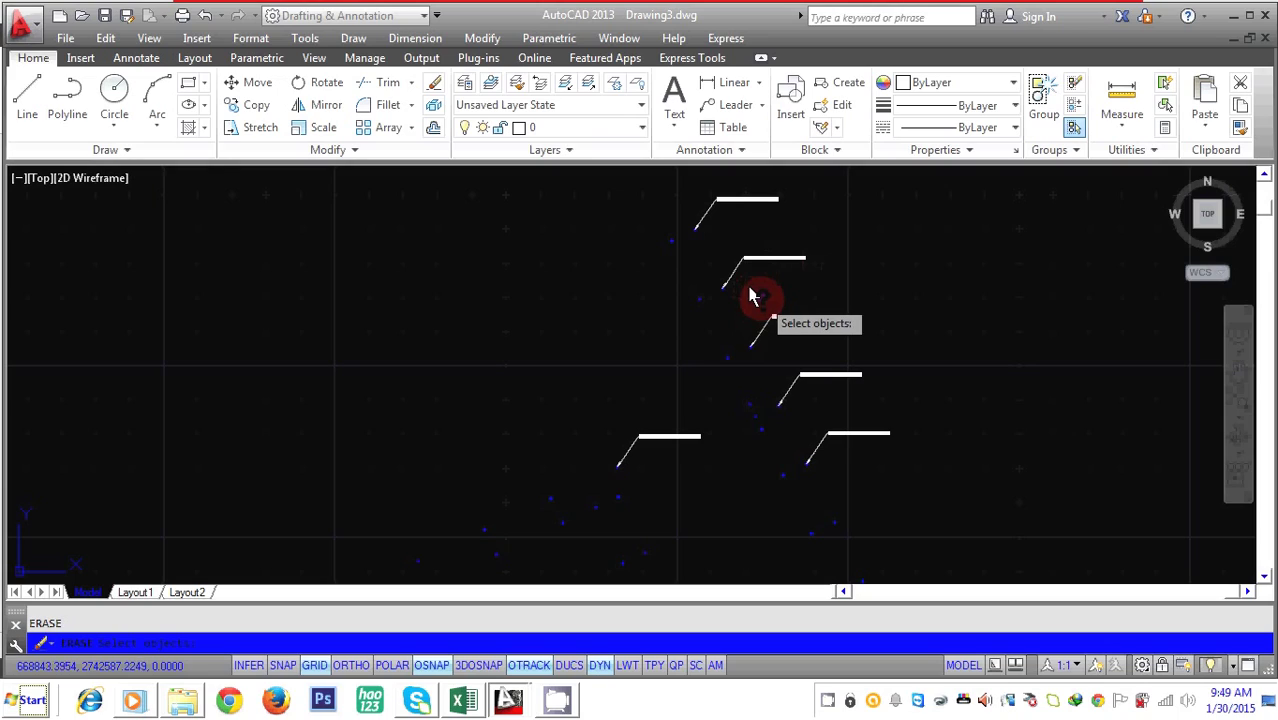
key(Escape)
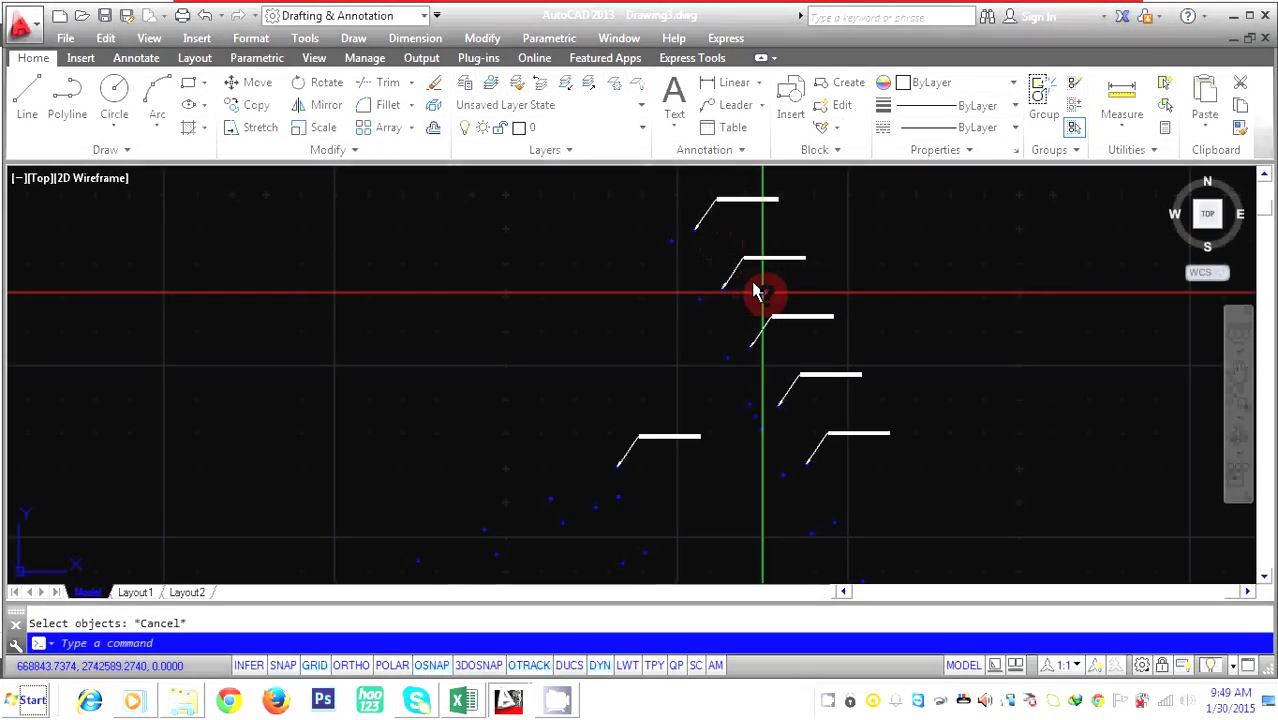
scroll(703, 311, down, 2)
scroll(703, 311, up, 2)
scroll(725, 314, down, 2)
scroll(605, 400, up, 3)
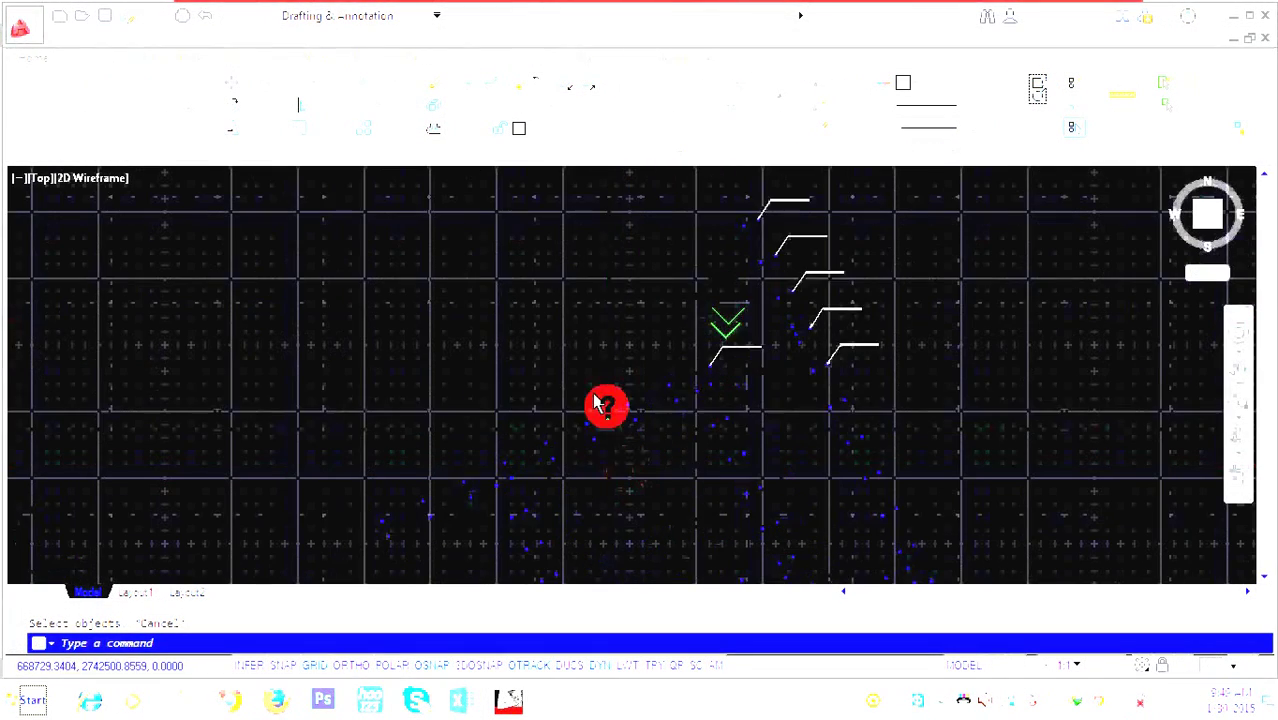
scroll(685, 390, down, 3)
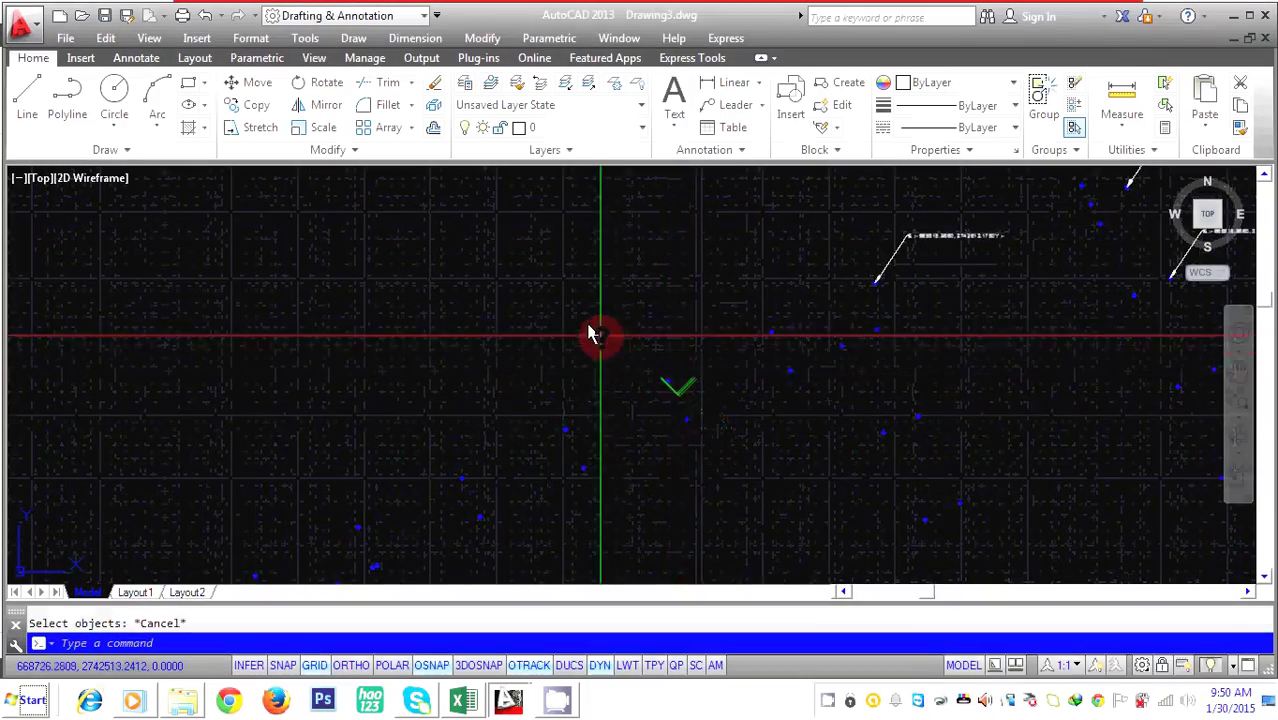
middle_drag(703, 446, 623, 380)
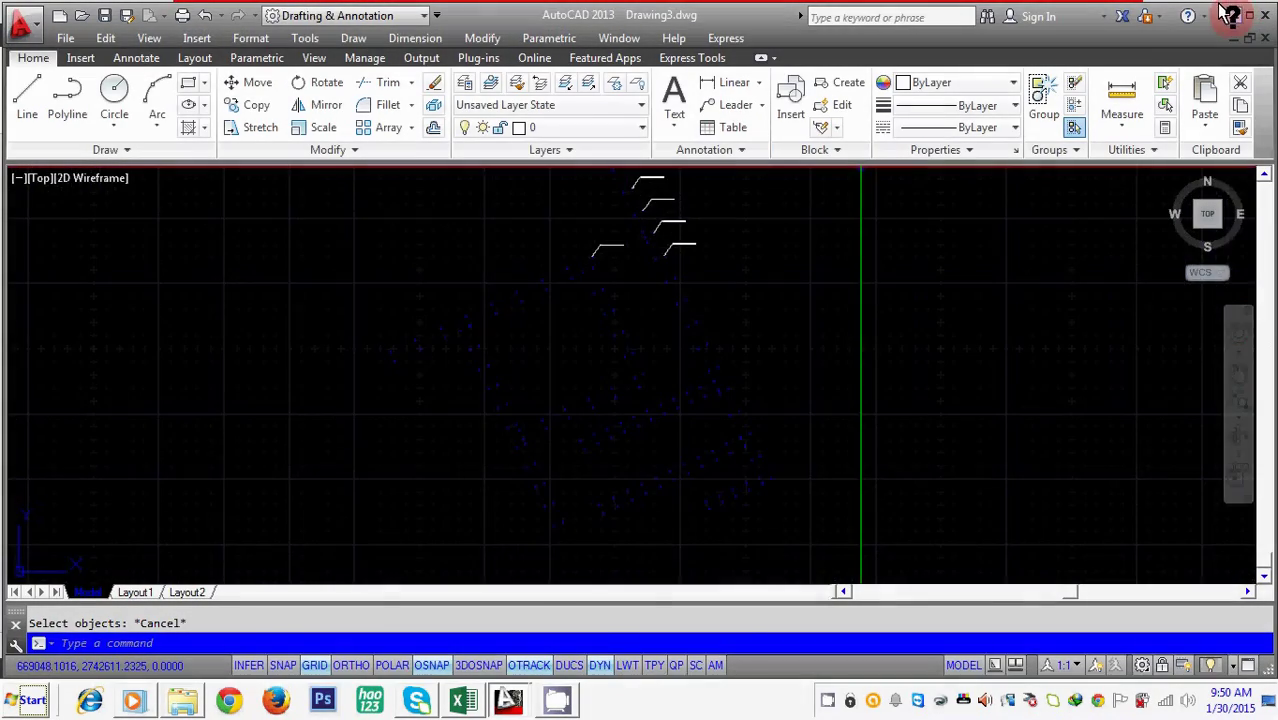
Switch to the other open AutoCAD drawing and examine the profile sheet's elevation scale and its ground and invert level rows
click(1232, 16)
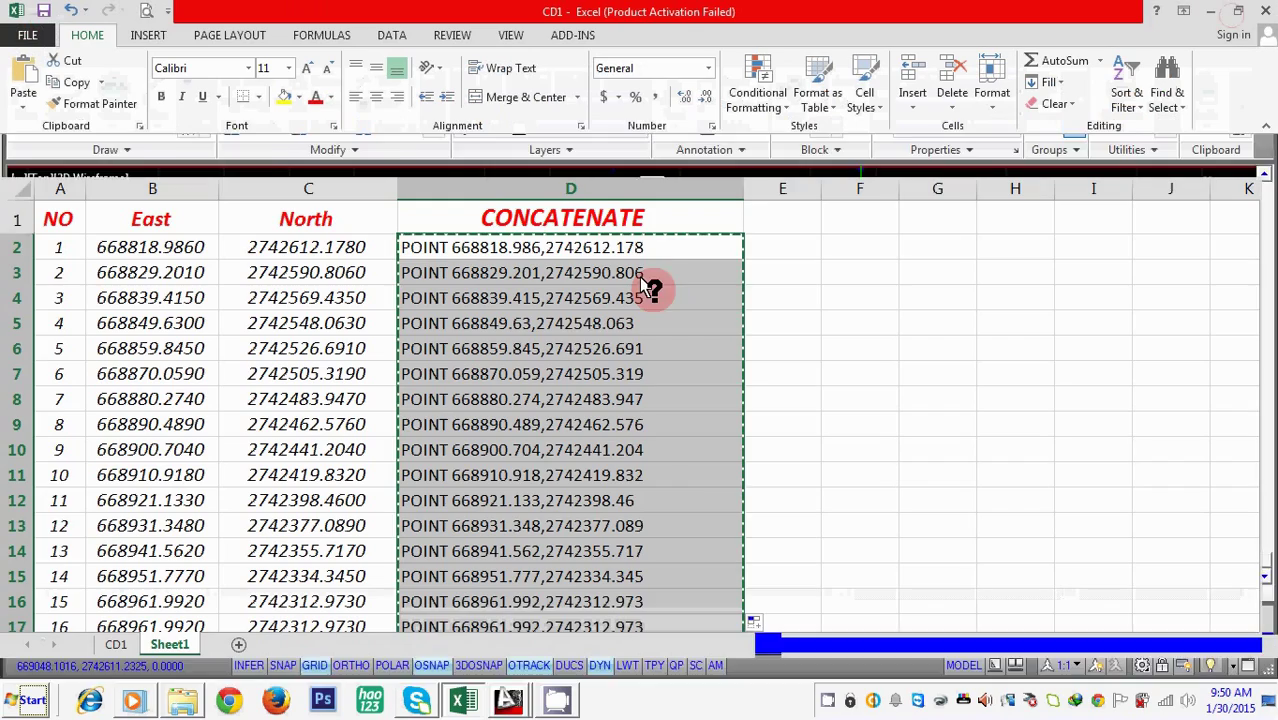
click(505, 697)
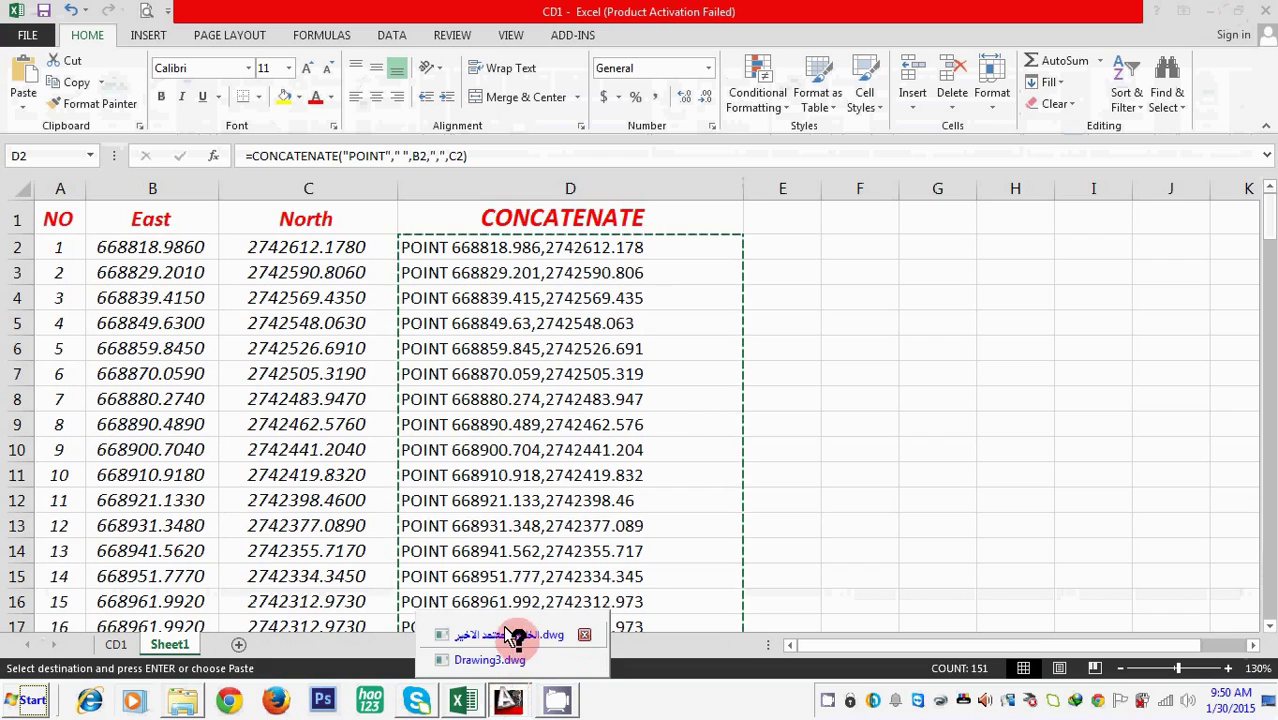
click(510, 635)
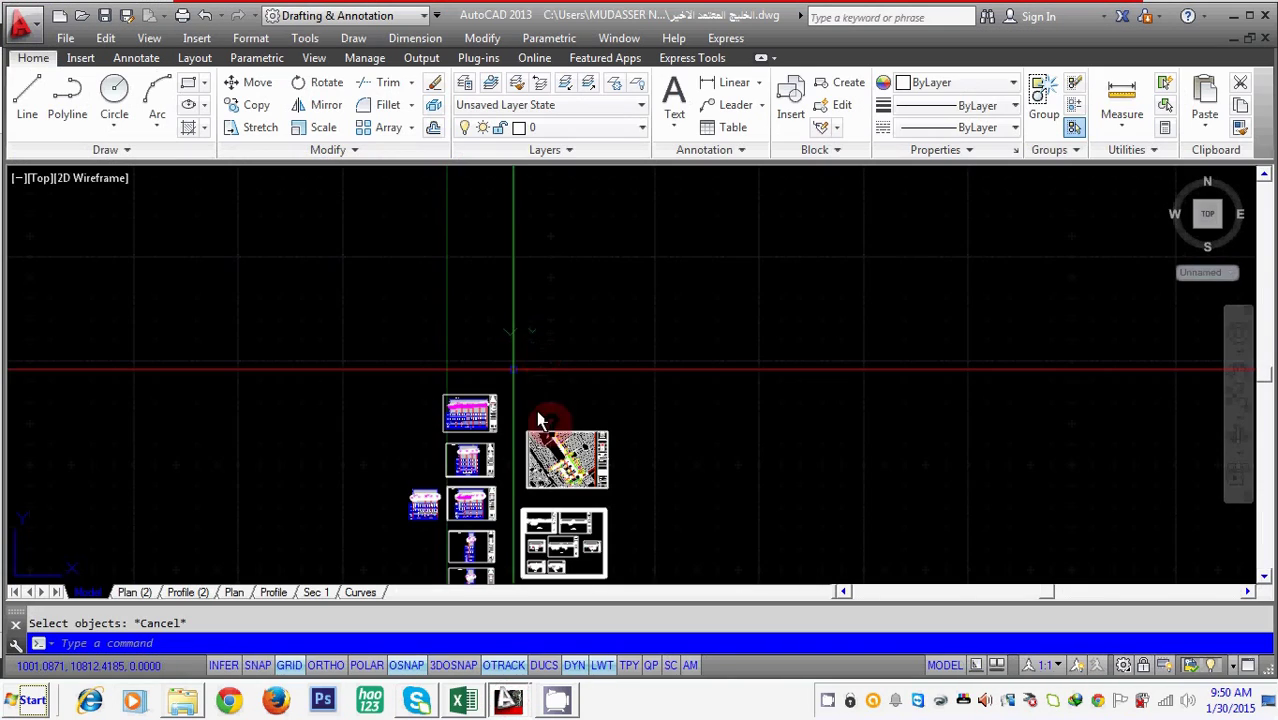
scroll(456, 445, up, 5)
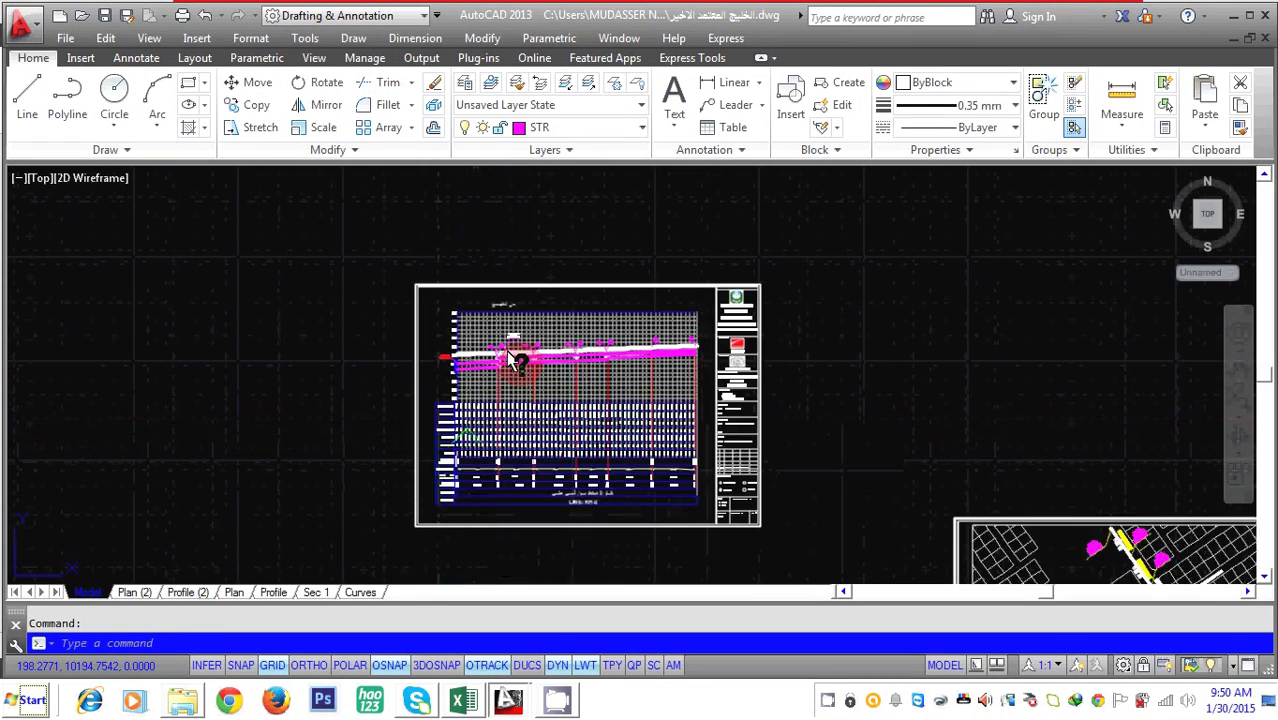
scroll(515, 360, up, 4)
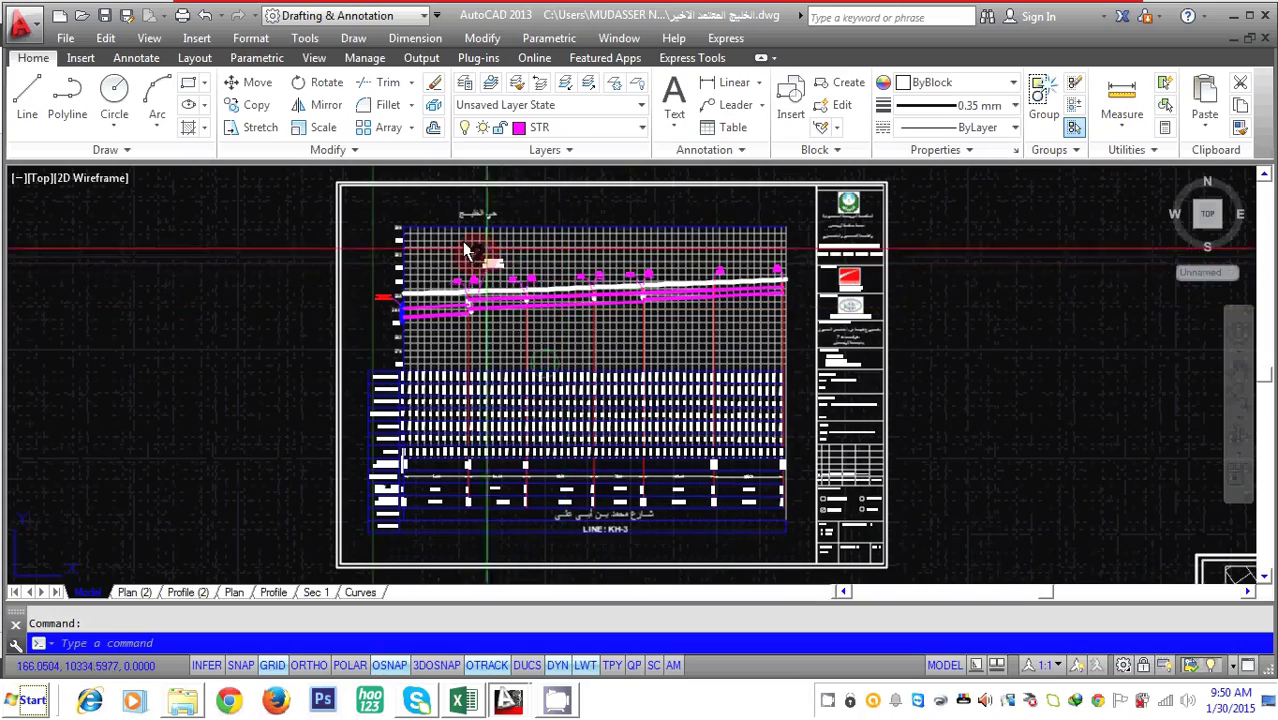
scroll(491, 380, up, 5)
scroll(408, 400, down, 6)
scroll(485, 447, up, 5)
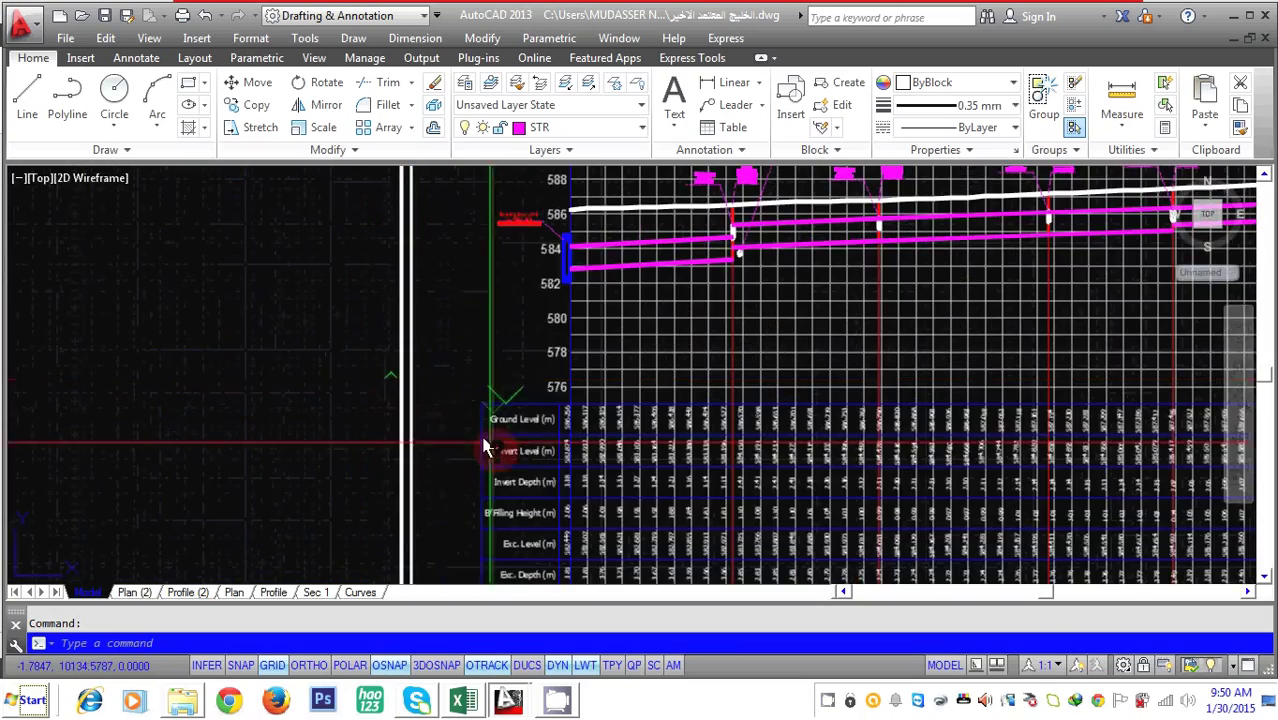
scroll(472, 362, up, 6)
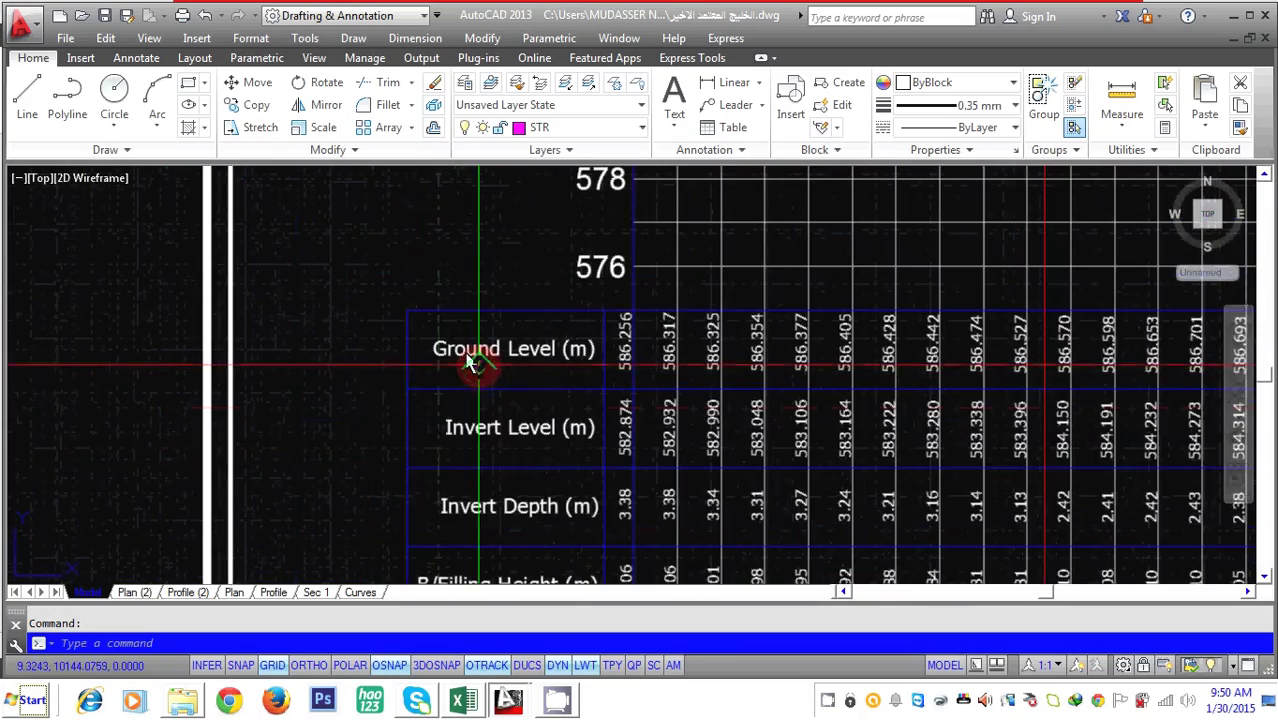
scroll(490, 395, down, 6)
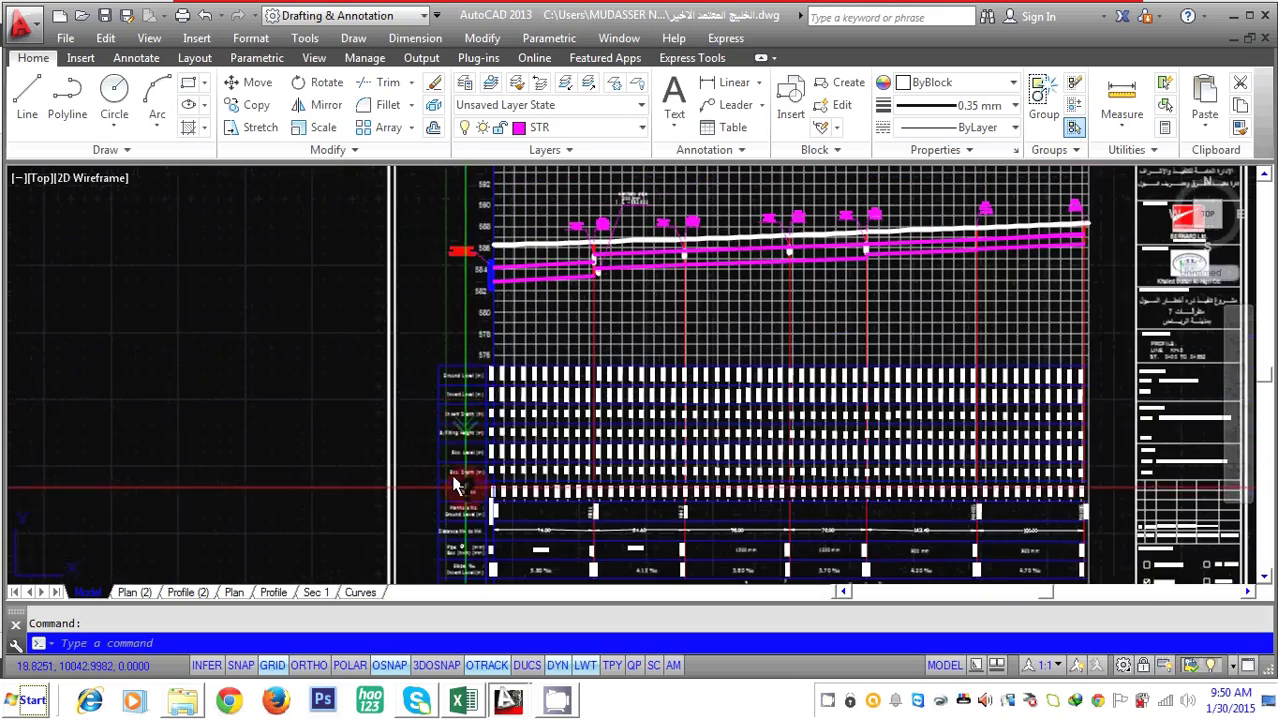
Examine the profile's manhole distance, pipe size and slope rows, and the sanitary pipe label above the profile line
scroll(455, 486, up, 6)
scroll(499, 456, down, 6)
scroll(513, 499, up, 6)
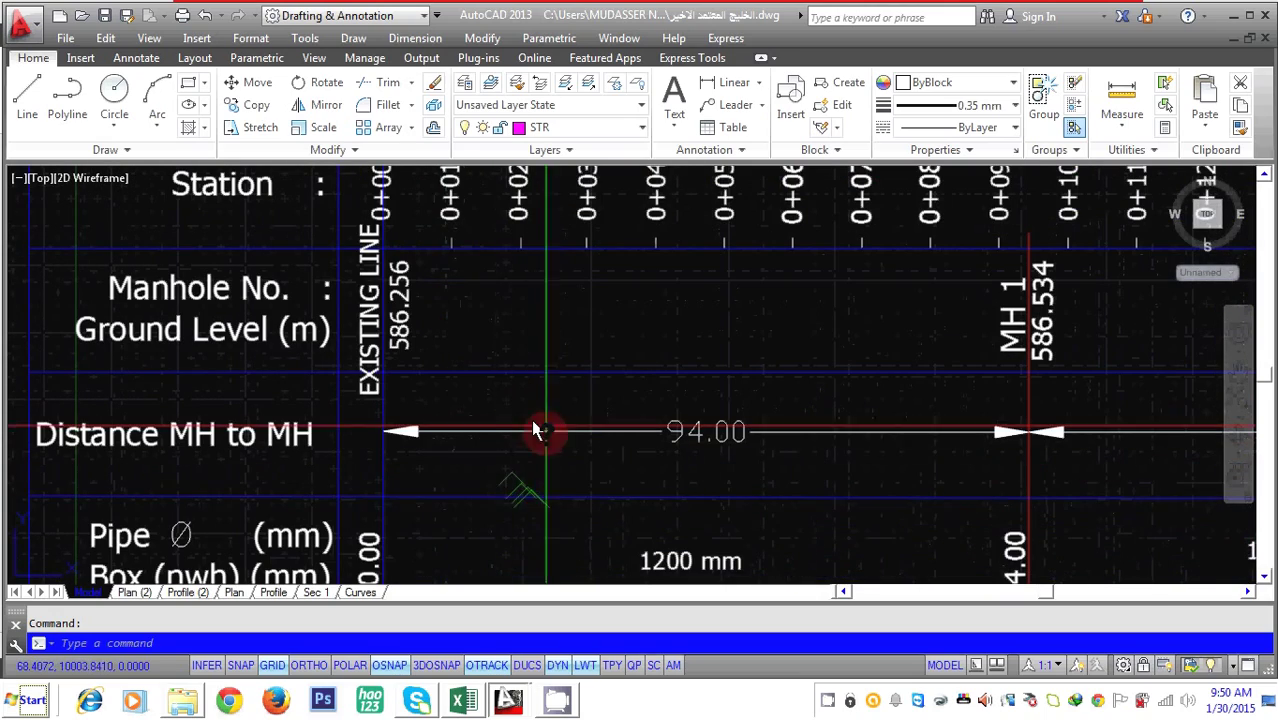
scroll(535, 430, down, 4)
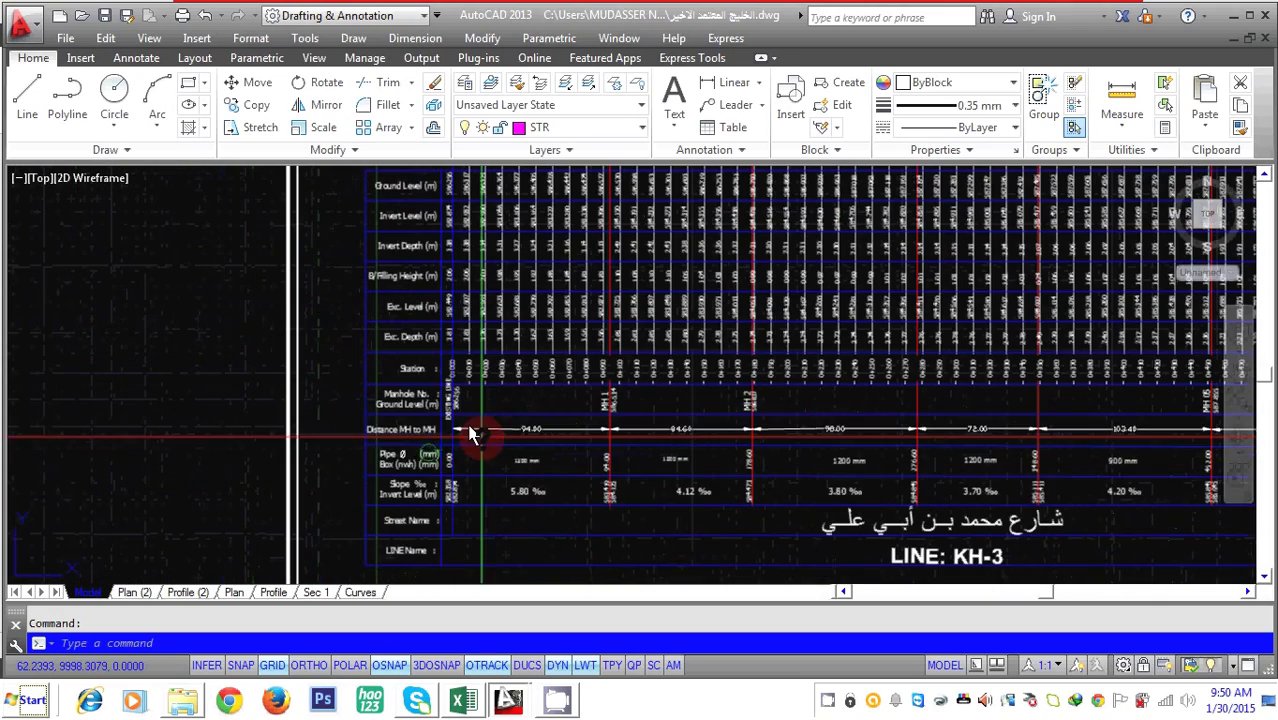
scroll(510, 412, up, 2)
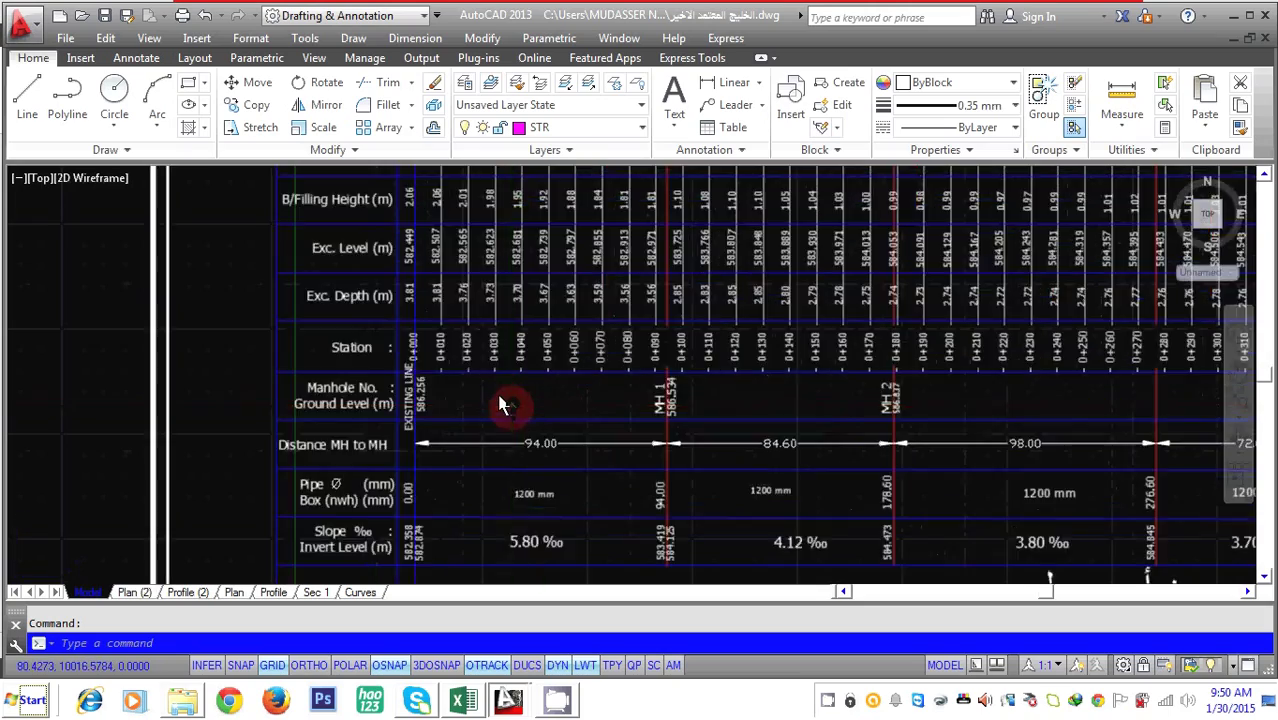
scroll(500, 397, down, 3)
scroll(516, 379, up, 5)
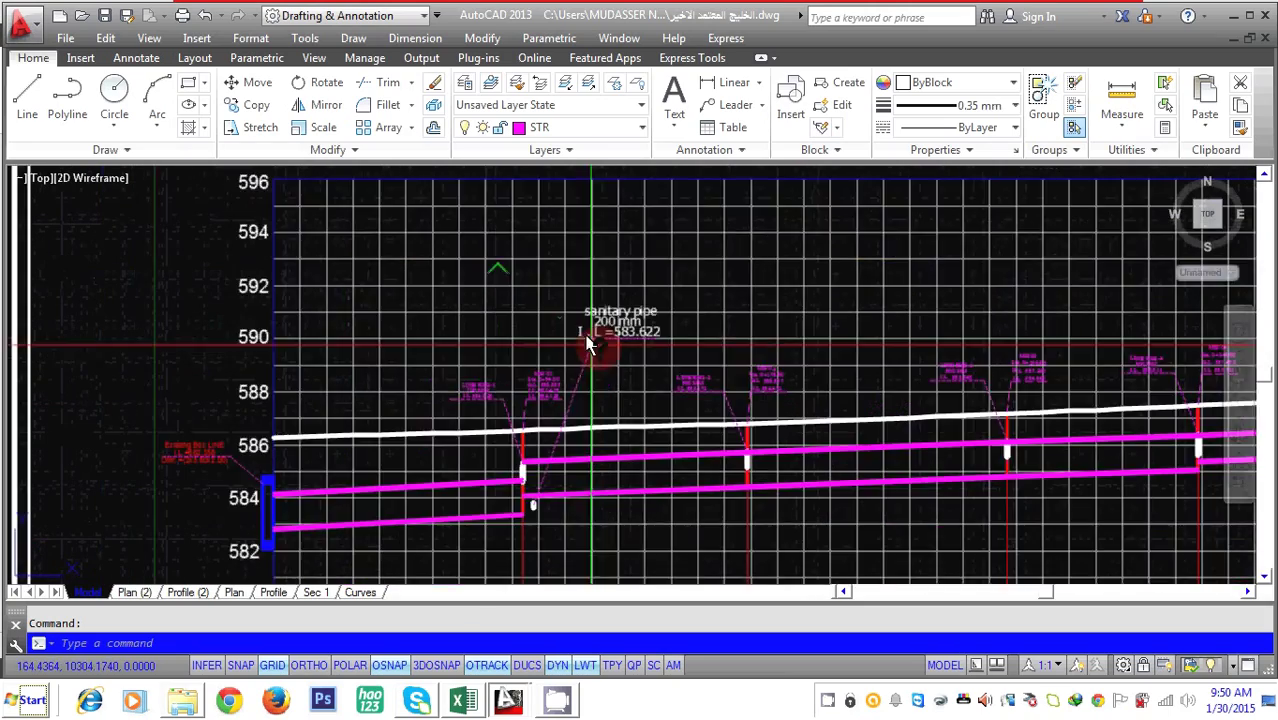
scroll(588, 344, down, 3)
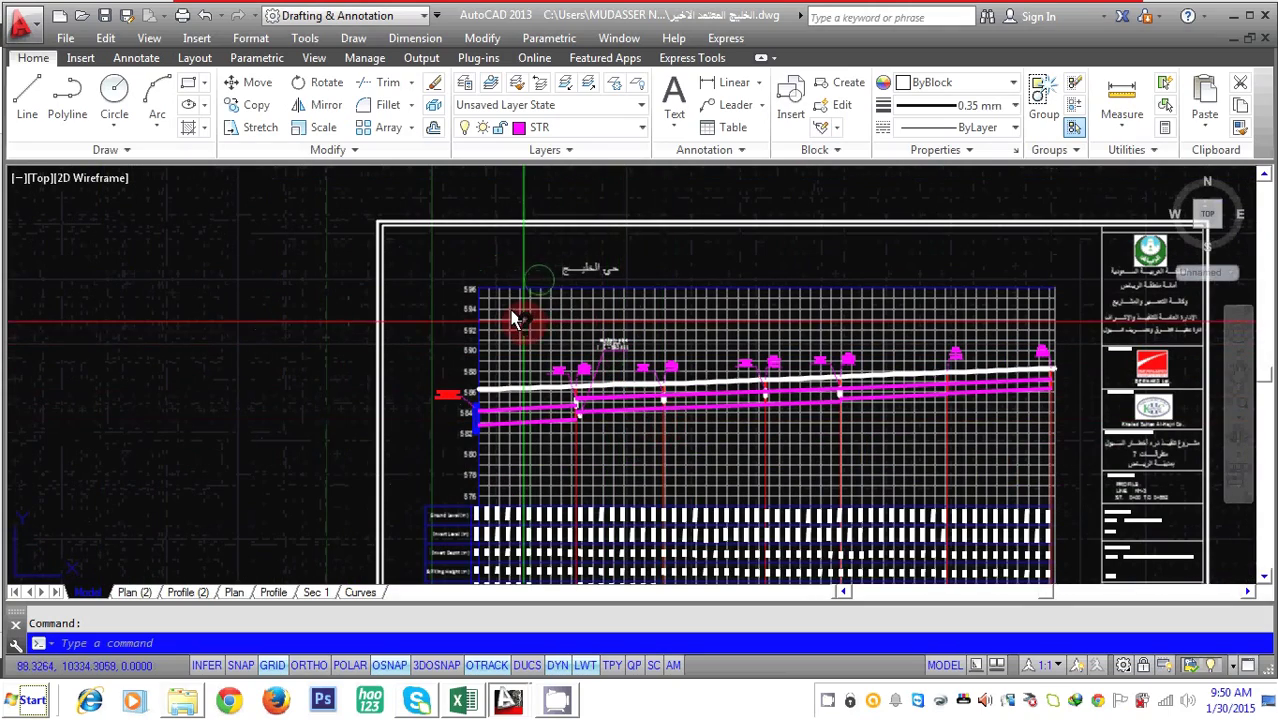
Minimize AutoCAD, select cell D3 in the CONCATENATE column to release the copied range, and minimize Excel to show the desktop
click(1229, 13)
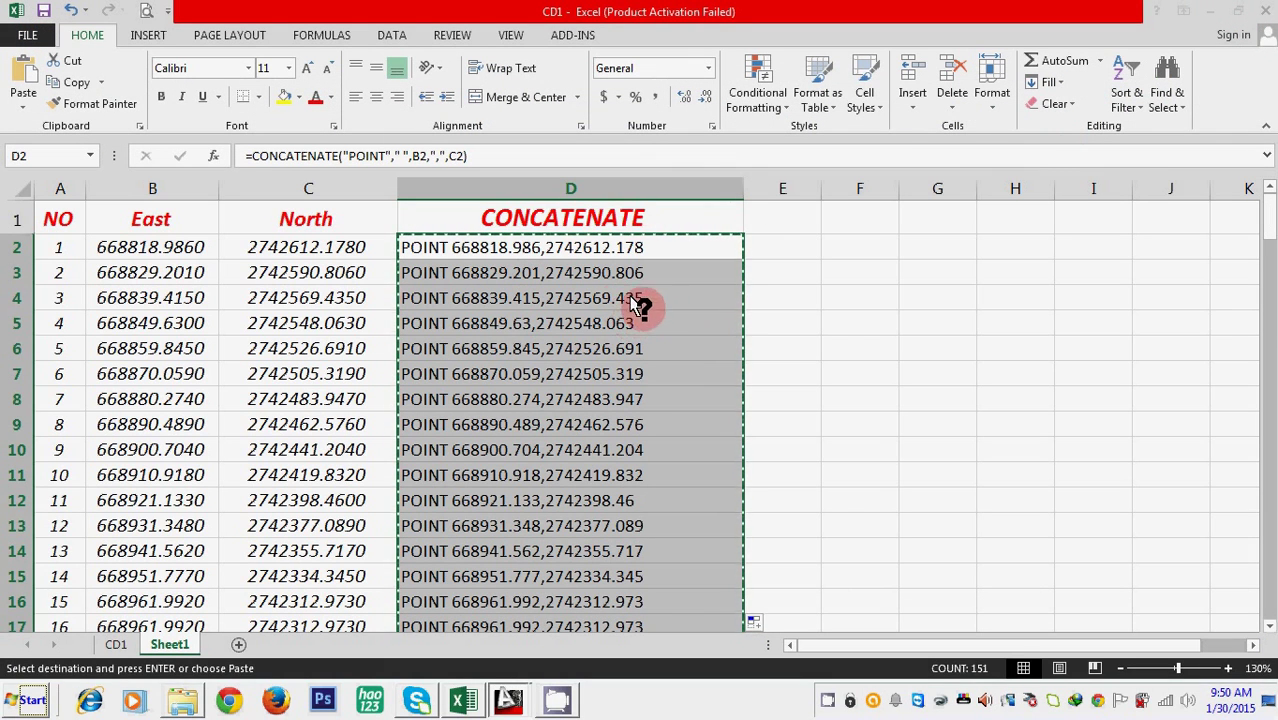
click(658, 272)
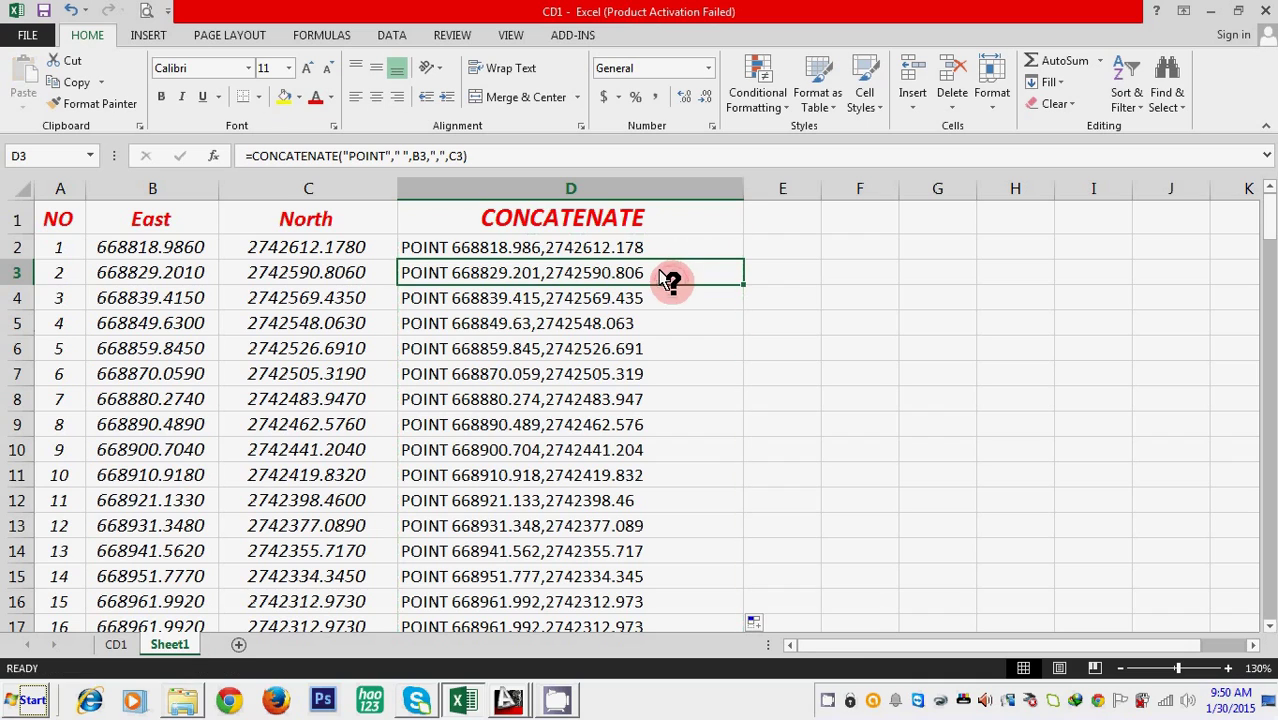
right_click(822, 700)
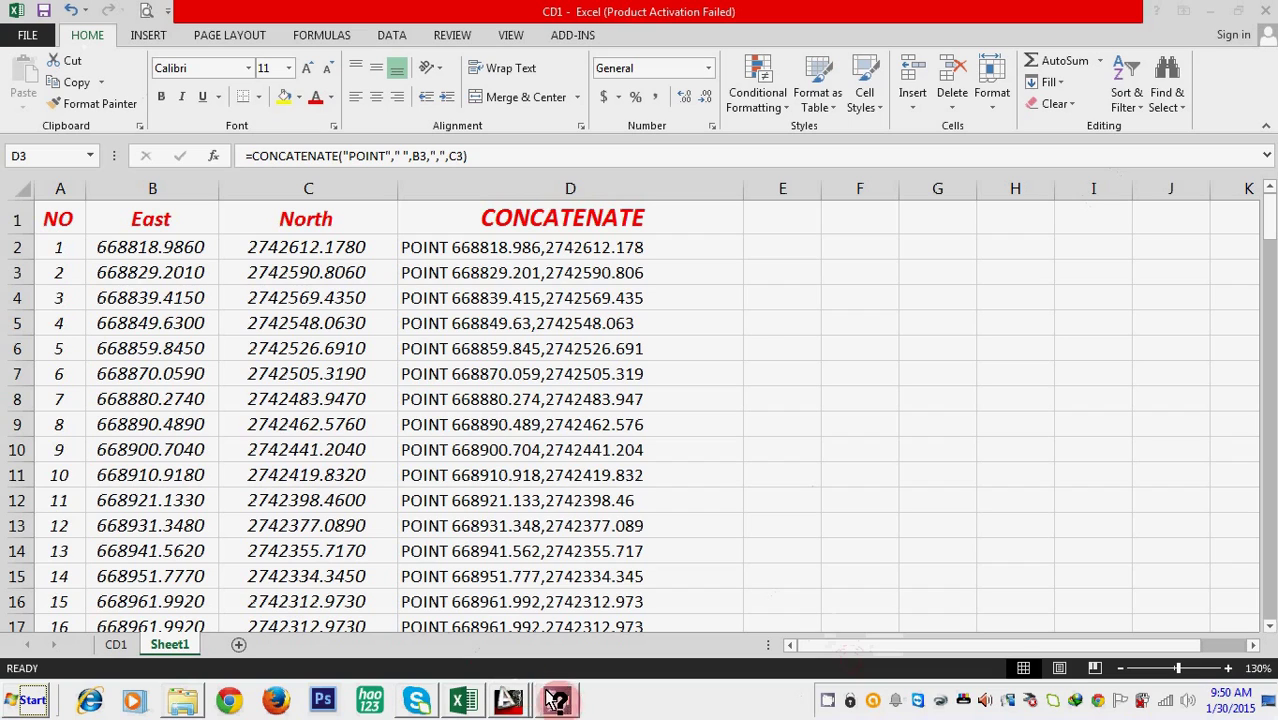
click(1207, 9)
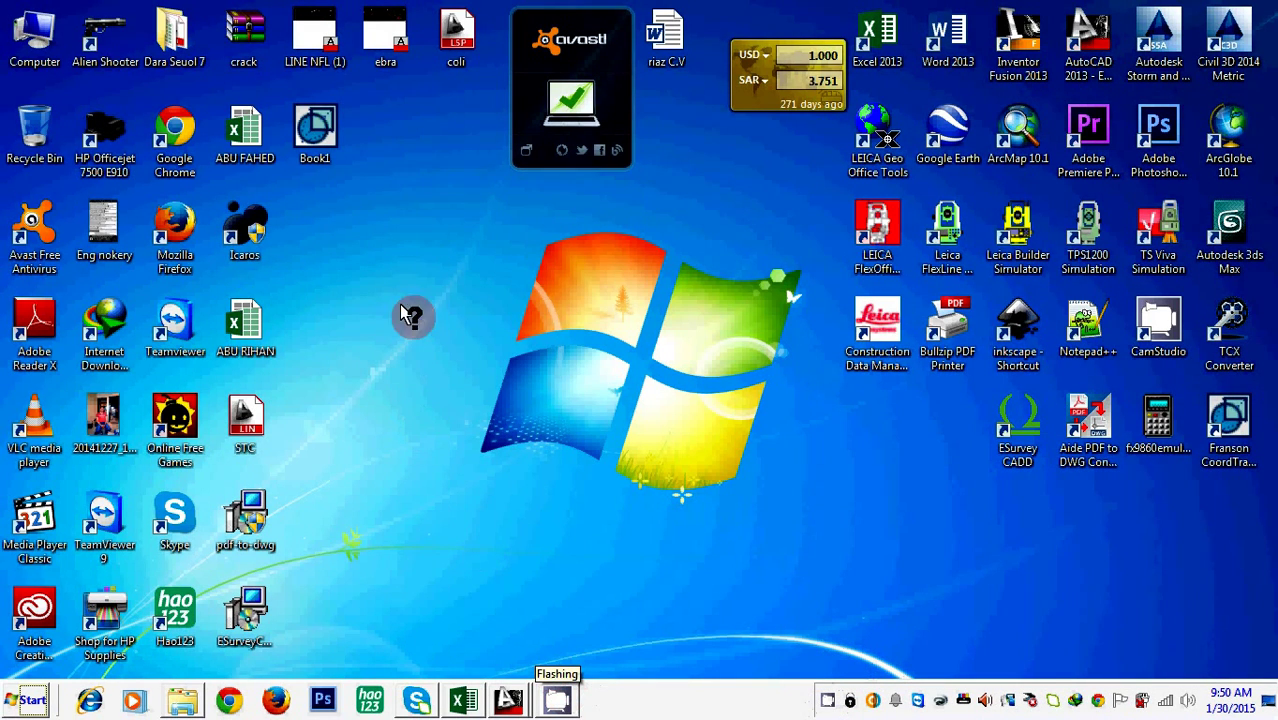
right_click(398, 226)
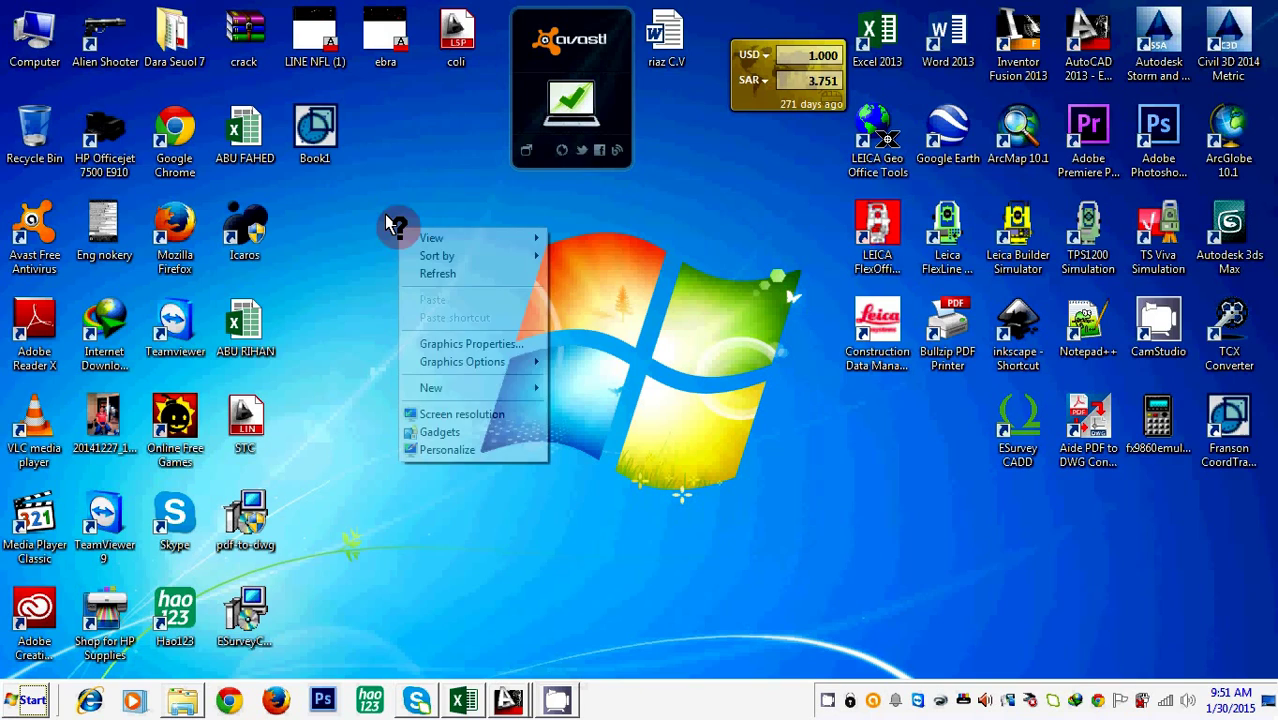
click(422, 271)
right_click(426, 275)
click(462, 322)
right_click(467, 327)
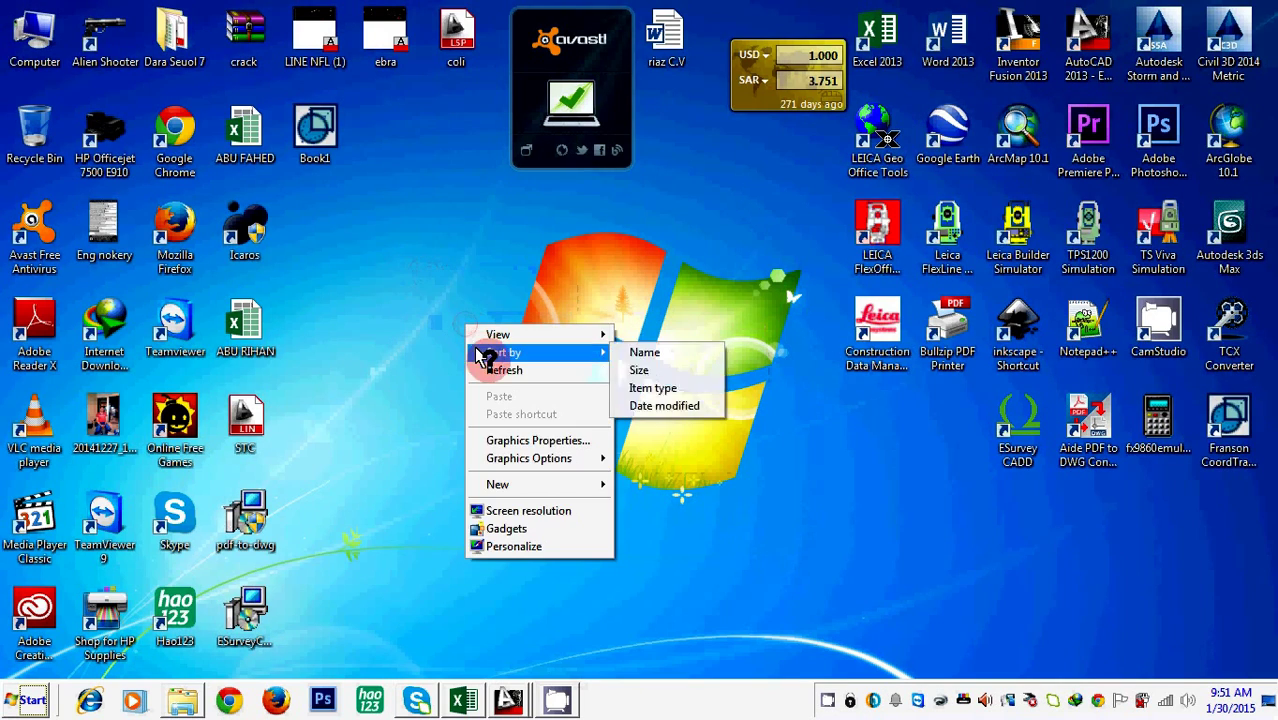
click(482, 374)
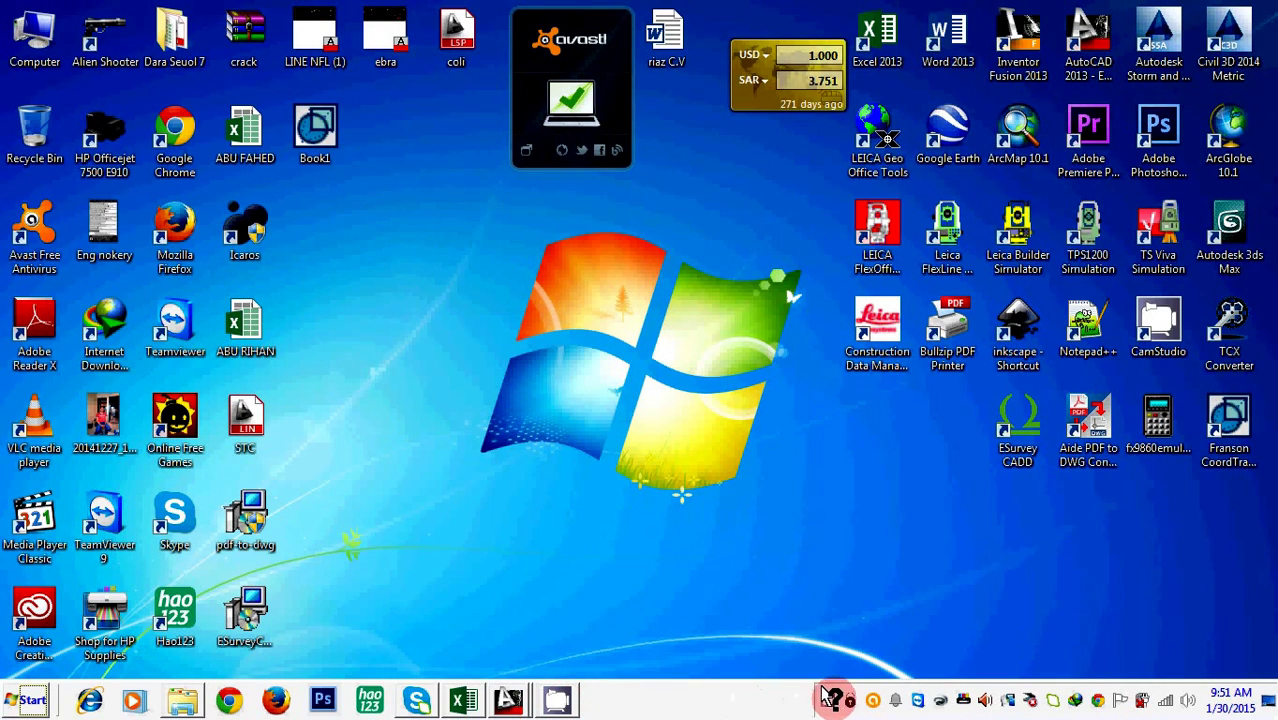